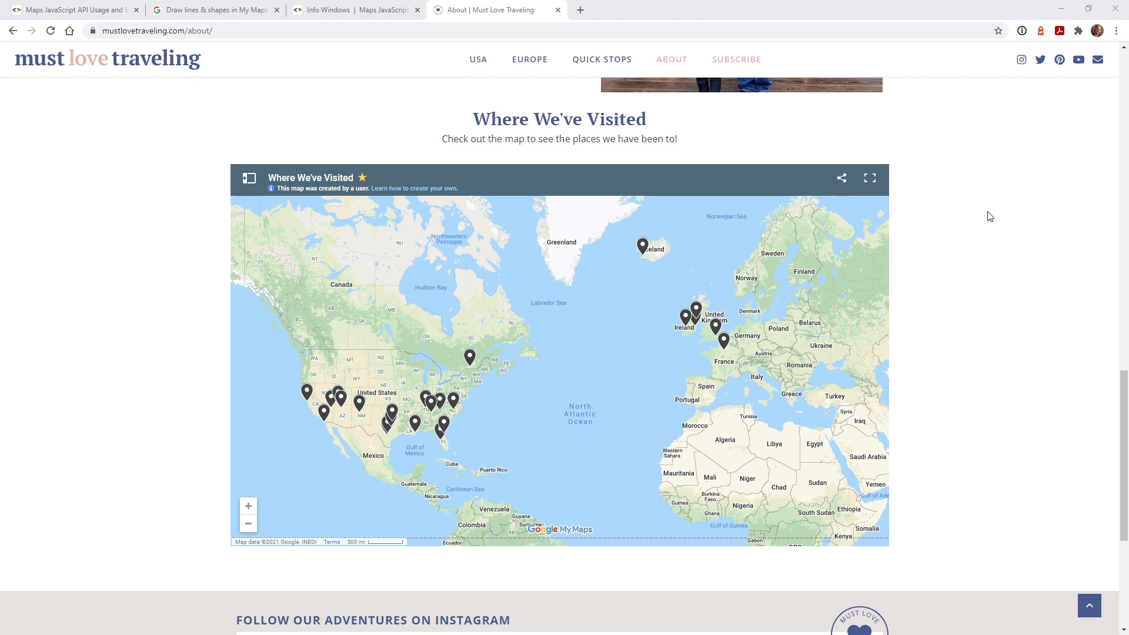
- Explore the embedded Where We've Visited map and open the San Diego marker's details and linked blog page
drag(762, 425, 797, 415)
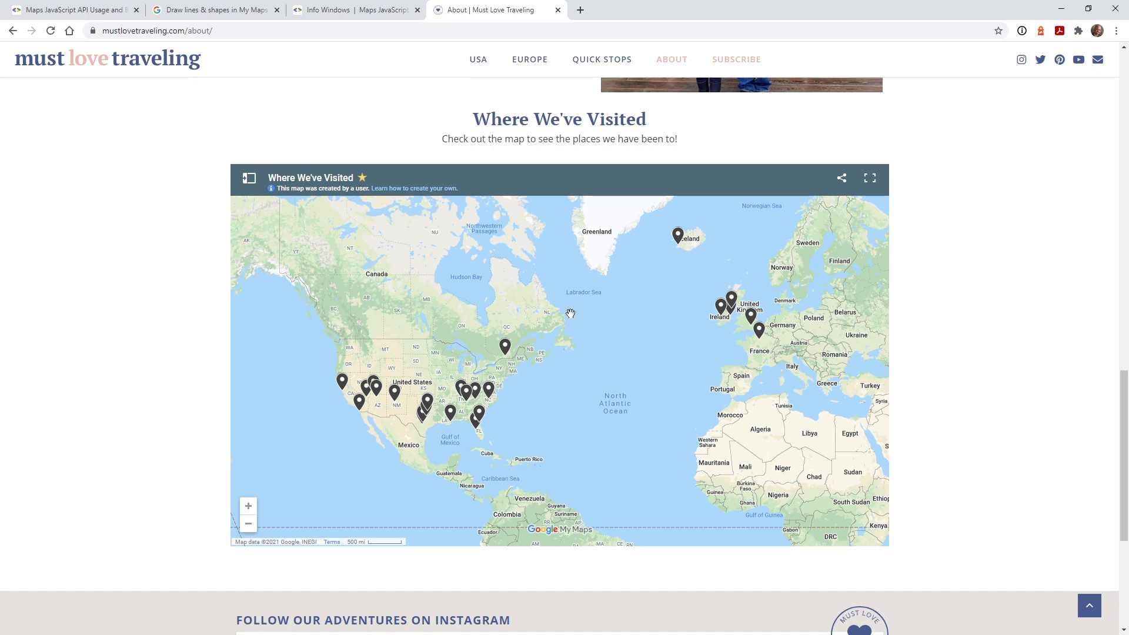
drag(596, 356, 694, 359)
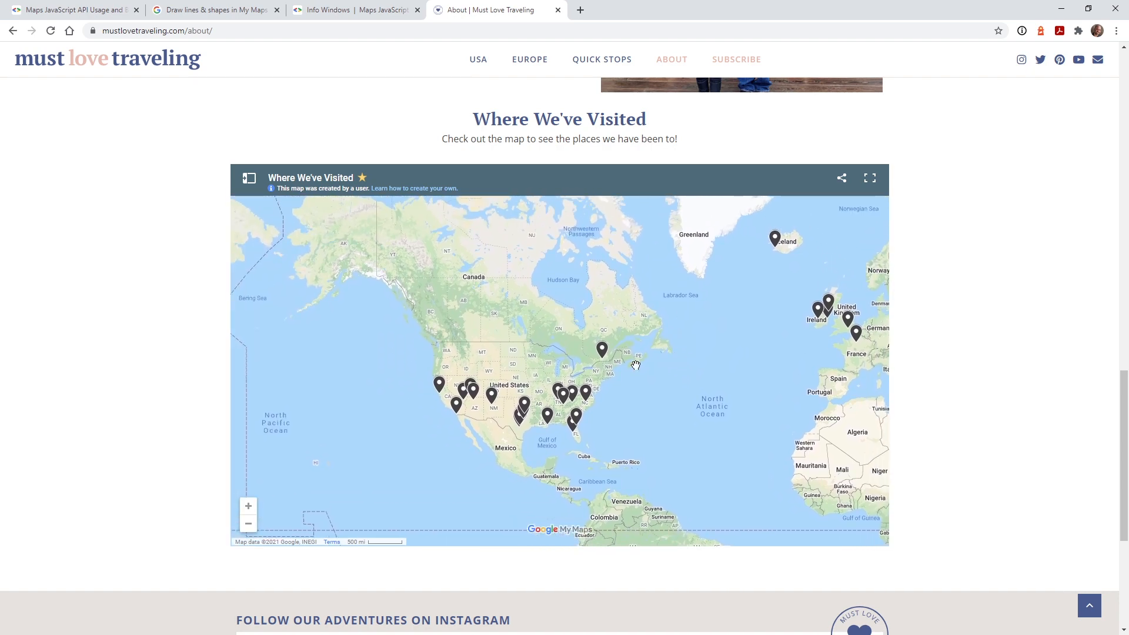
scroll(468, 451, up, 3)
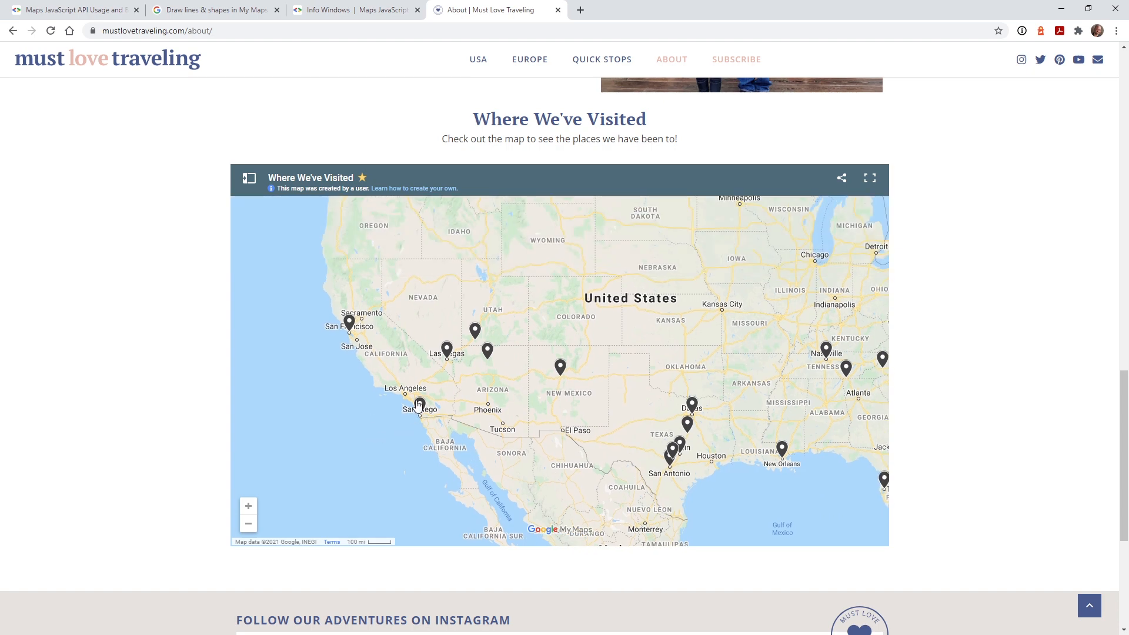
click(420, 405)
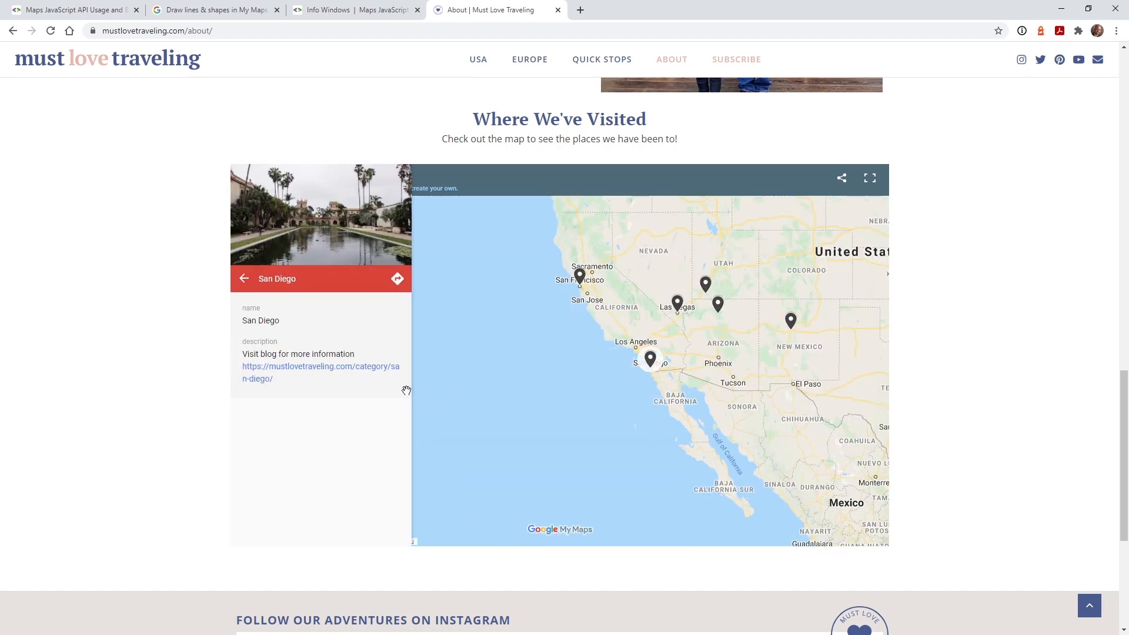
click(310, 370)
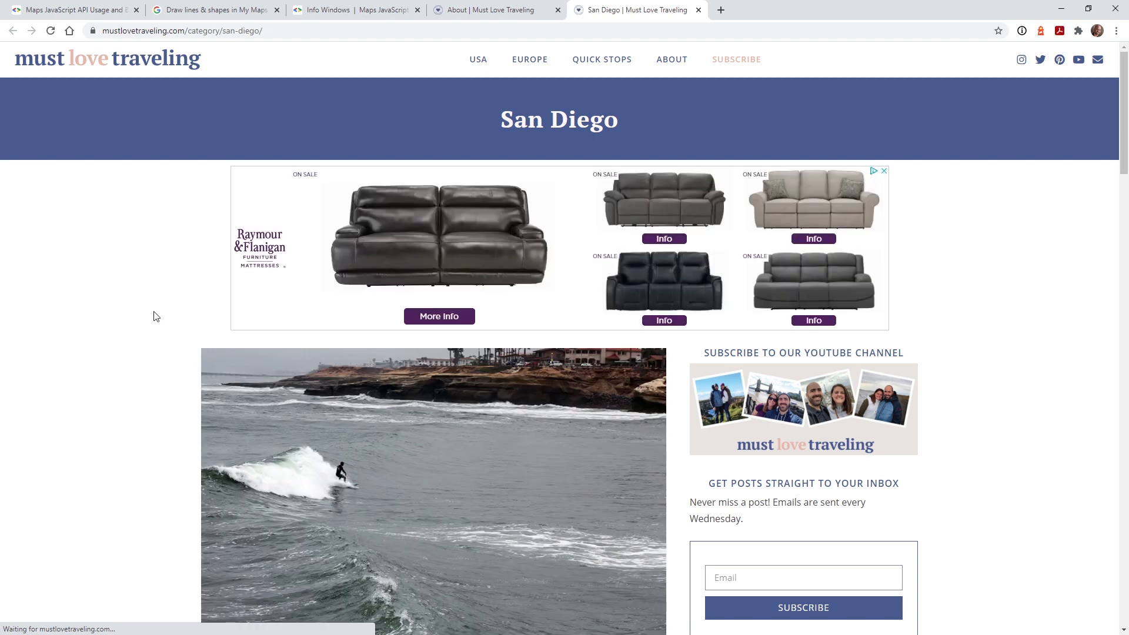
- Look through the San Diego blog posts and return to the Must Love Traveling About page
scroll(163, 342, down, 15)
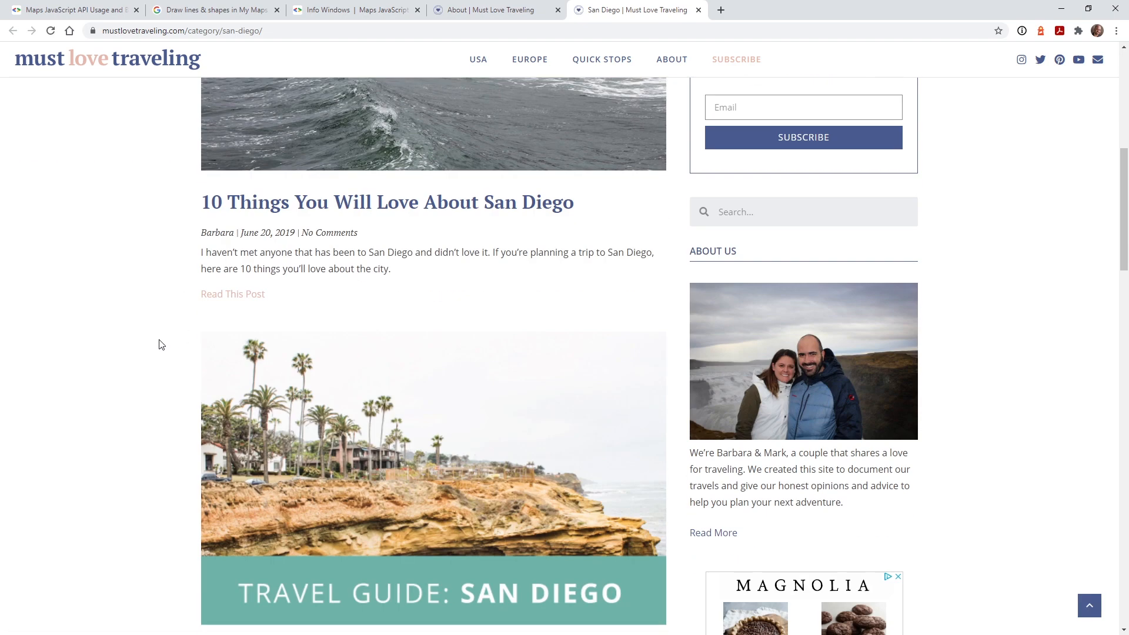
scroll(157, 347, down, 13)
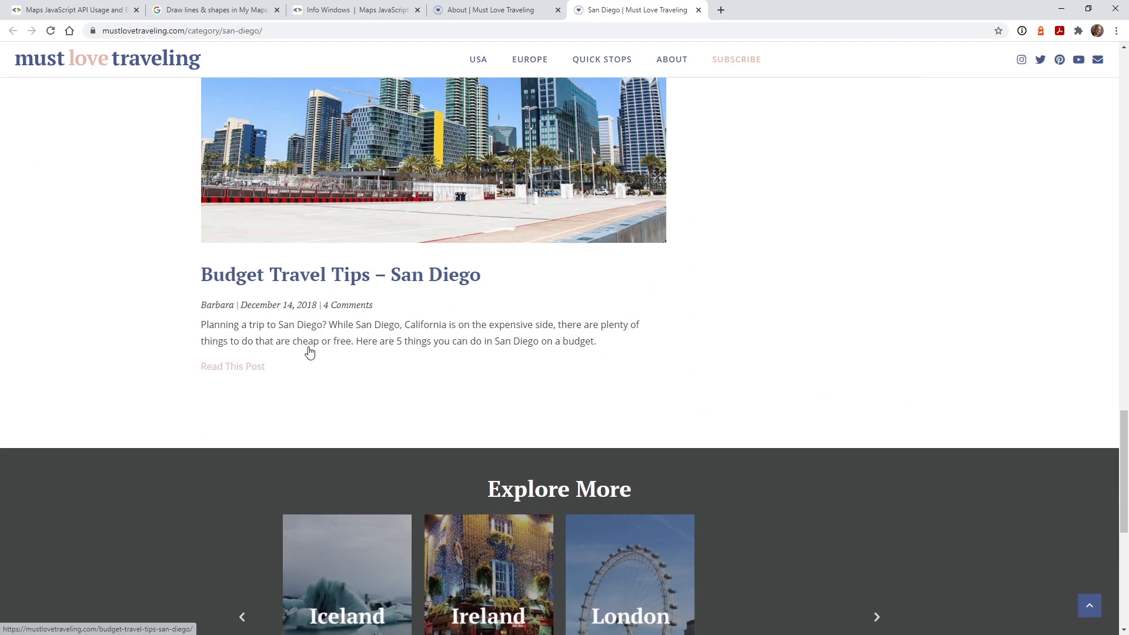
scroll(350, 255, up, 6)
click(495, 14)
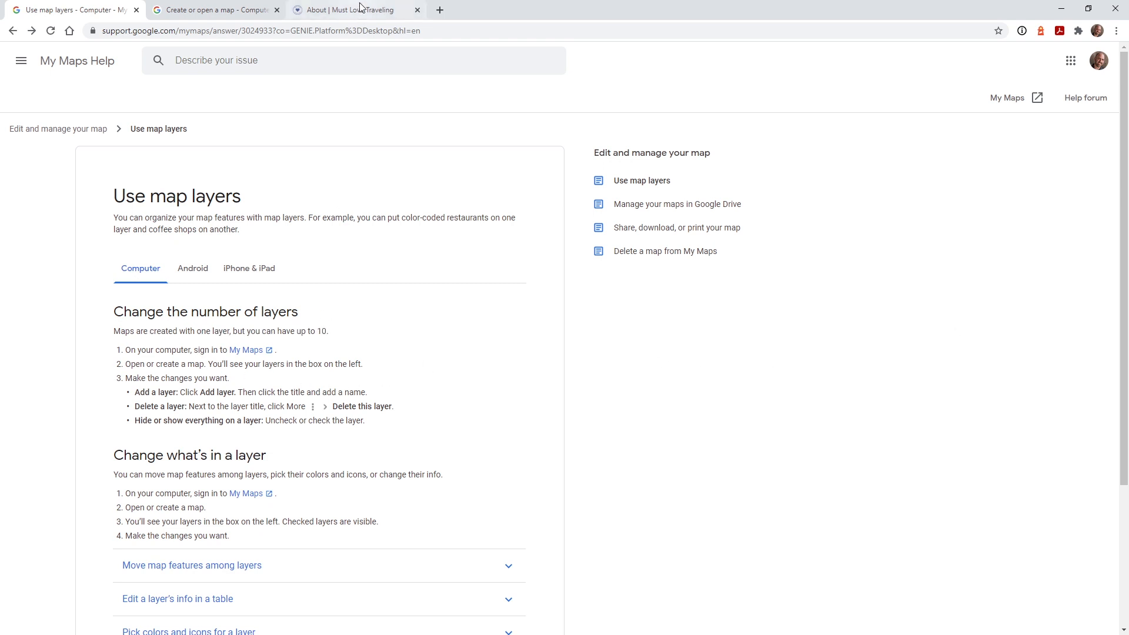
- Toggle the visibility of the Places We've Visited layer on the About page's embedded map
click(359, 10)
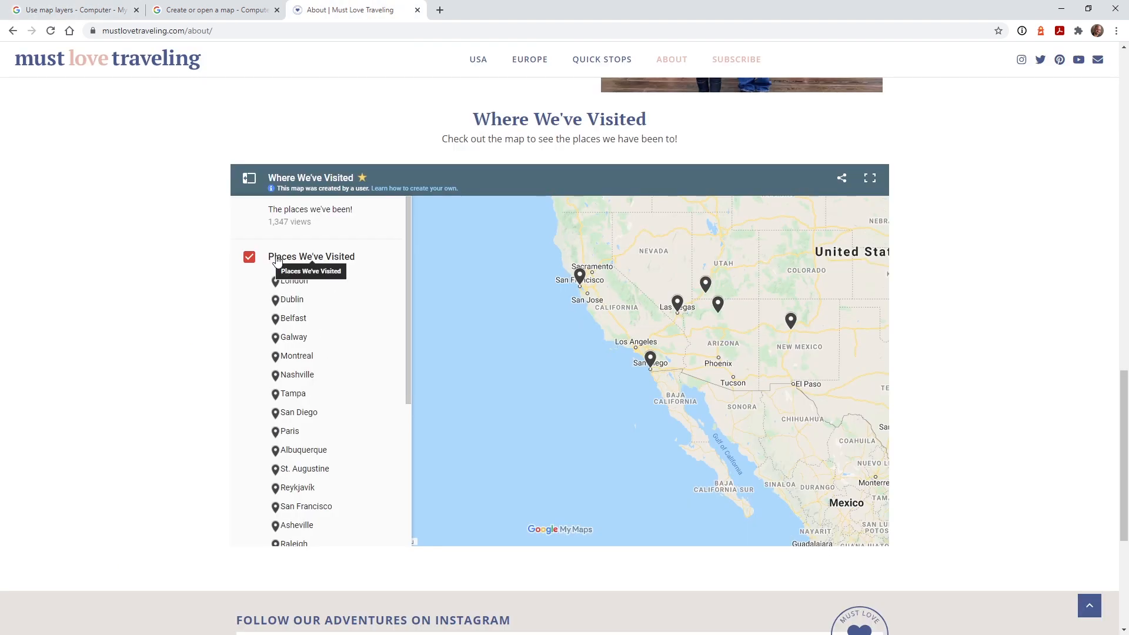
click(278, 262)
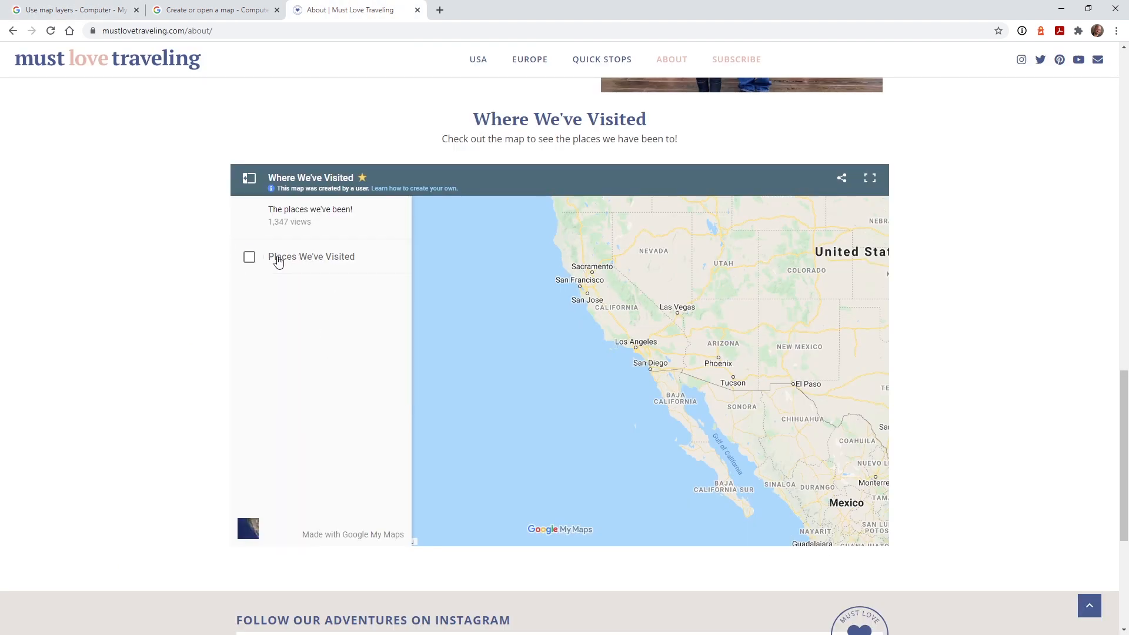
click(278, 263)
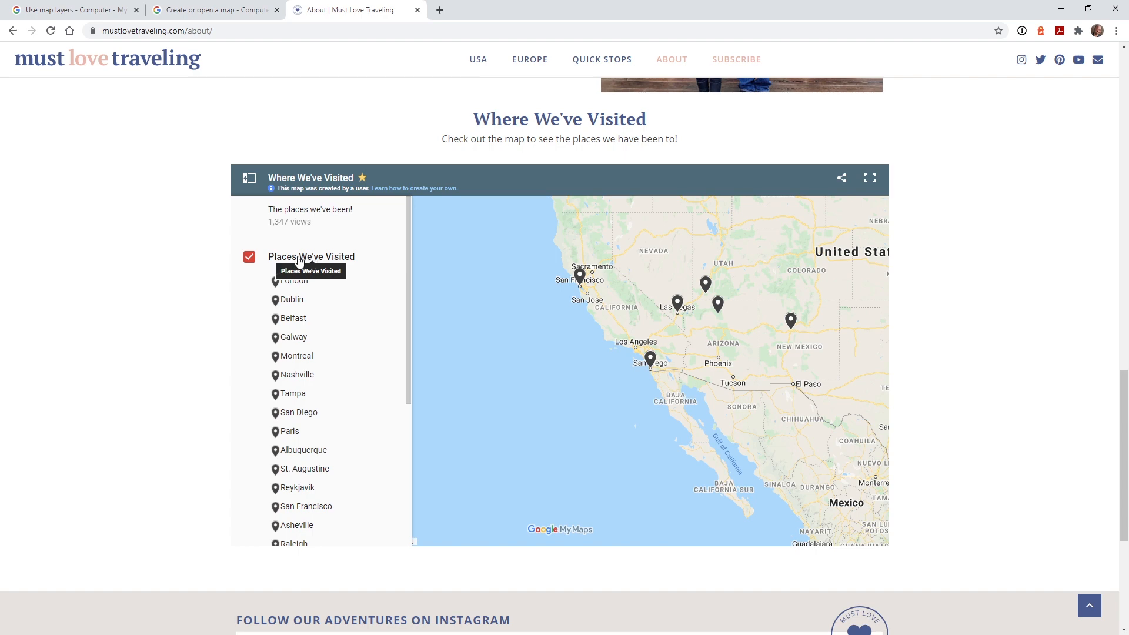
click(347, 263)
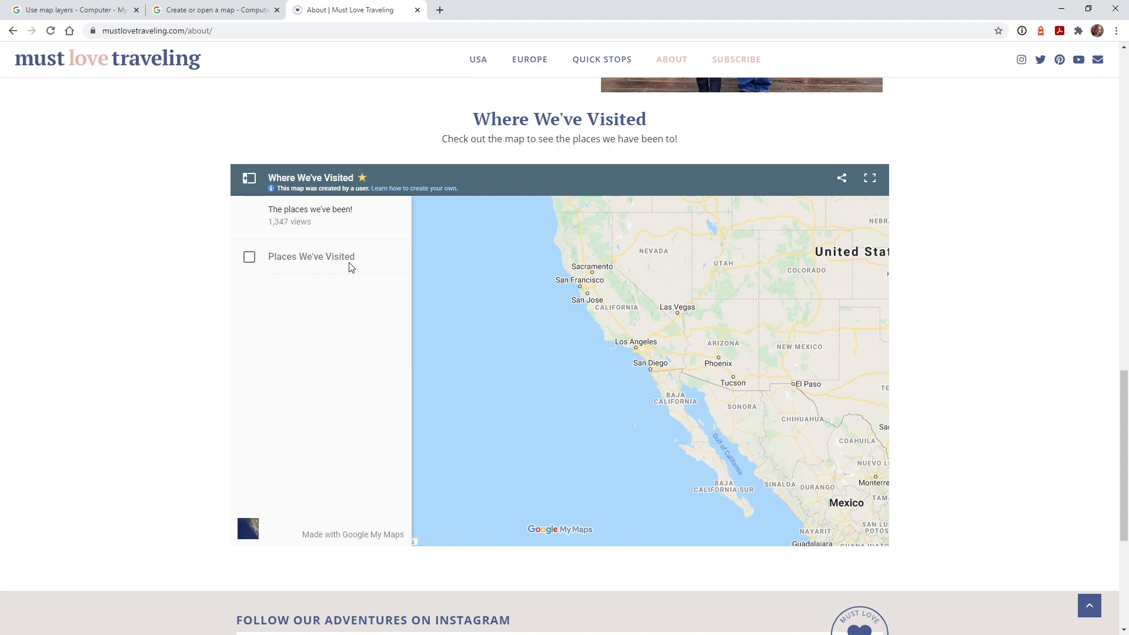
- Read the per-layer limit for lines, shapes or places in the Draw lines & shapes help article
click(225, 6)
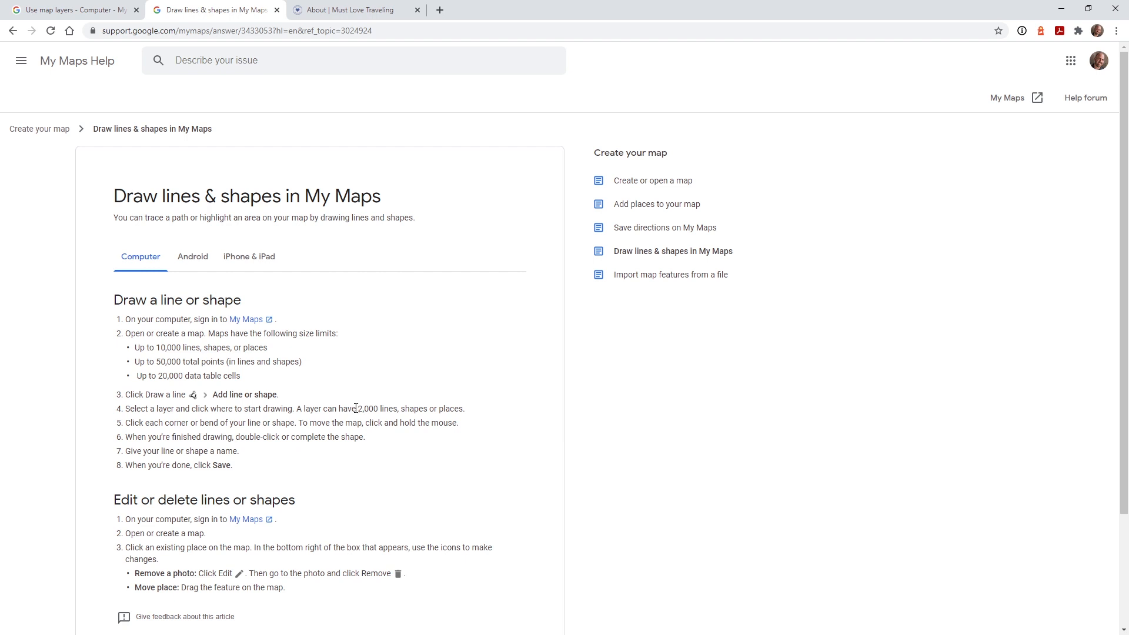
drag(362, 411, 468, 411)
click(457, 413)
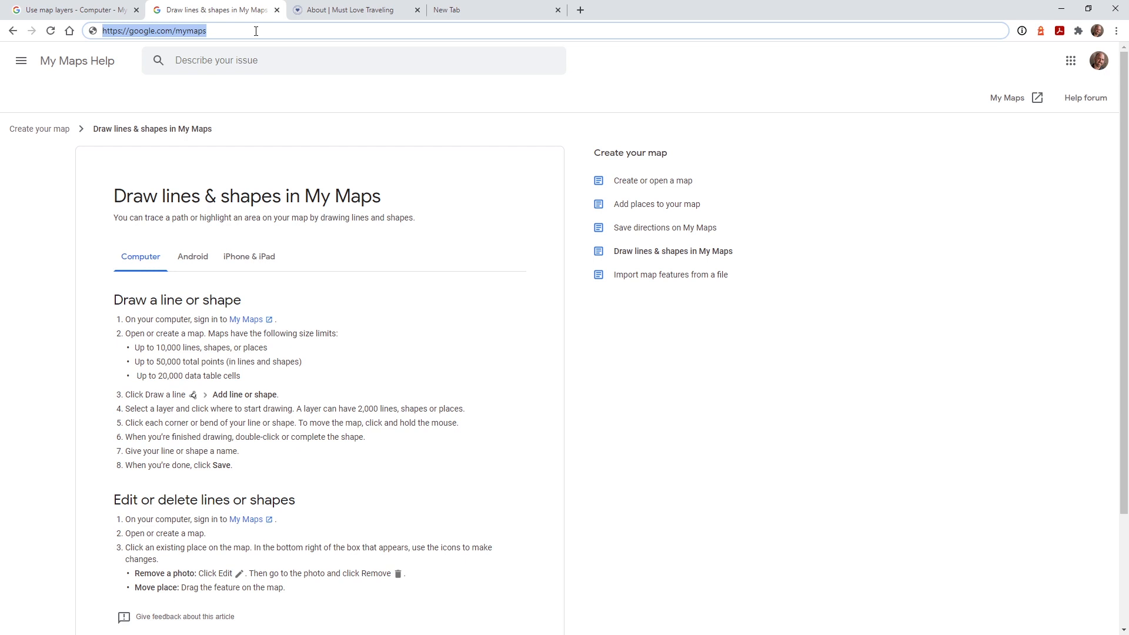
- Go to google.com/mymaps and create a new map titled "2021 Test Map"
key(Return)
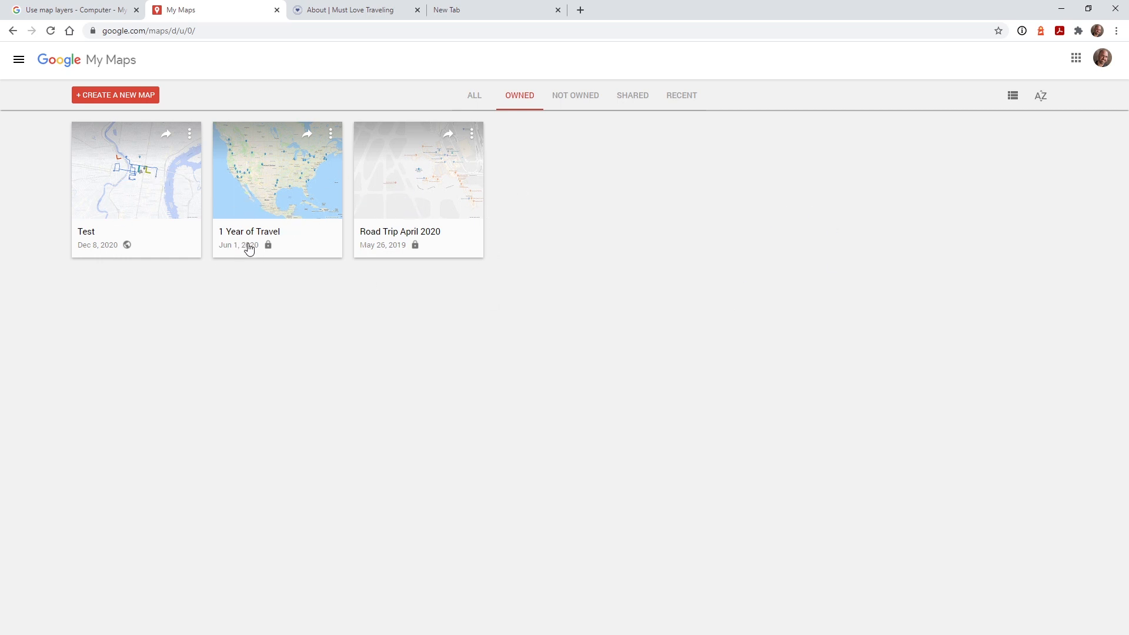
click(114, 101)
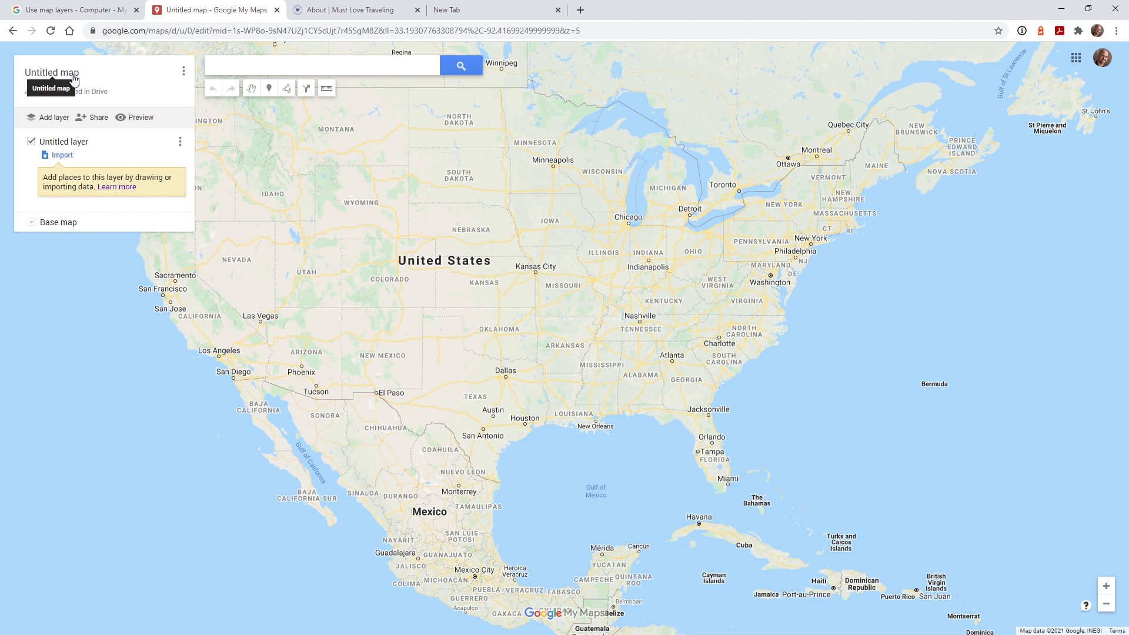
click(50, 77)
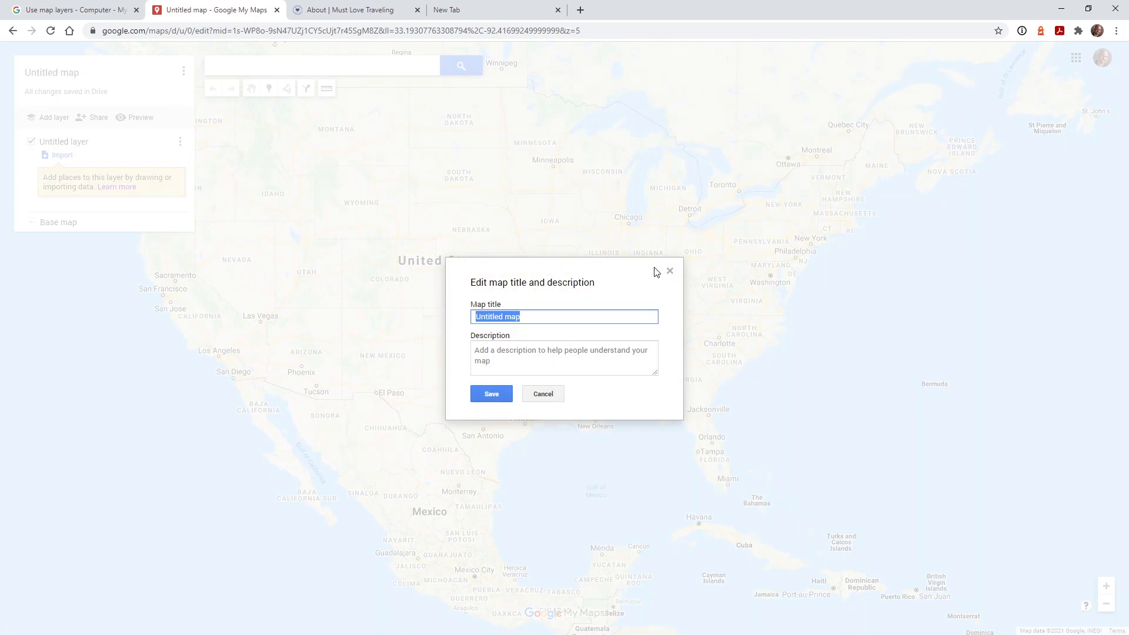
text(2021 Test Map)
click(495, 393)
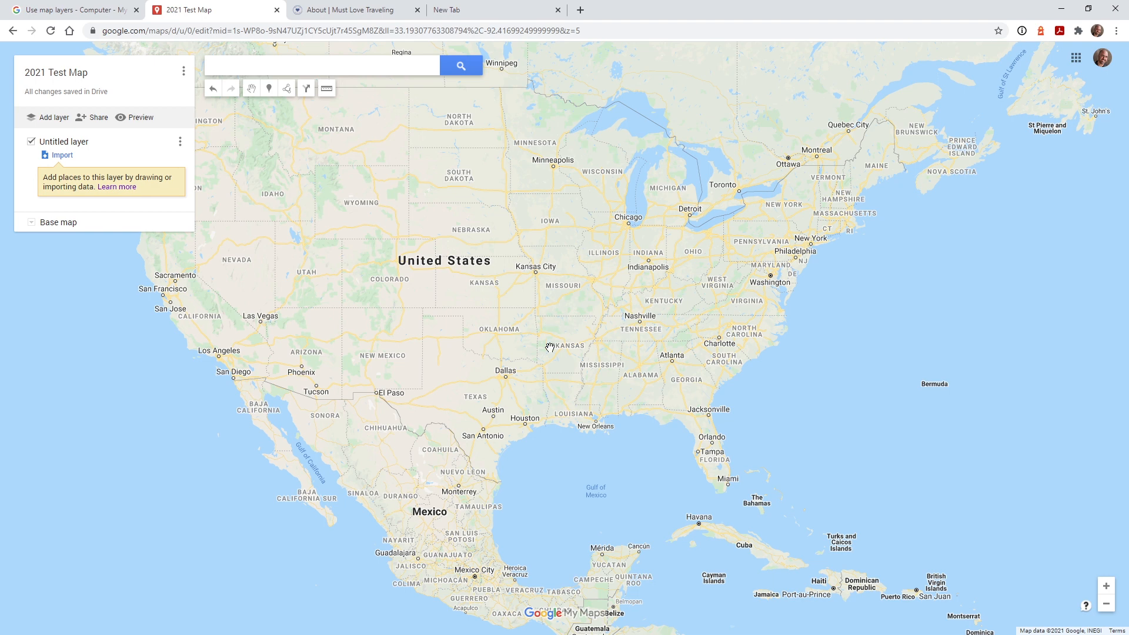
- Rename the map's untitled first layer to Markers
drag(494, 245, 635, 286)
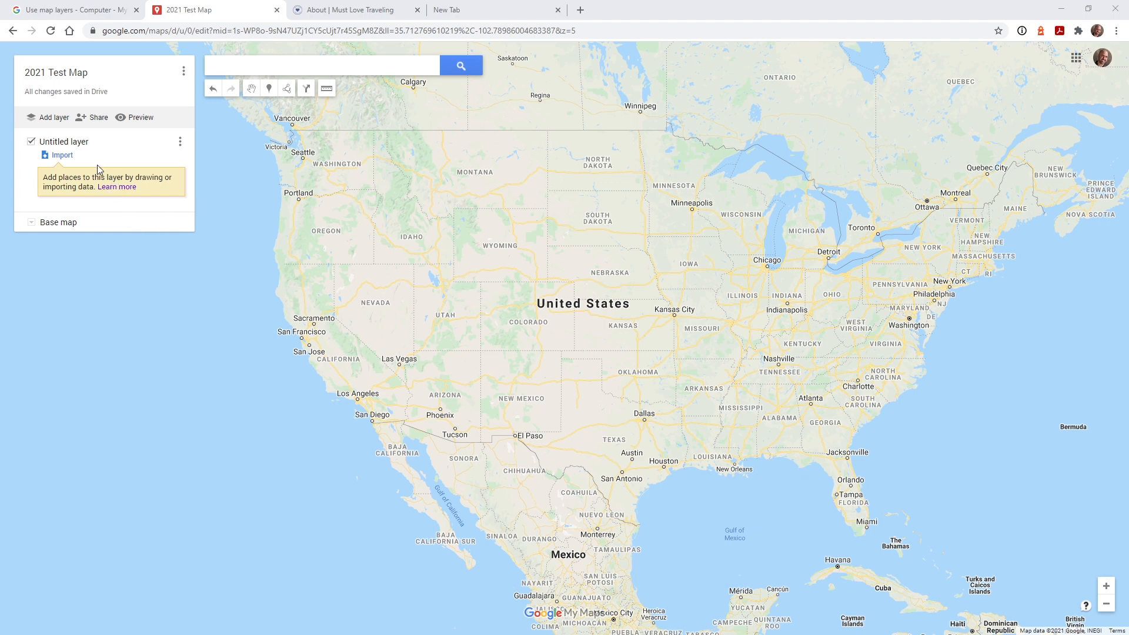
click(64, 145)
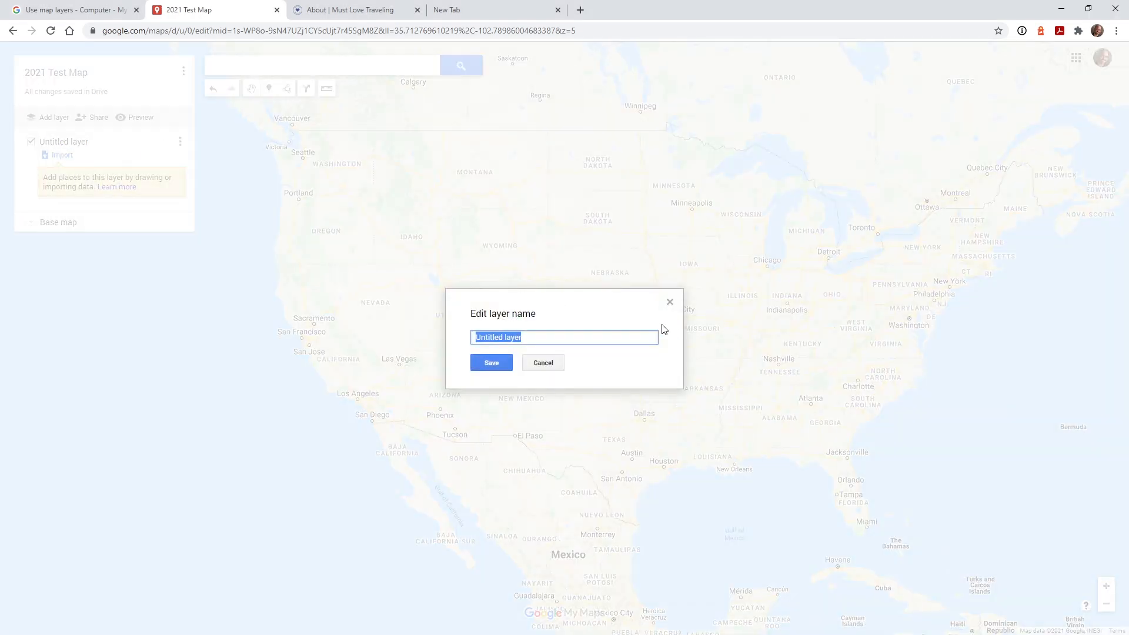
text(Markers)
key(Return)
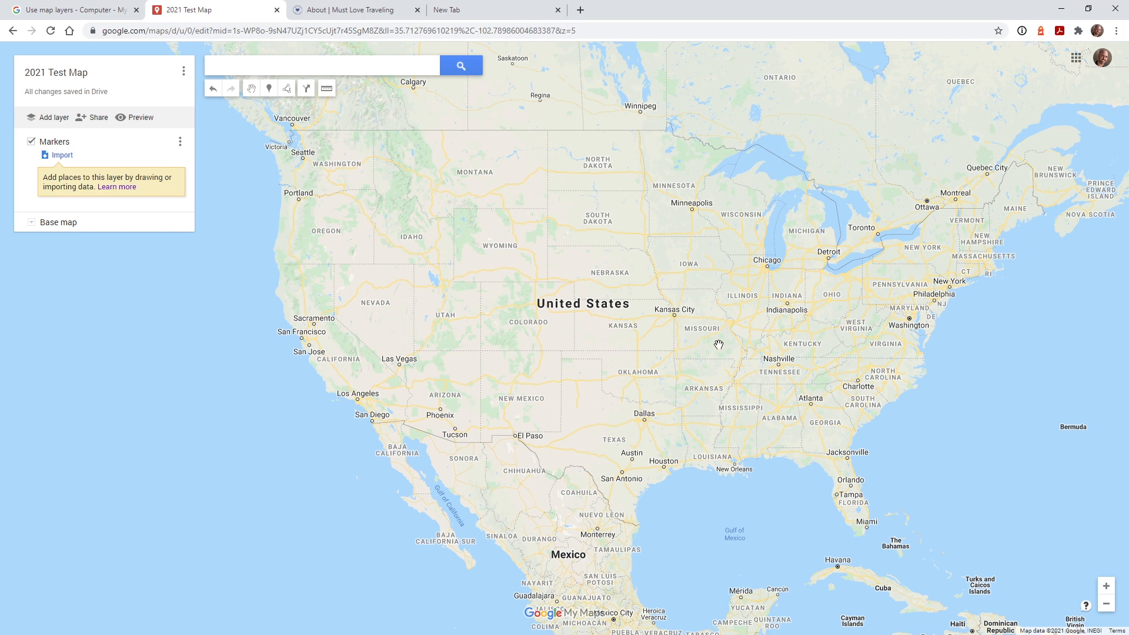
- Add a second layer to the map and name it Lines
click(52, 119)
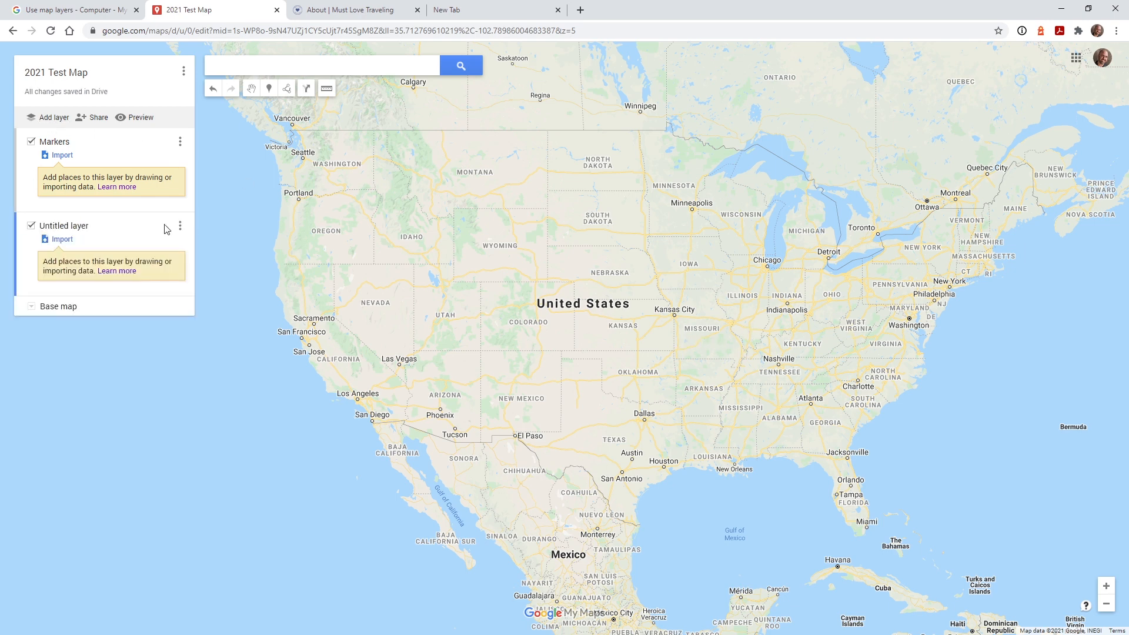
click(73, 225)
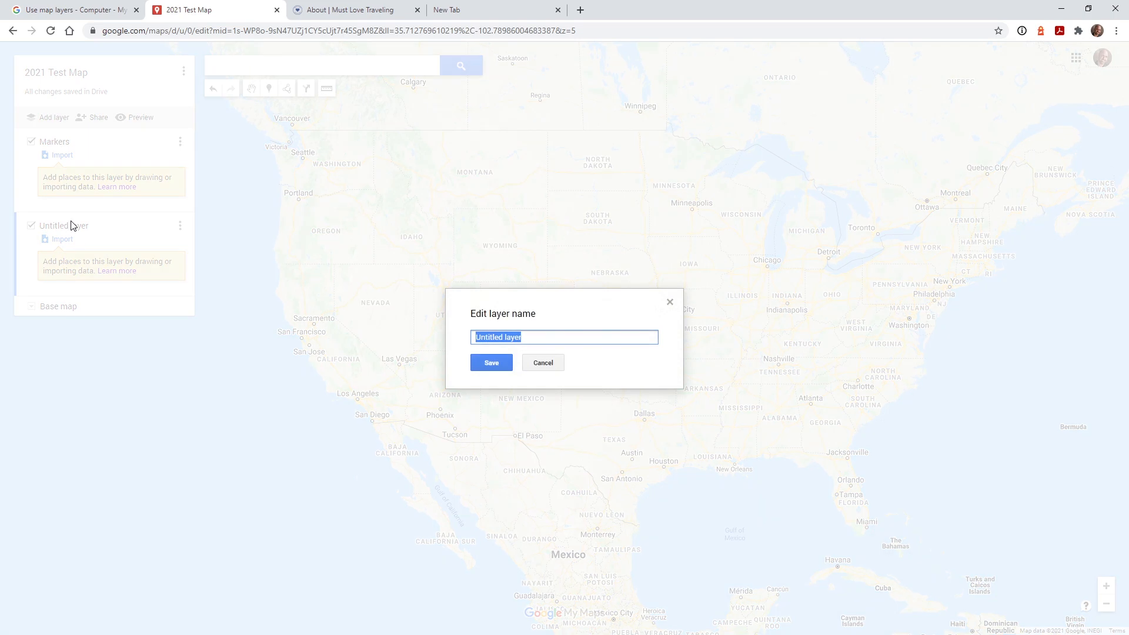
text(Lines)
click(491, 362)
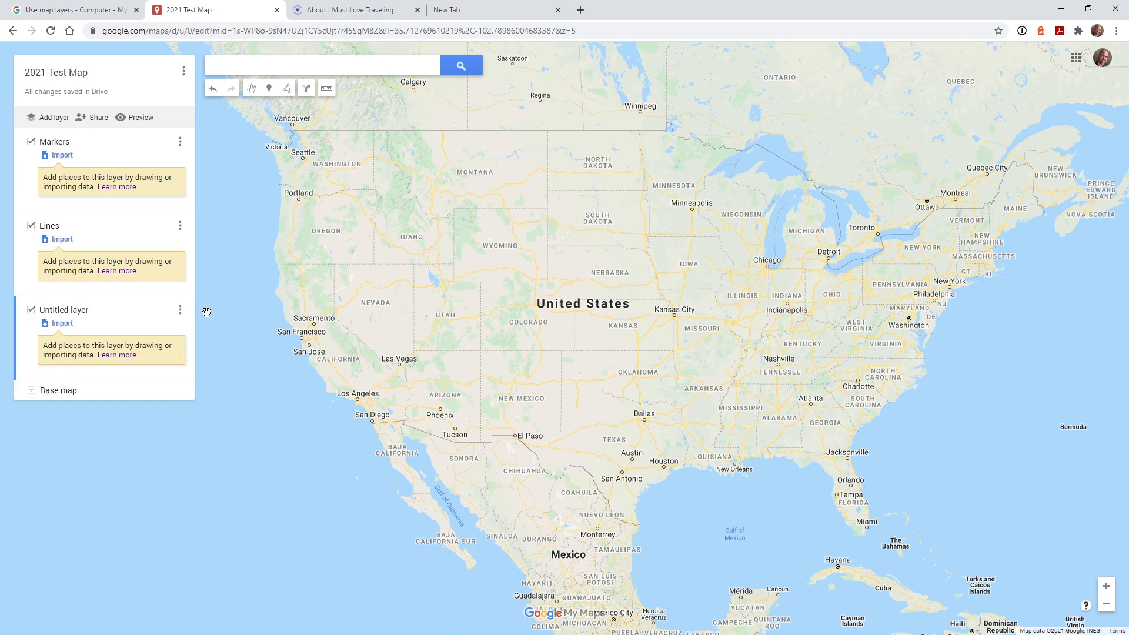
- Add a third layer to the map and name it Shapes
click(71, 310)
text(S)
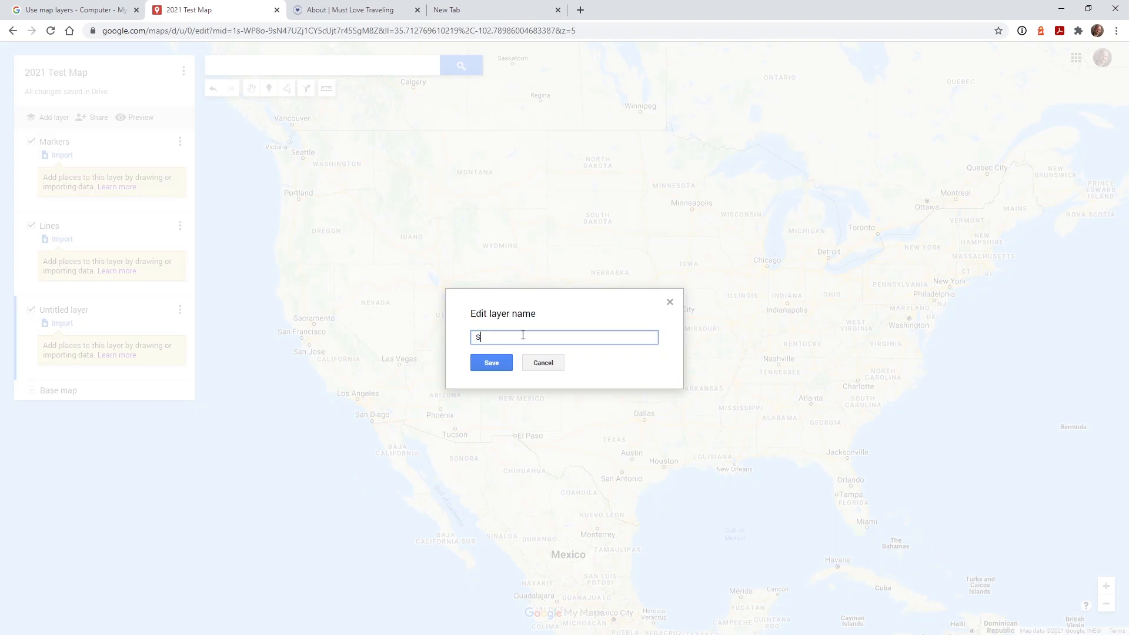
text(hapes)
key(Return)
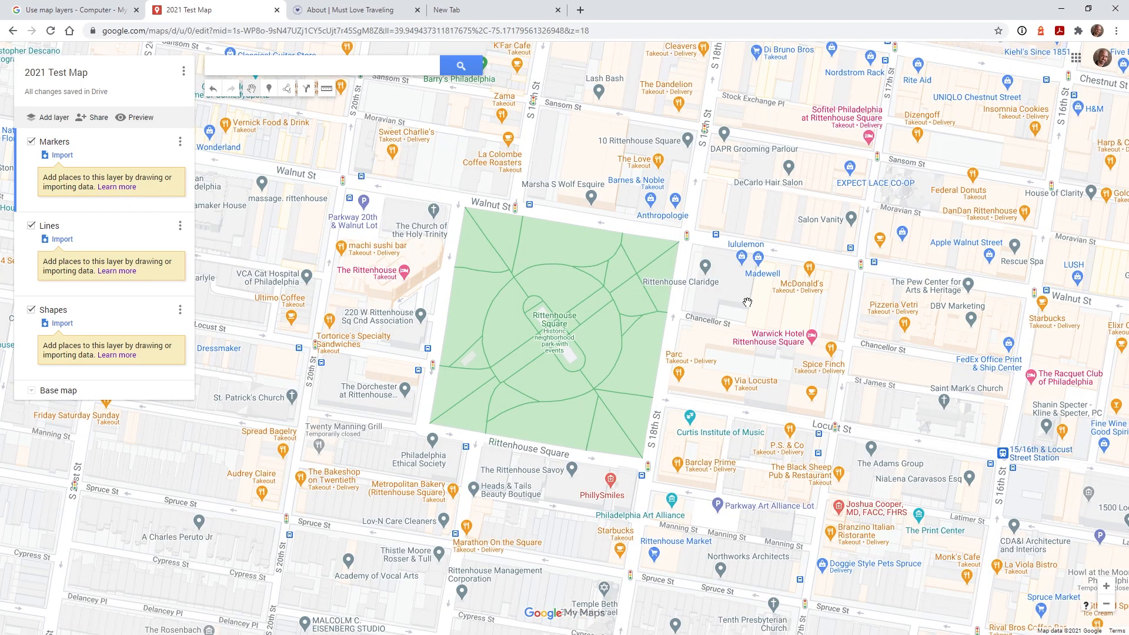
- Compare the San Francisco and San Diego marker details on the travel site's embedded map, and return to the 2021 Test Map
click(368, 8)
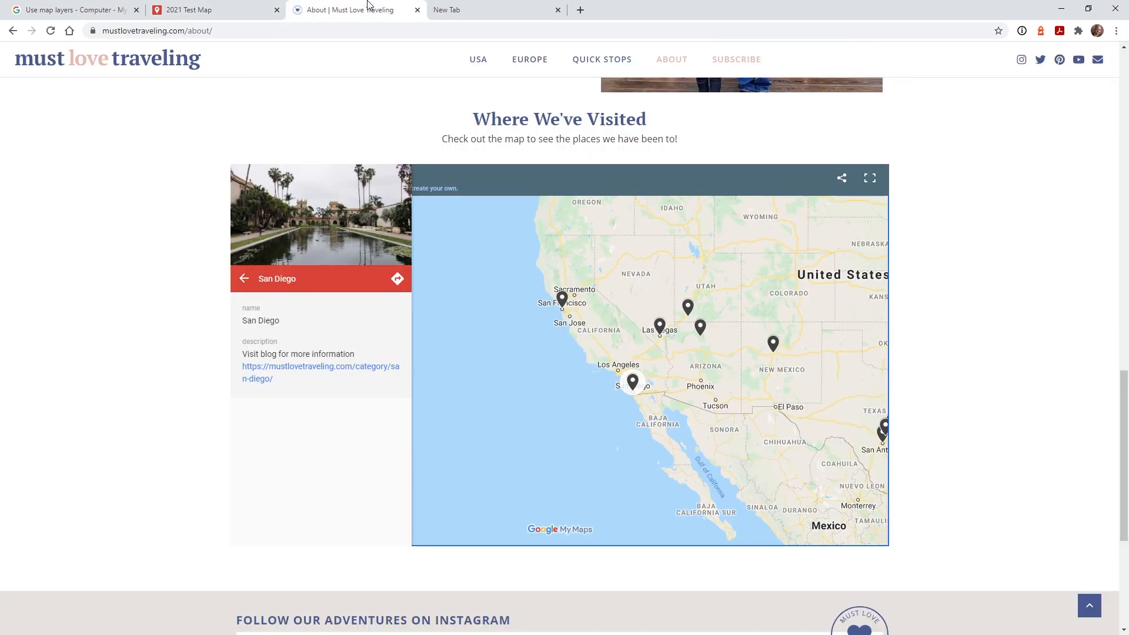
click(562, 300)
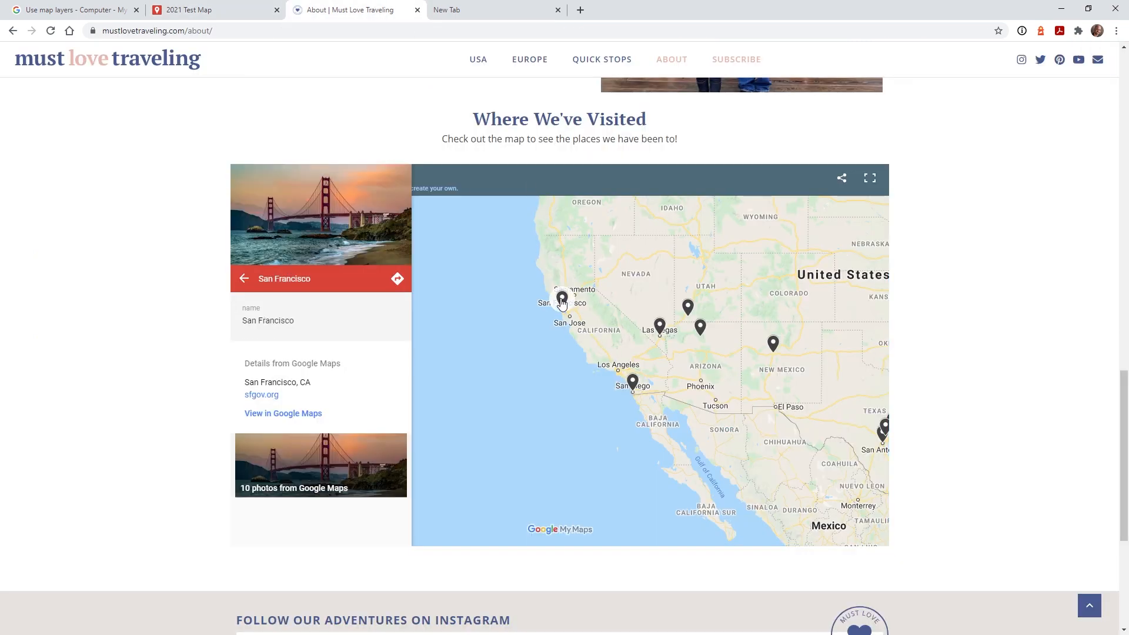
click(635, 389)
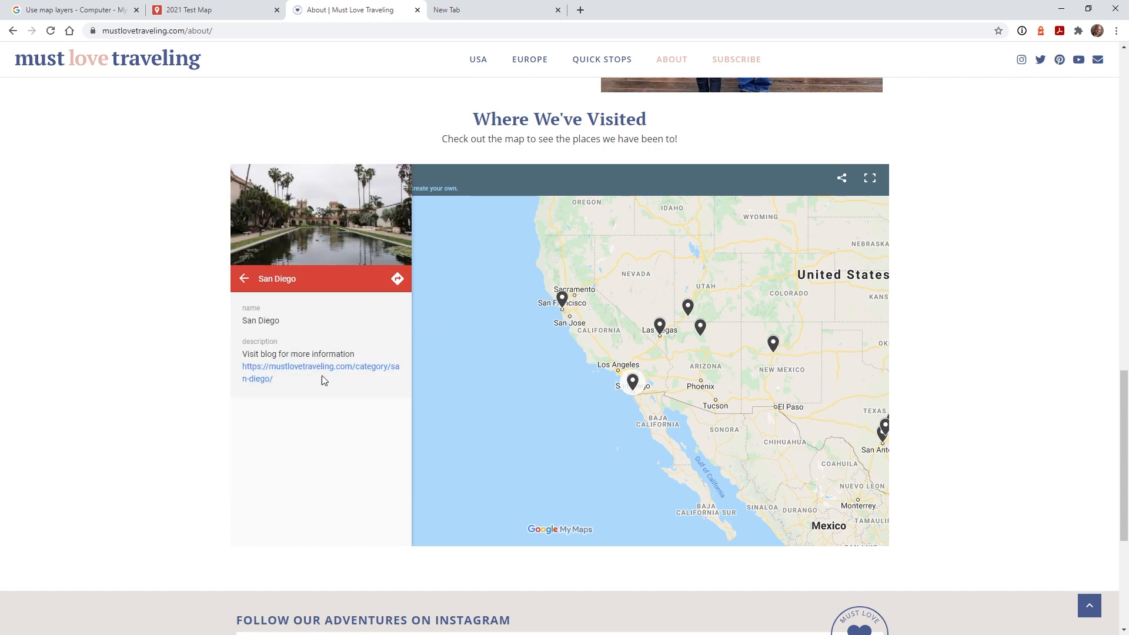
click(223, 10)
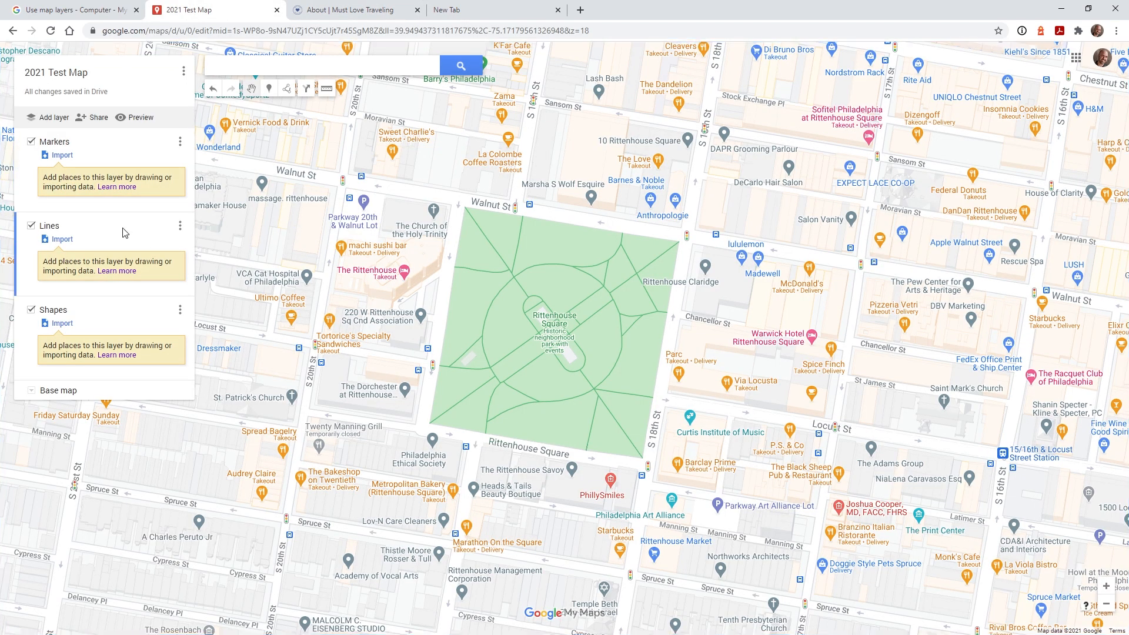
- Switch the active layer between Shapes, Lines and Markers, leaving the Markers layer active
click(103, 324)
click(119, 237)
click(119, 151)
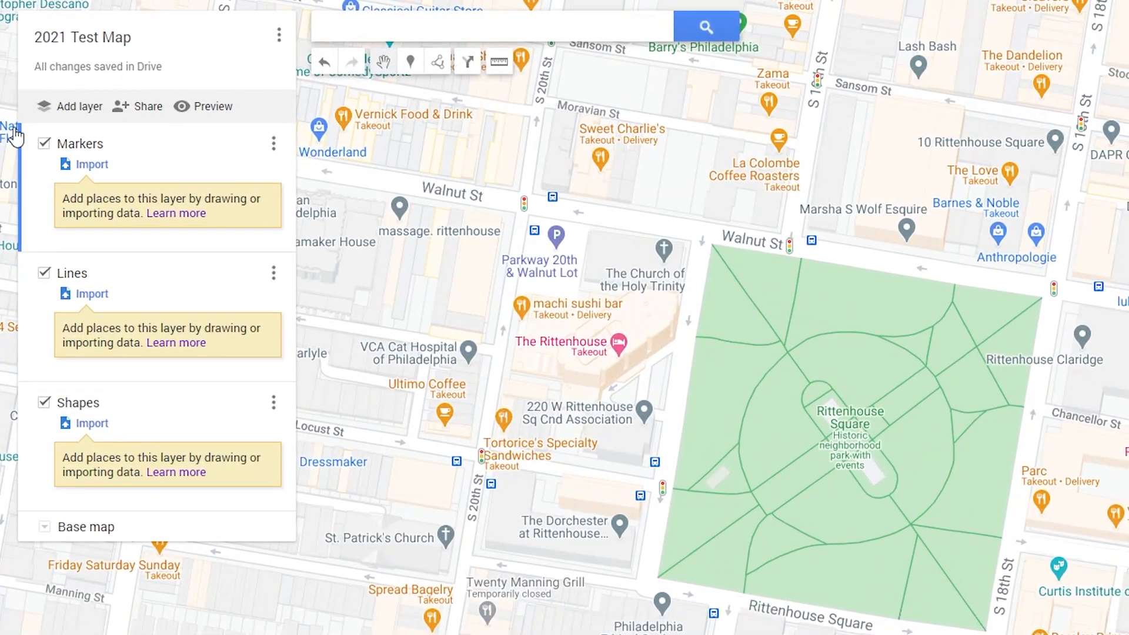
click(144, 281)
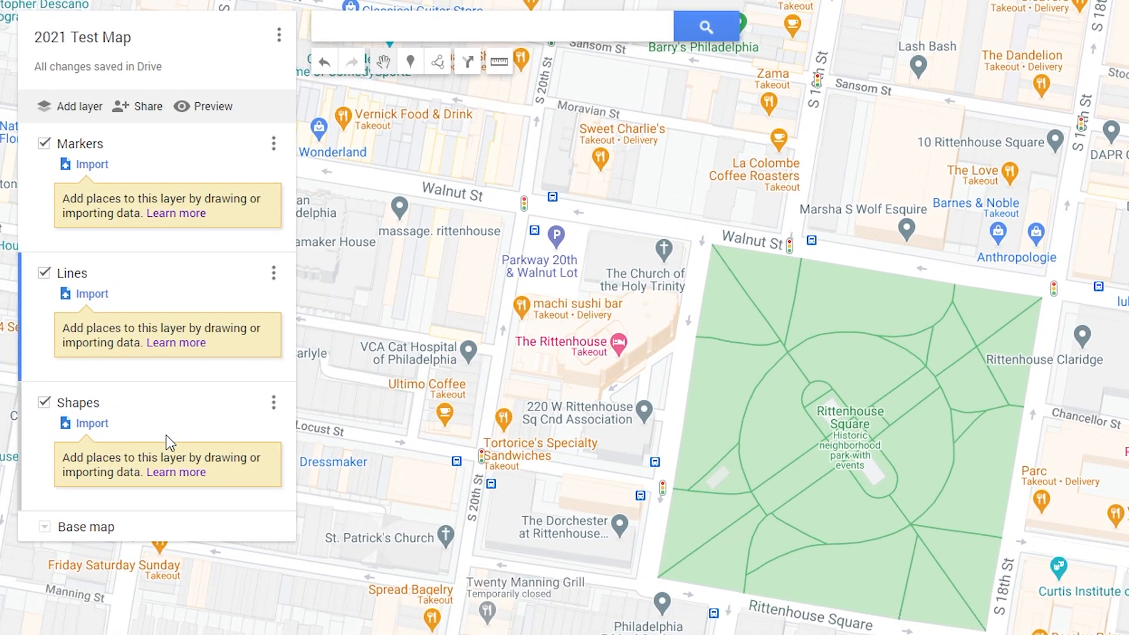
click(160, 404)
click(191, 157)
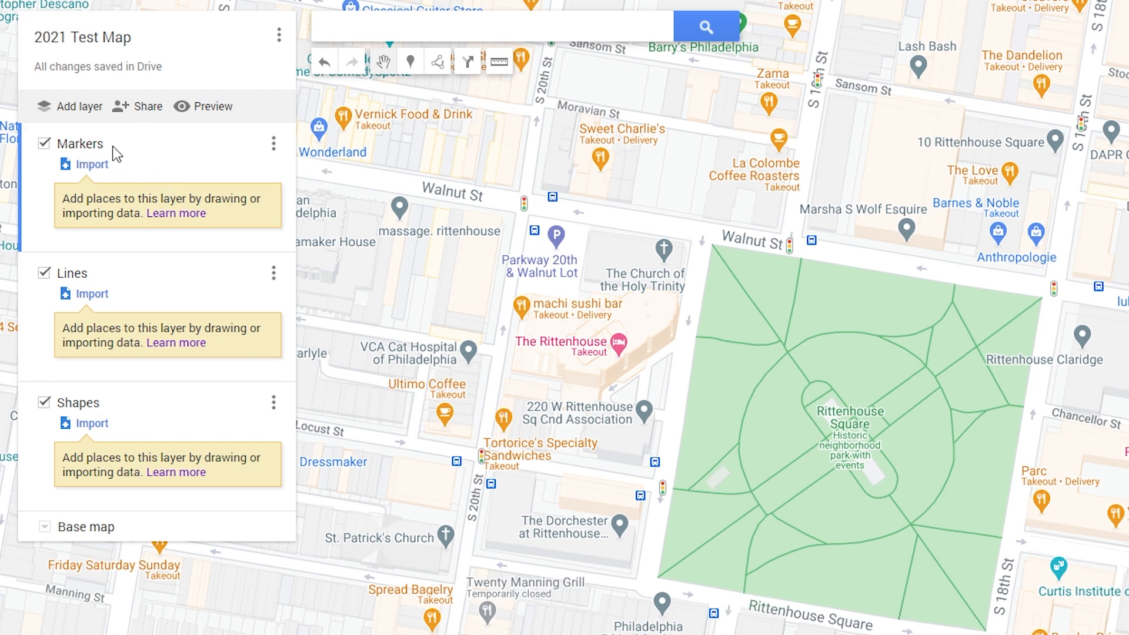
- Place a marker in the Markers layer near the centre of Rittenhouse Square, just beside the park's name label
click(417, 65)
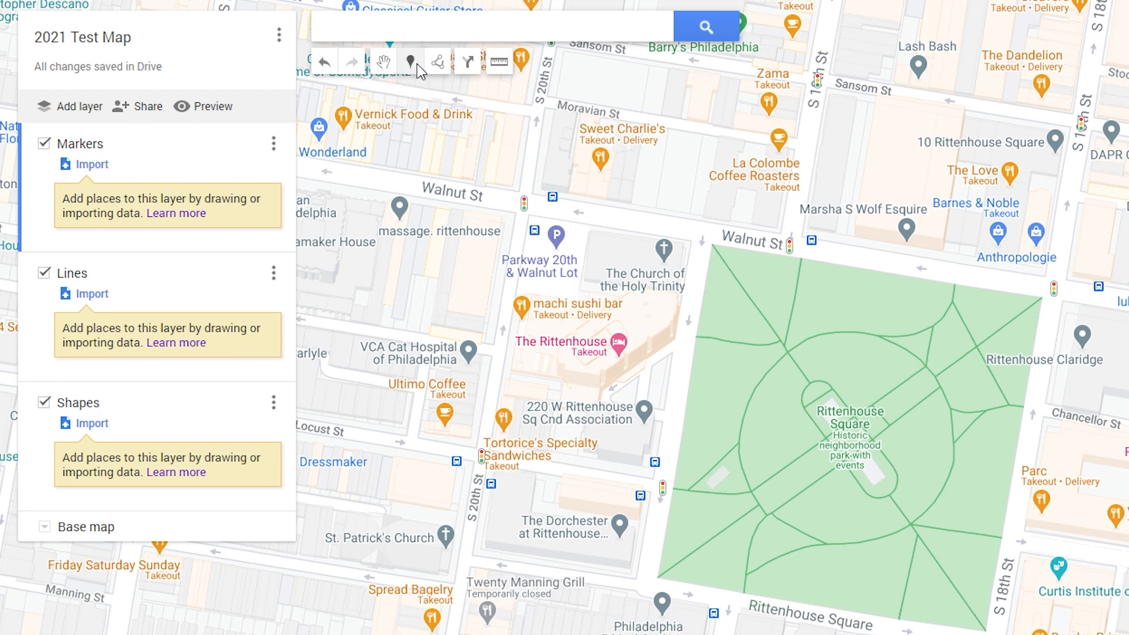
mouse_move(892, 300)
mouse_down()
mouse_move(847, 362)
mouse_move(856, 375)
mouse_up()
scroll(856, 375, down, 3)
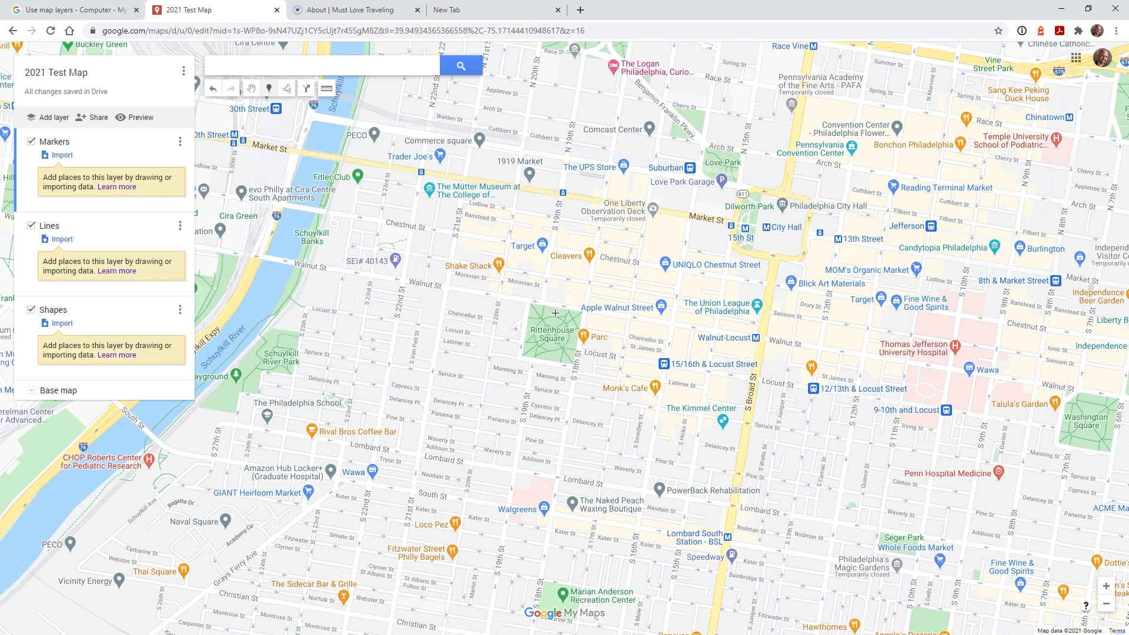
scroll(555, 313, up, 5)
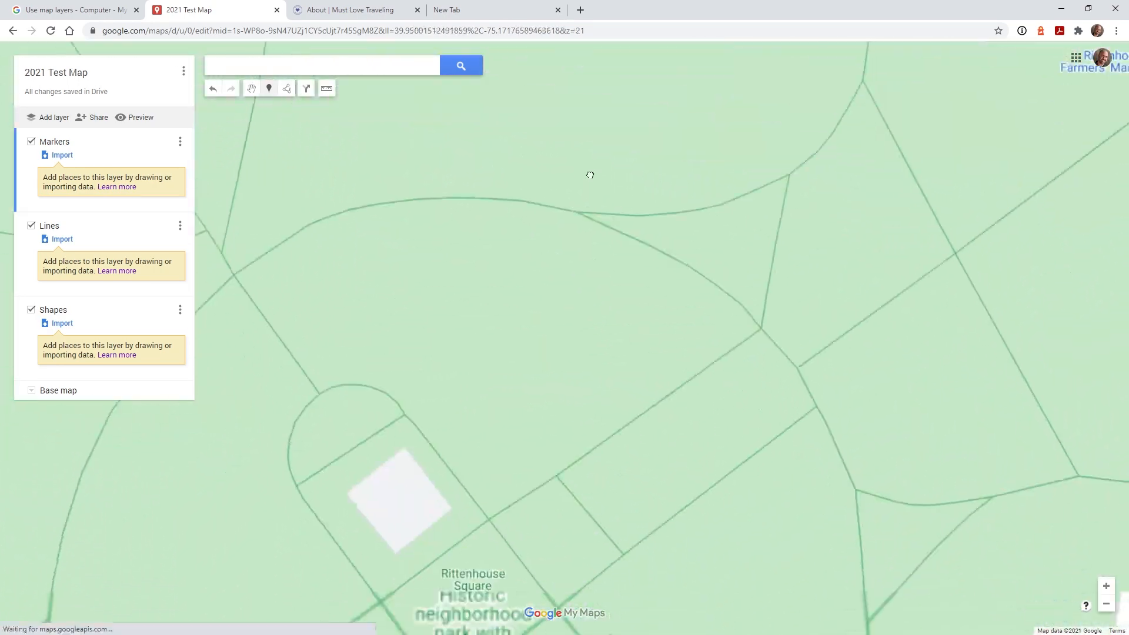
scroll(589, 175, down, 2)
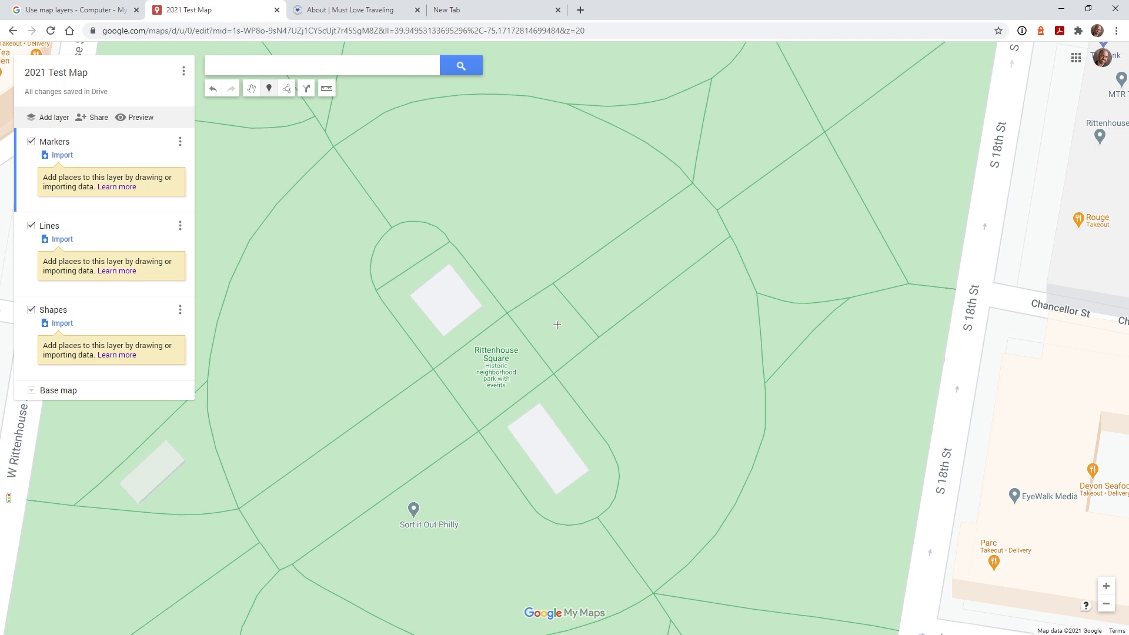
click(556, 325)
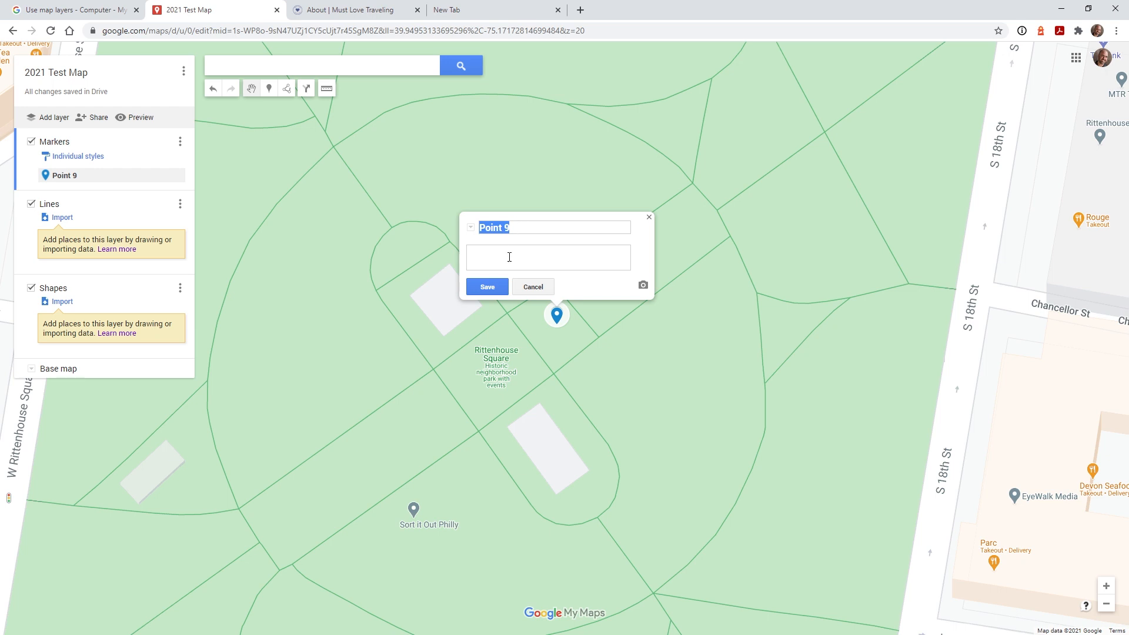
click(524, 225)
triple_click(523, 224)
text(Pa)
text(ign)
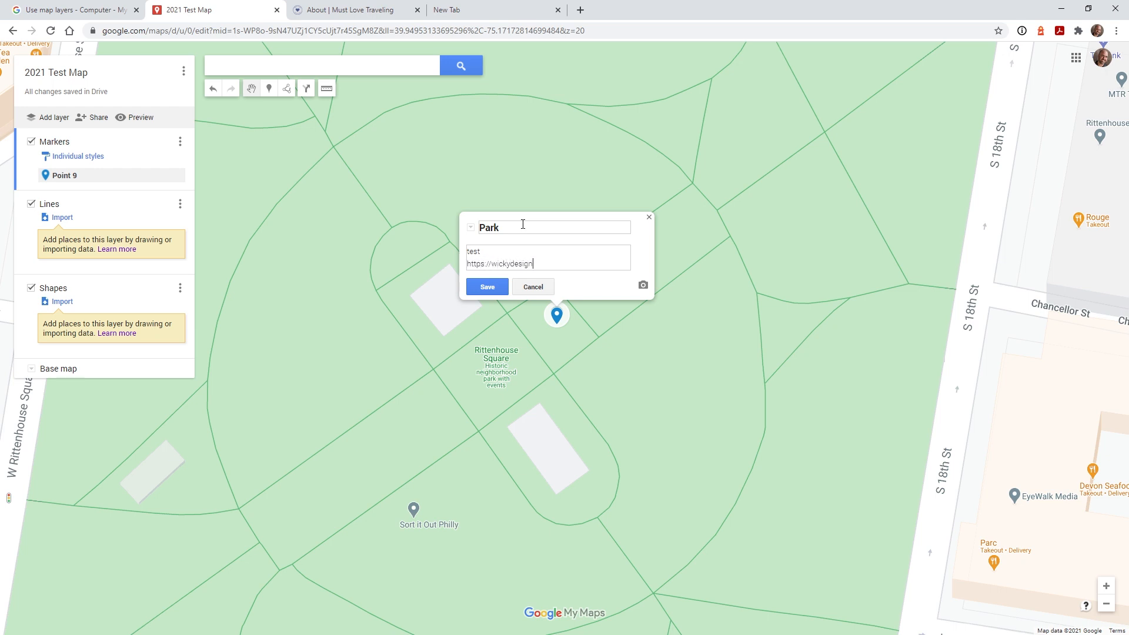
text(.com)
click(486, 287)
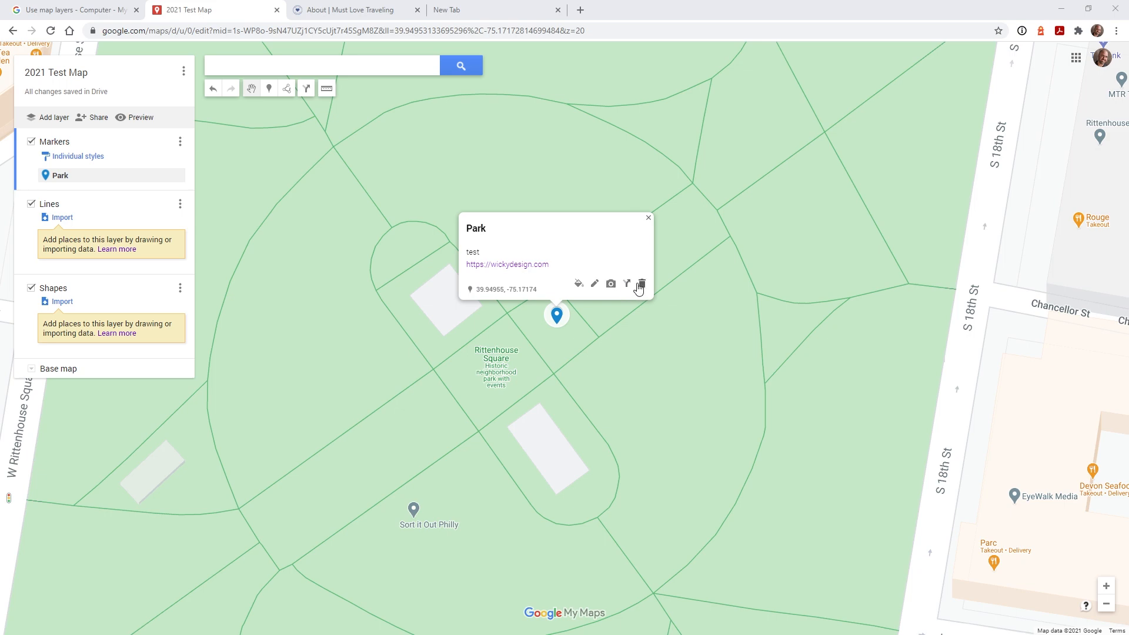
- Colour the Park marker black and try several popular icons on it, ending with the parking icon
click(578, 284)
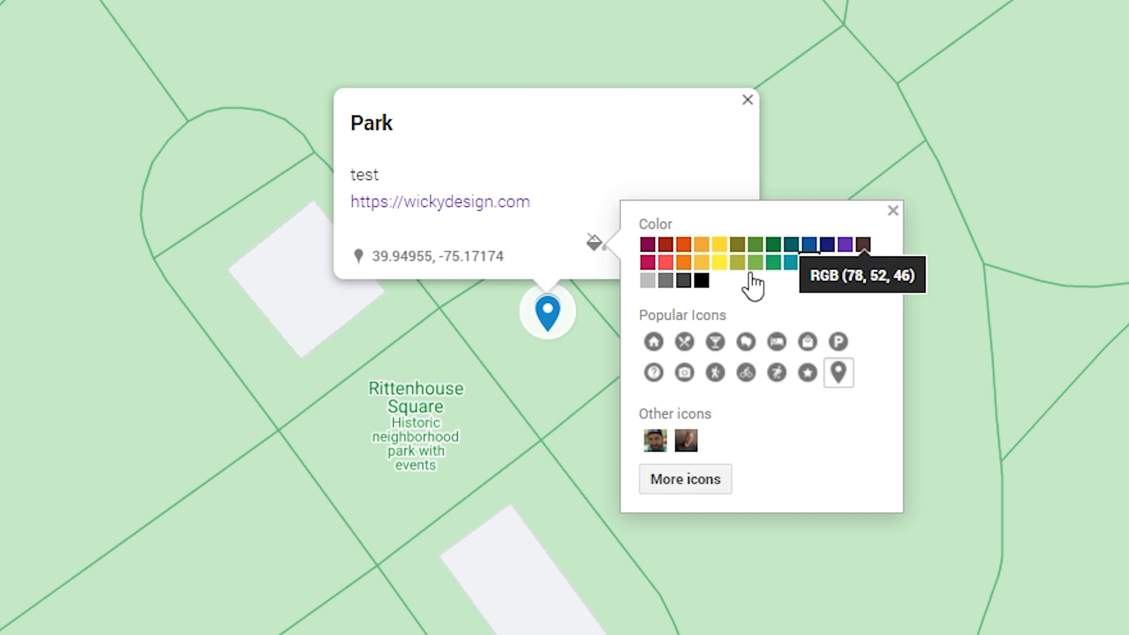
click(711, 286)
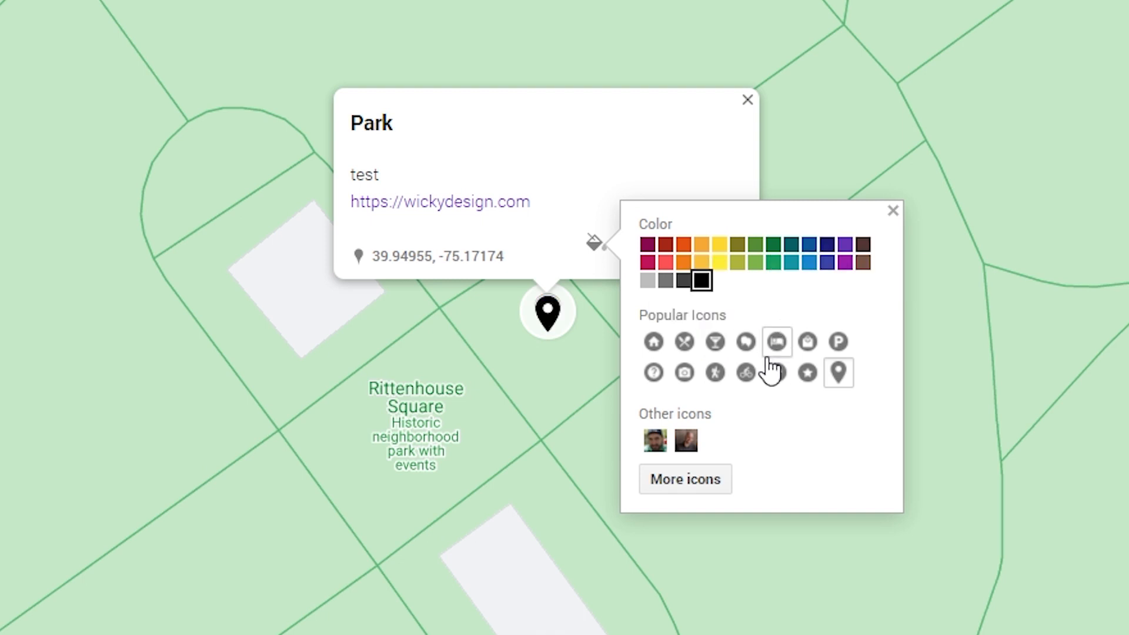
click(748, 346)
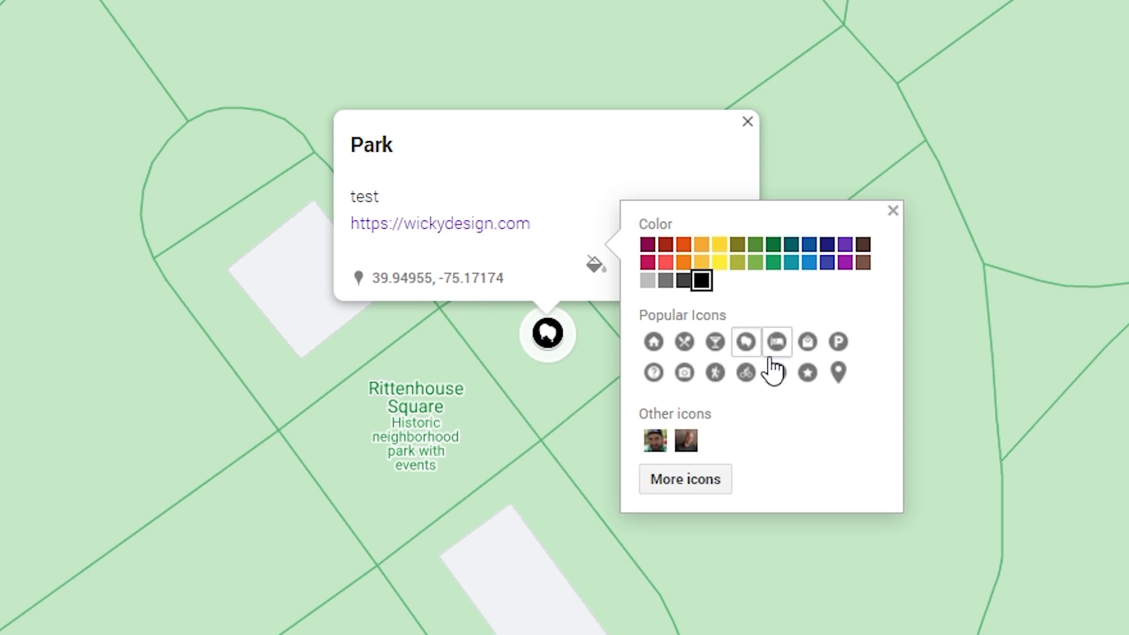
click(748, 374)
click(845, 377)
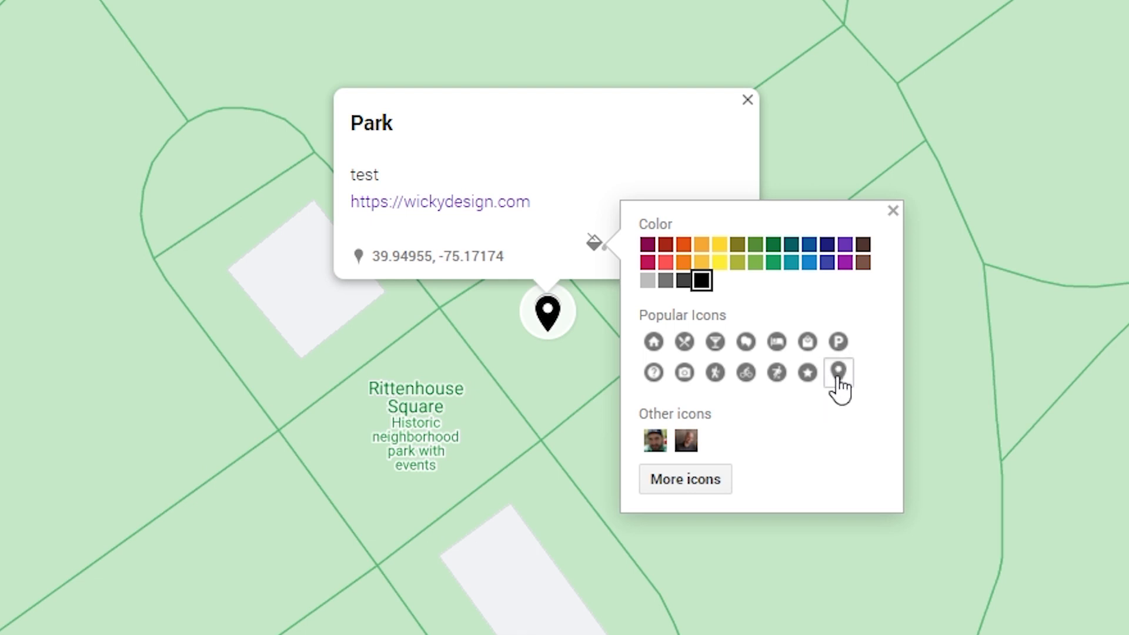
click(838, 342)
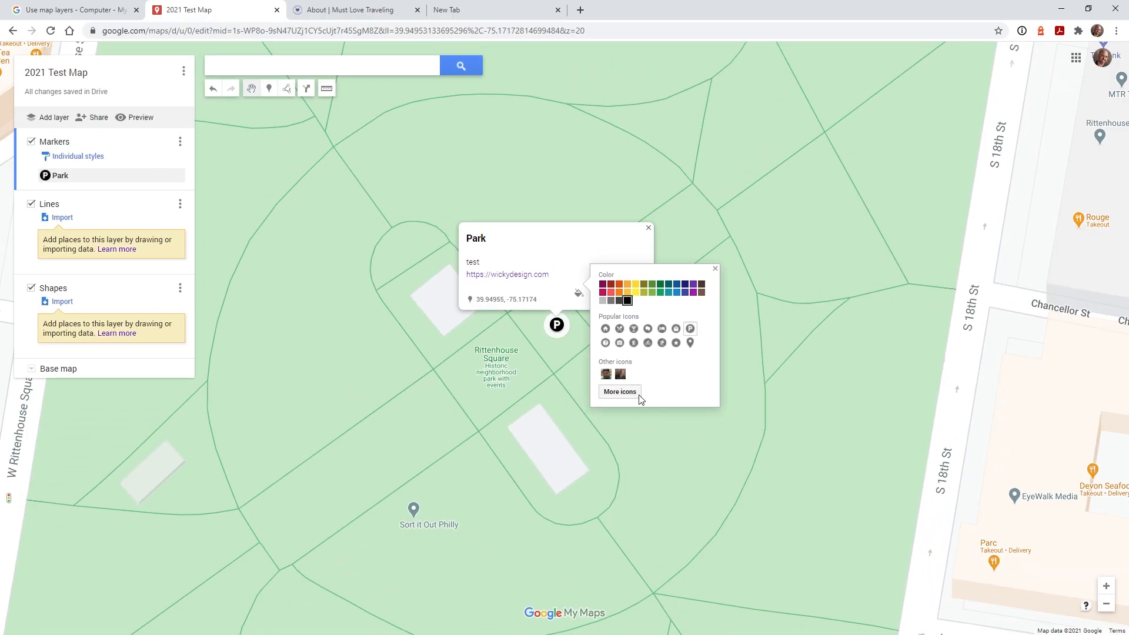
- Browse the full icon collection and the sources for importing a custom icon, ending at Your photos
click(638, 396)
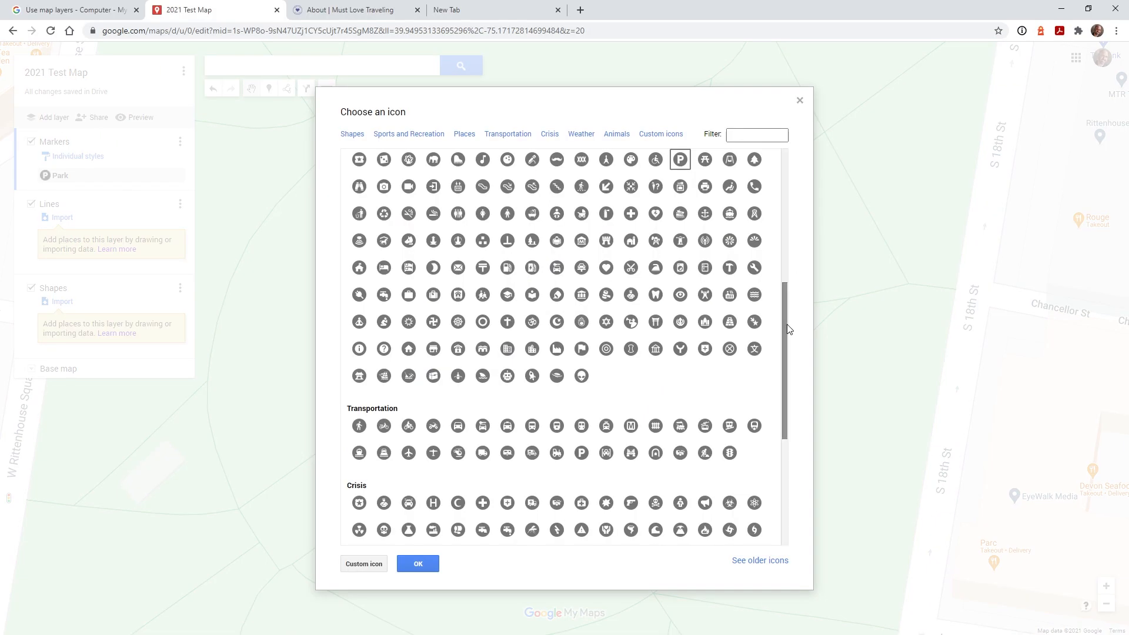
drag(788, 328, 798, 159)
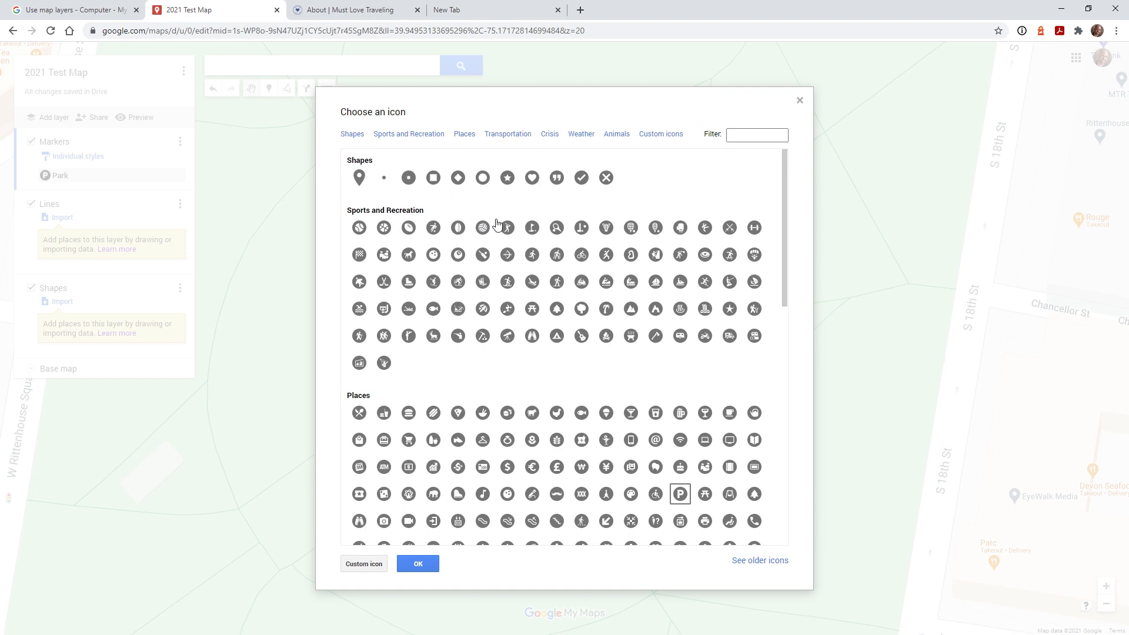
scroll(503, 275, down, 9)
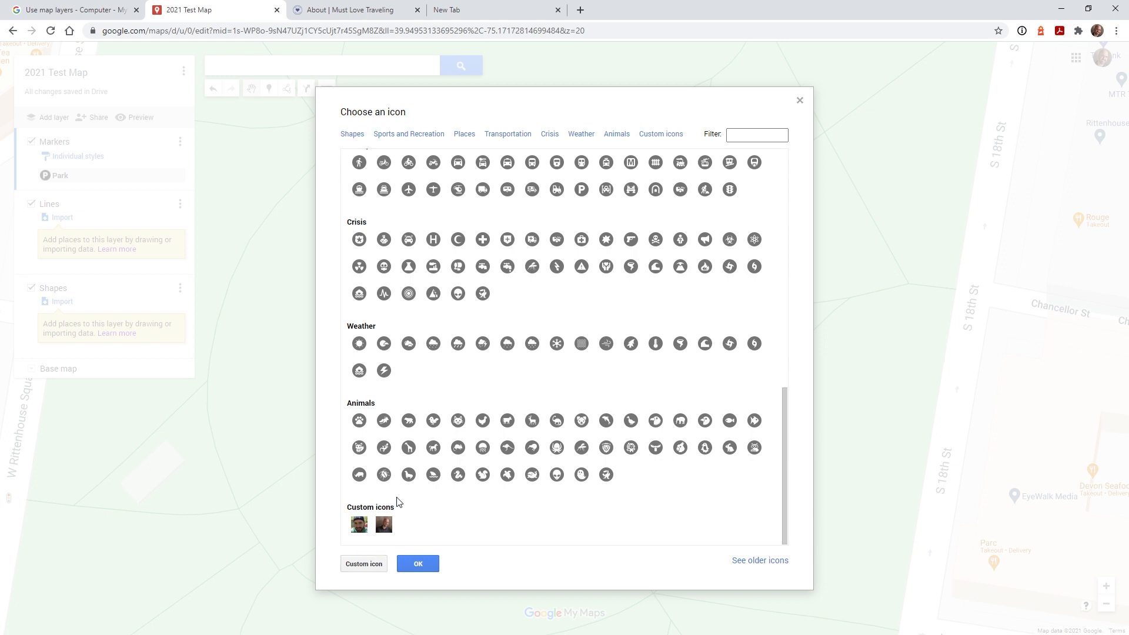
click(362, 565)
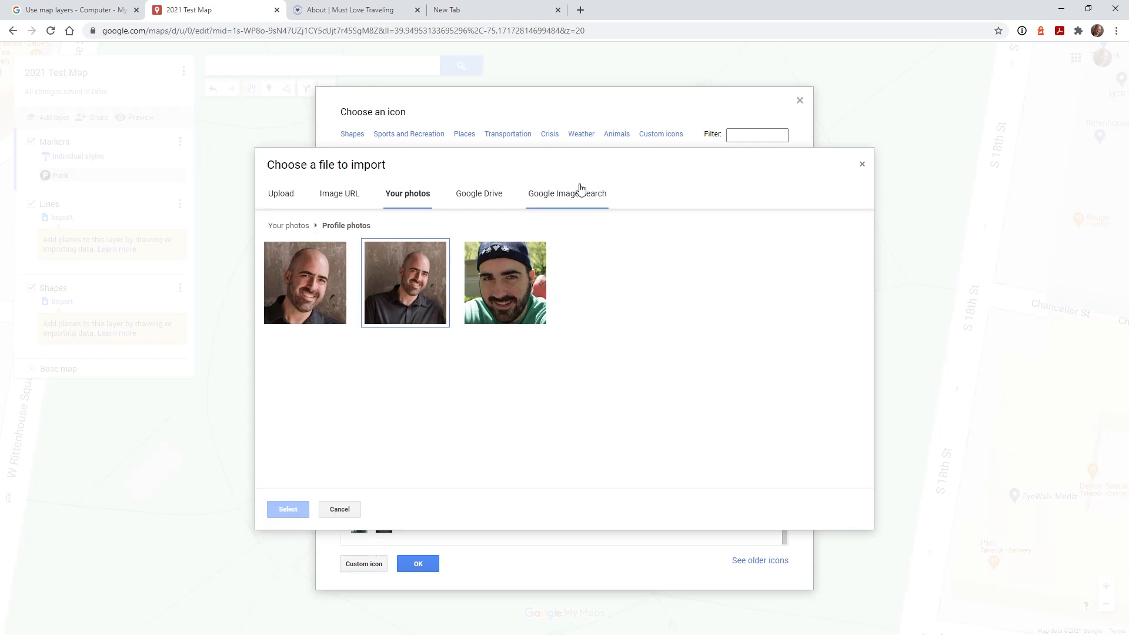
click(291, 202)
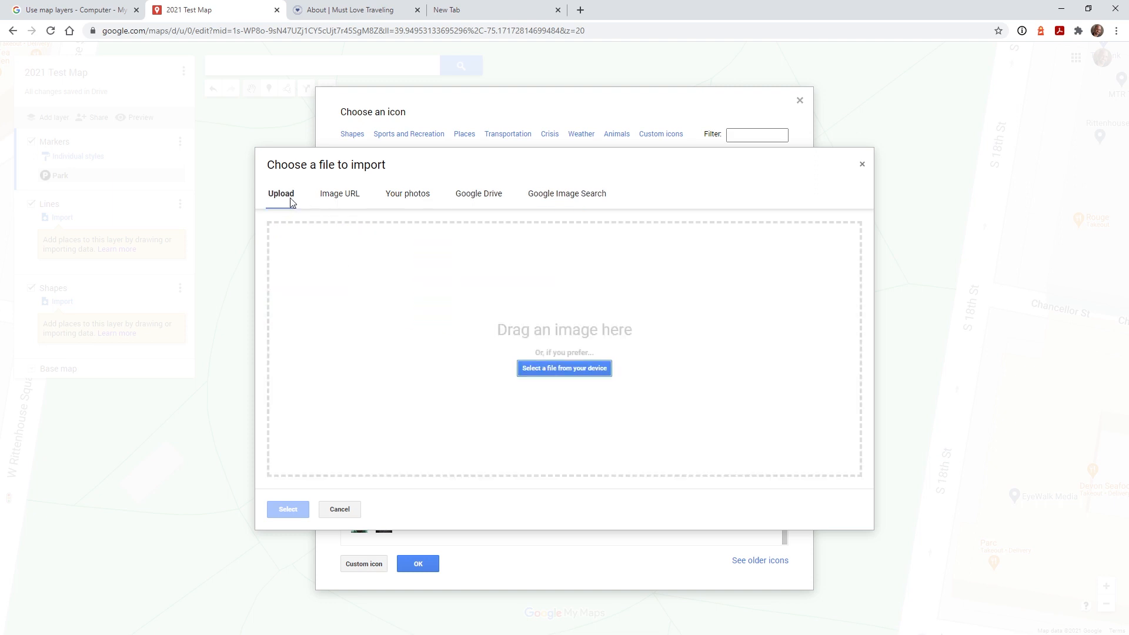
click(330, 202)
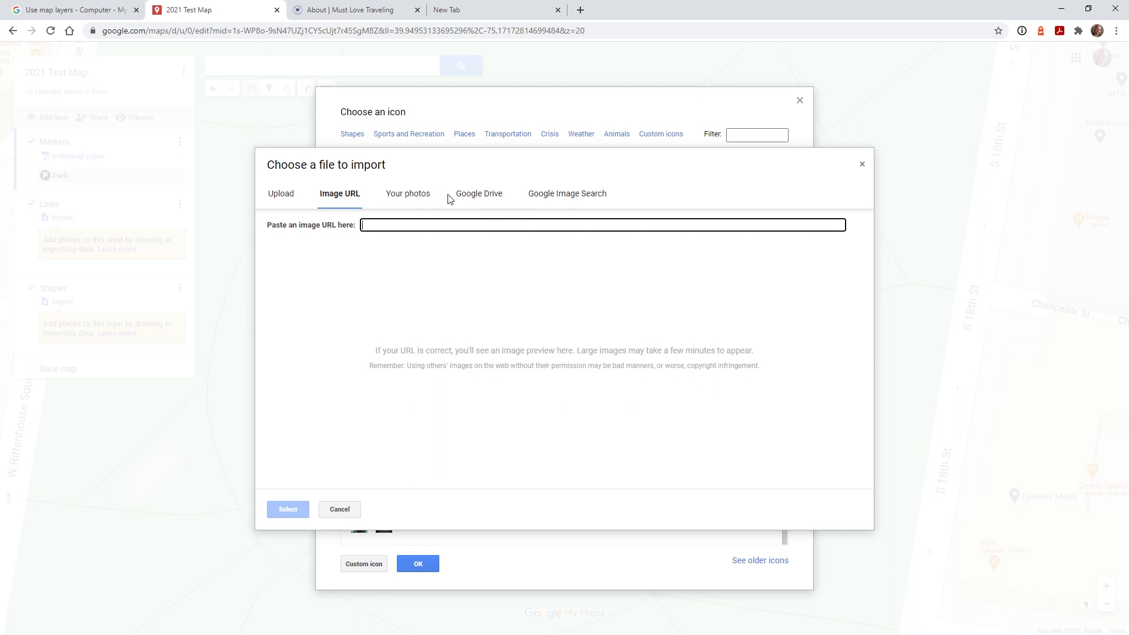
click(490, 201)
click(562, 197)
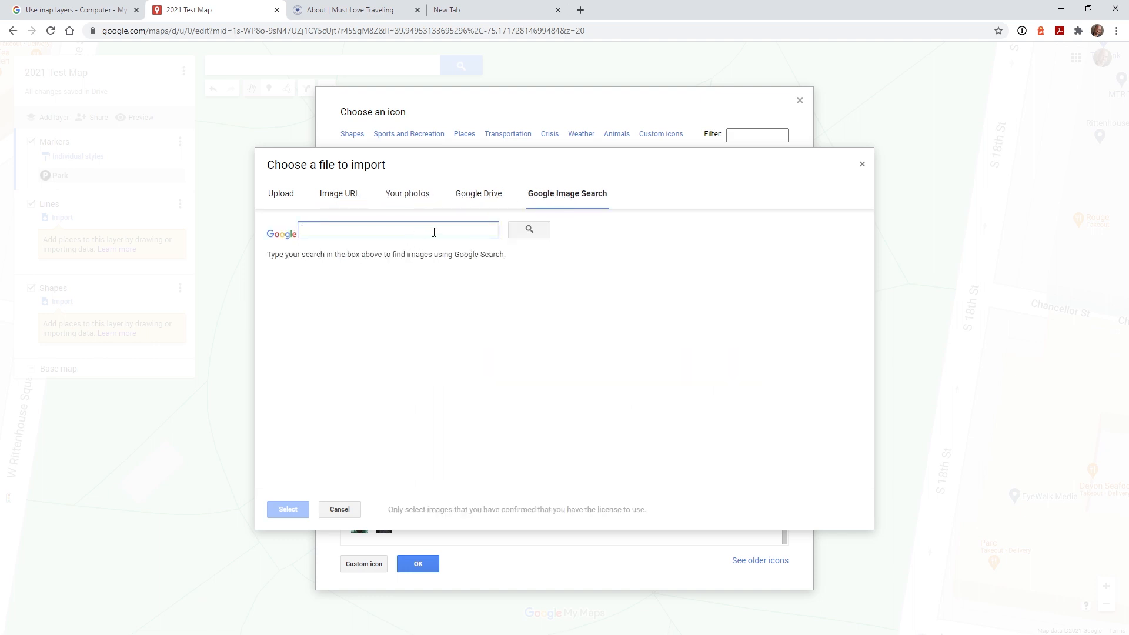
click(420, 200)
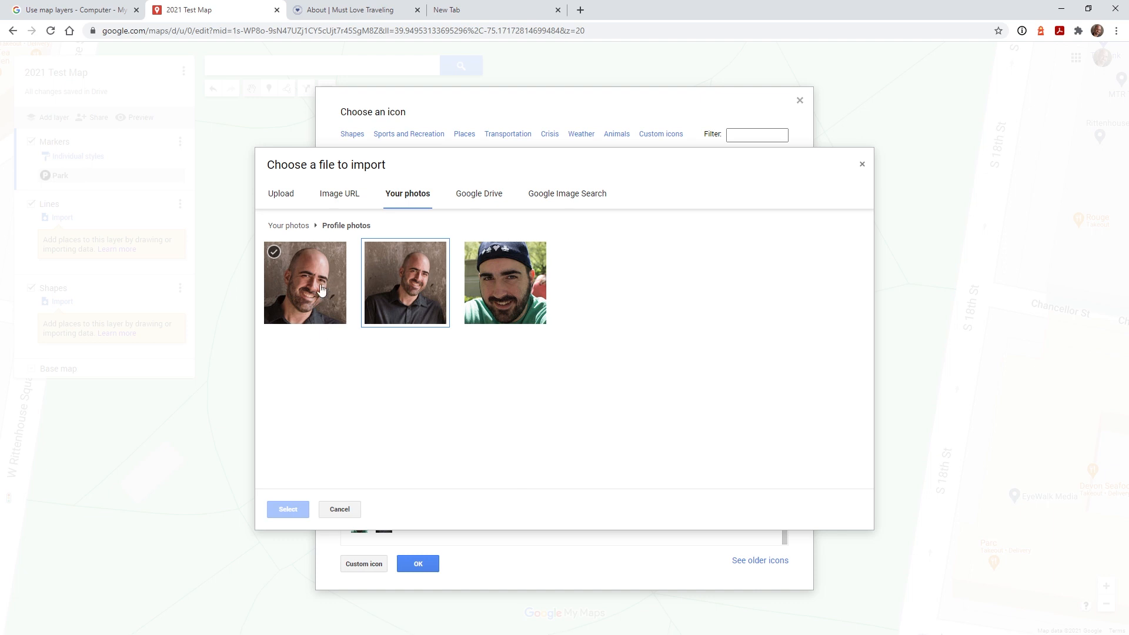
- Import the first profile photo as a custom icon and apply it to the Park marker
click(322, 317)
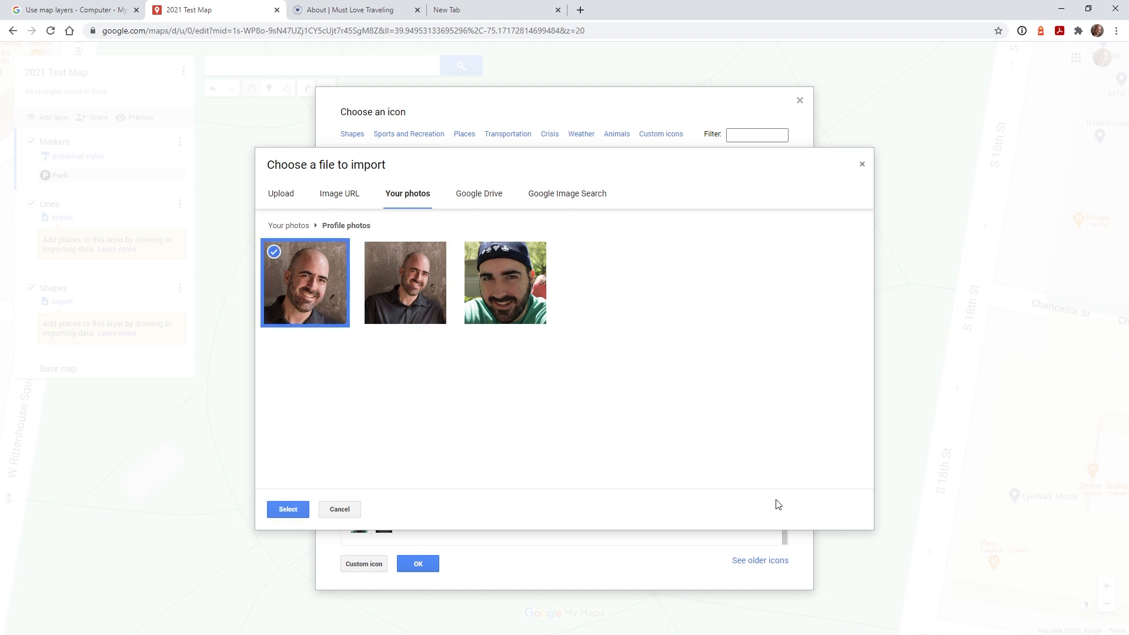
click(288, 509)
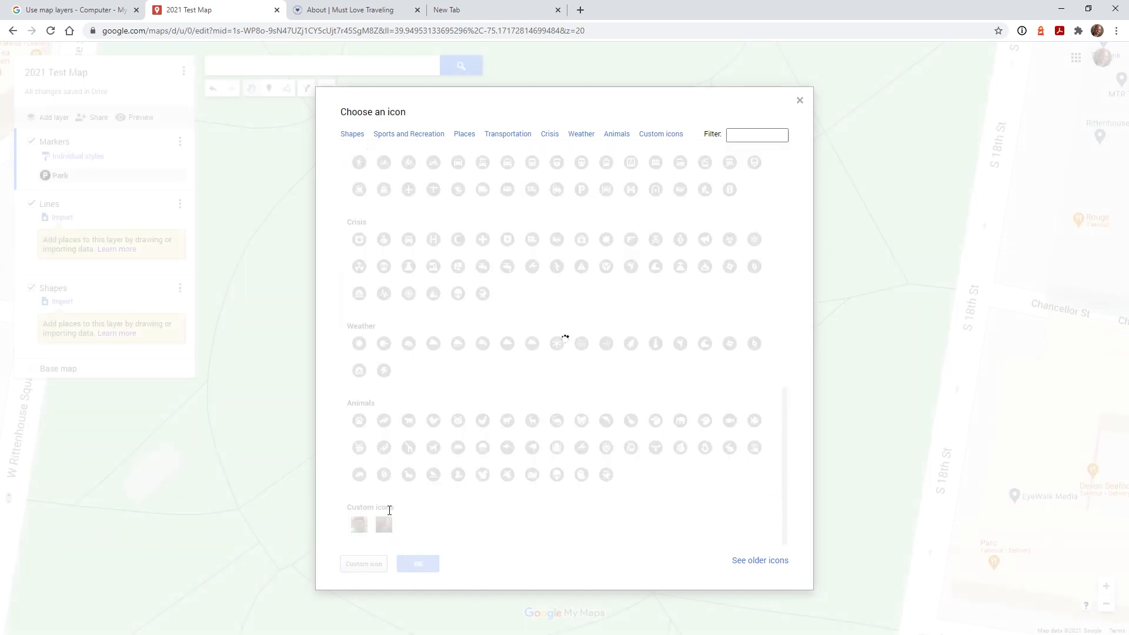
click(383, 525)
click(359, 525)
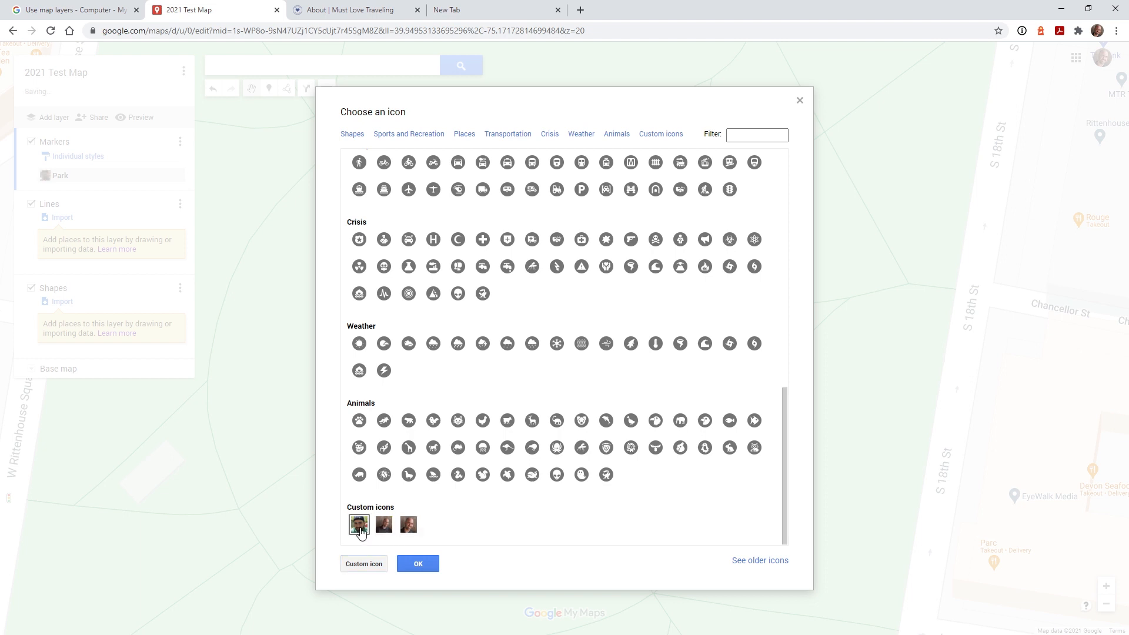
click(405, 526)
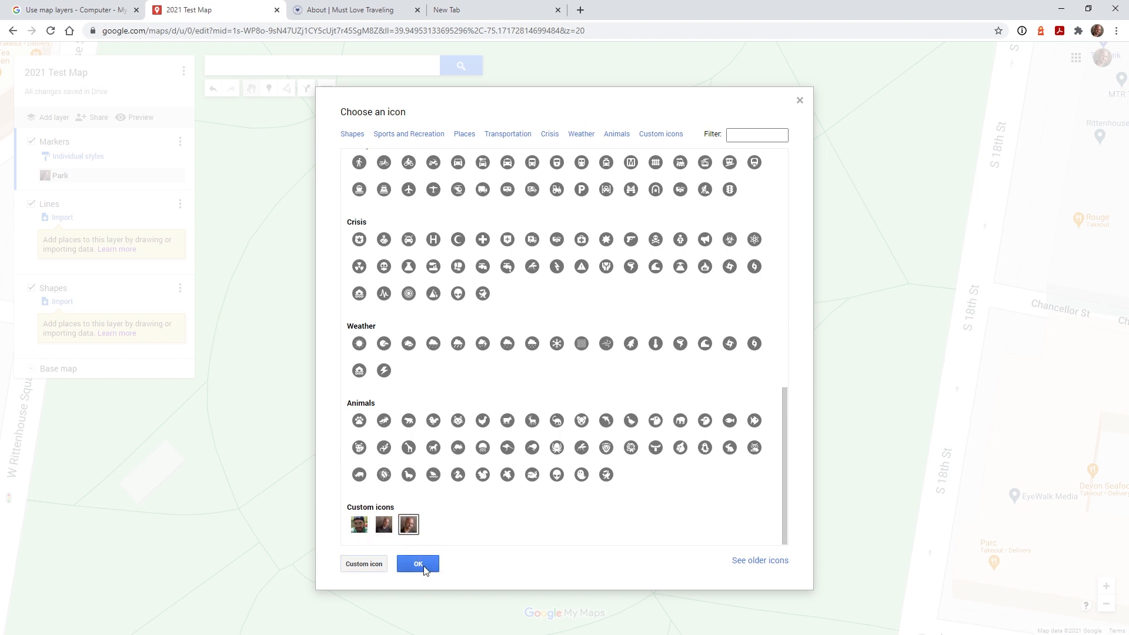
click(418, 564)
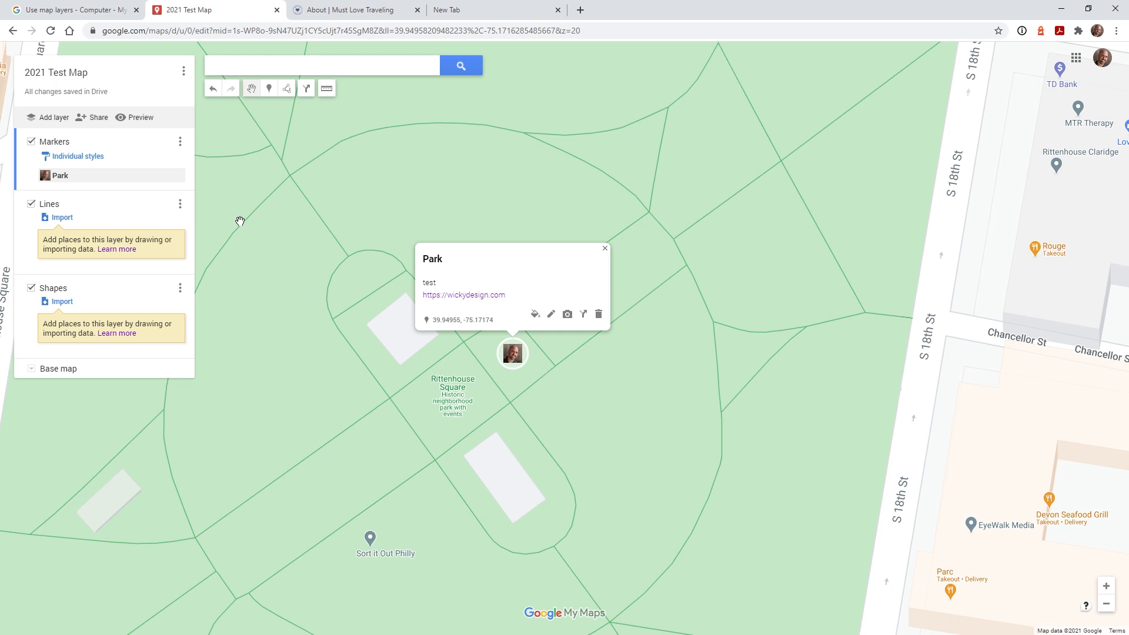
- Preview the map in view-only mode, check the Park marker's details and icon, and return to the map editor
click(144, 118)
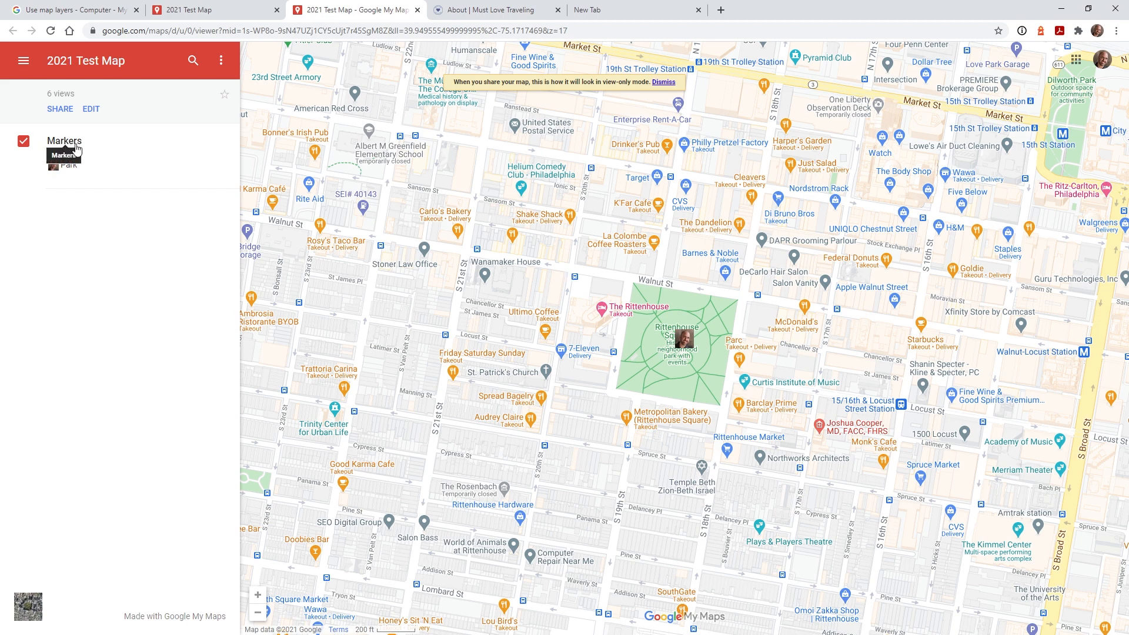
click(66, 170)
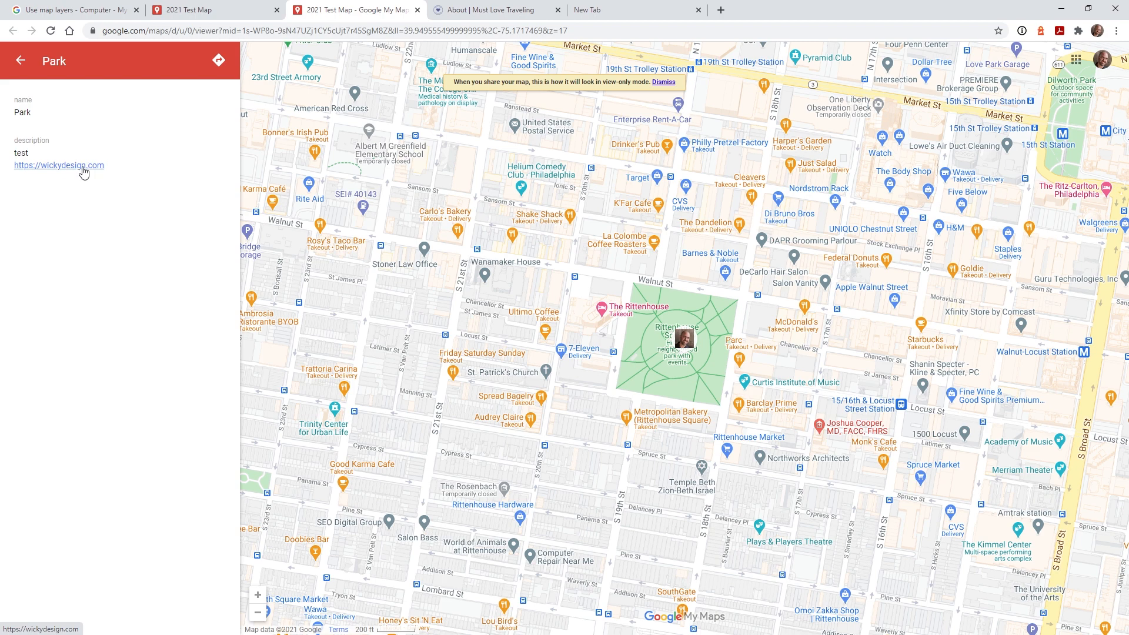
click(20, 60)
scroll(699, 361, up, 3)
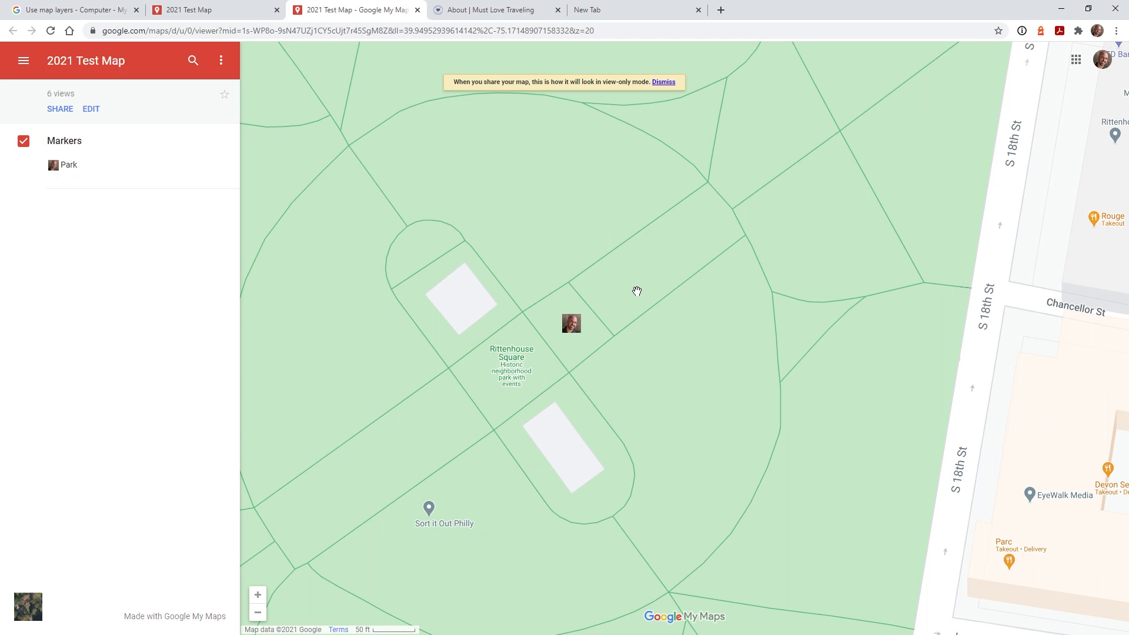
click(229, 11)
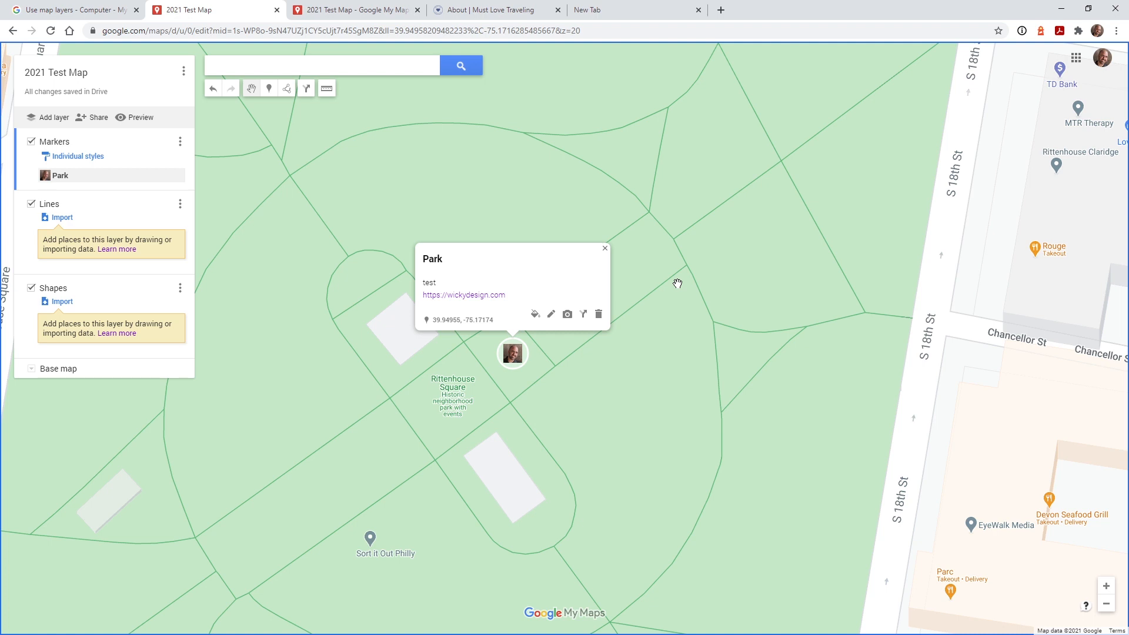
click(551, 315)
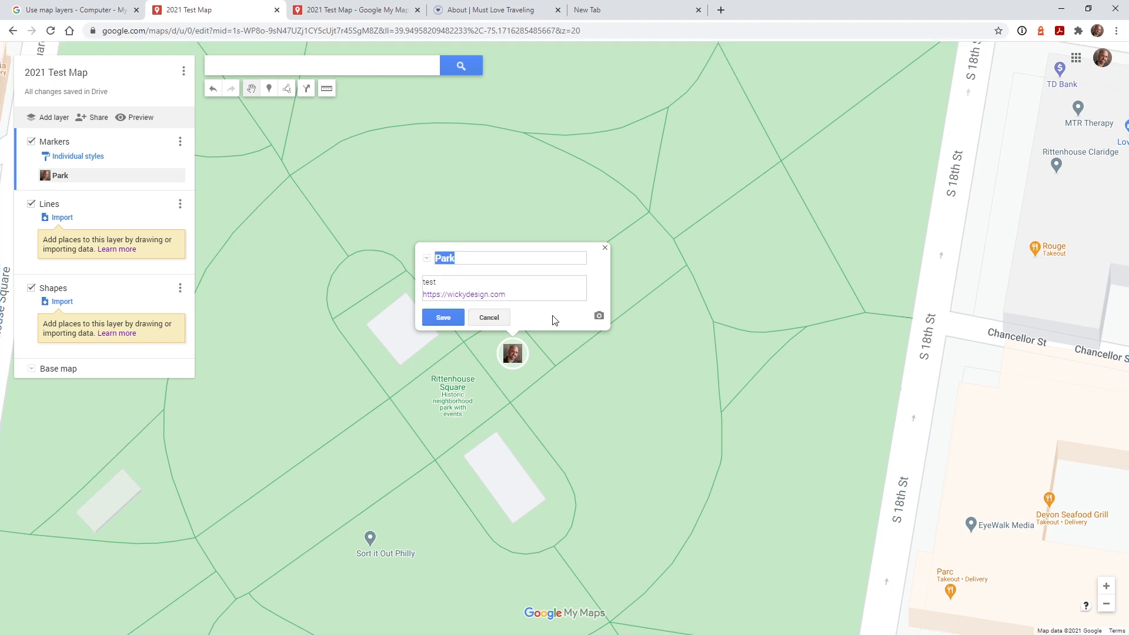
click(456, 258)
click(490, 318)
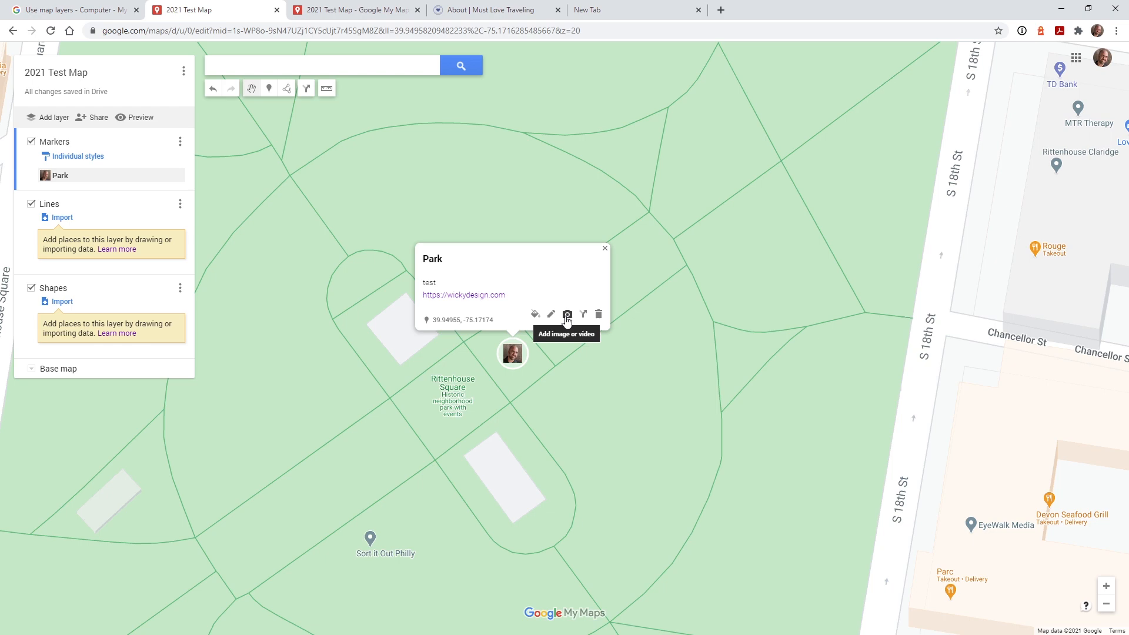
- Check the San Diego marker's photo on the travel site's map, return to the map editor and close the preview
click(359, 9)
click(473, 6)
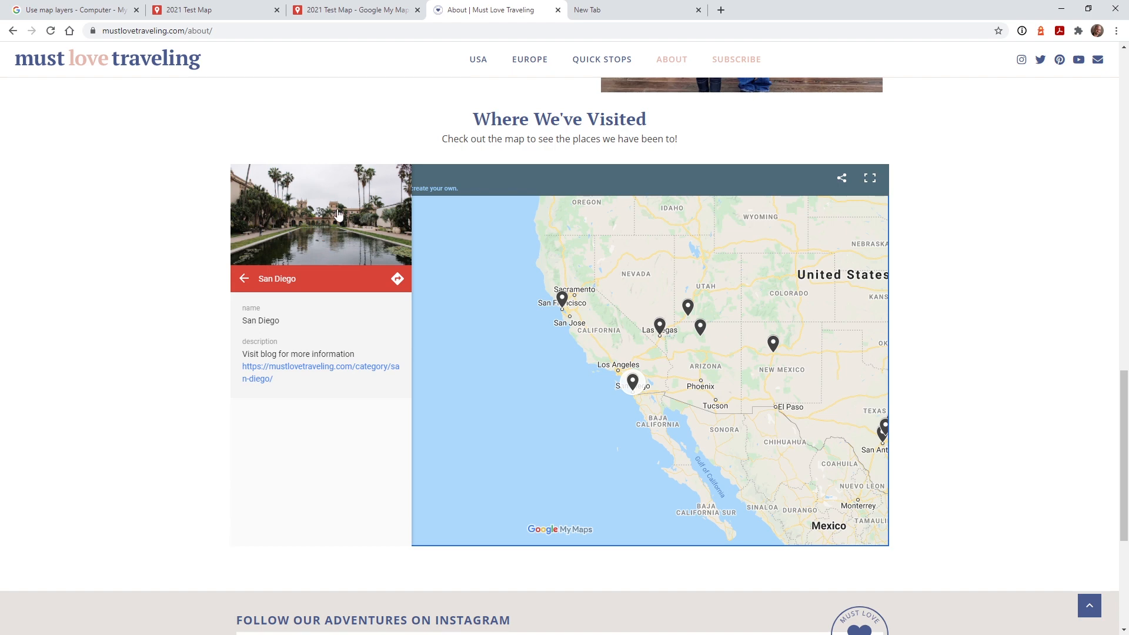
click(237, 13)
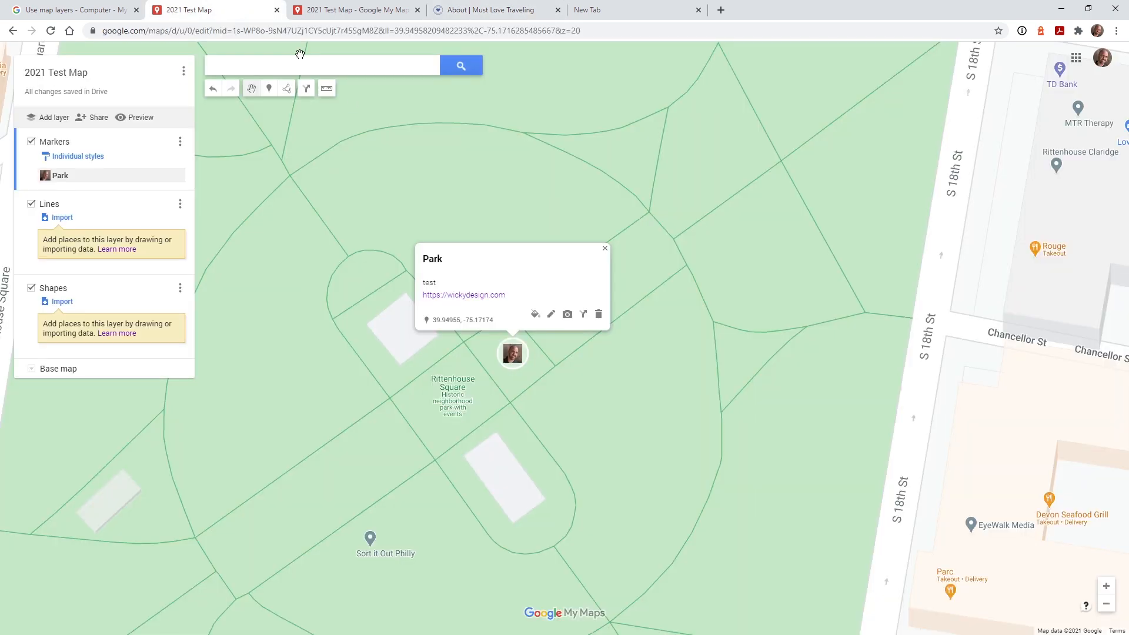
click(417, 10)
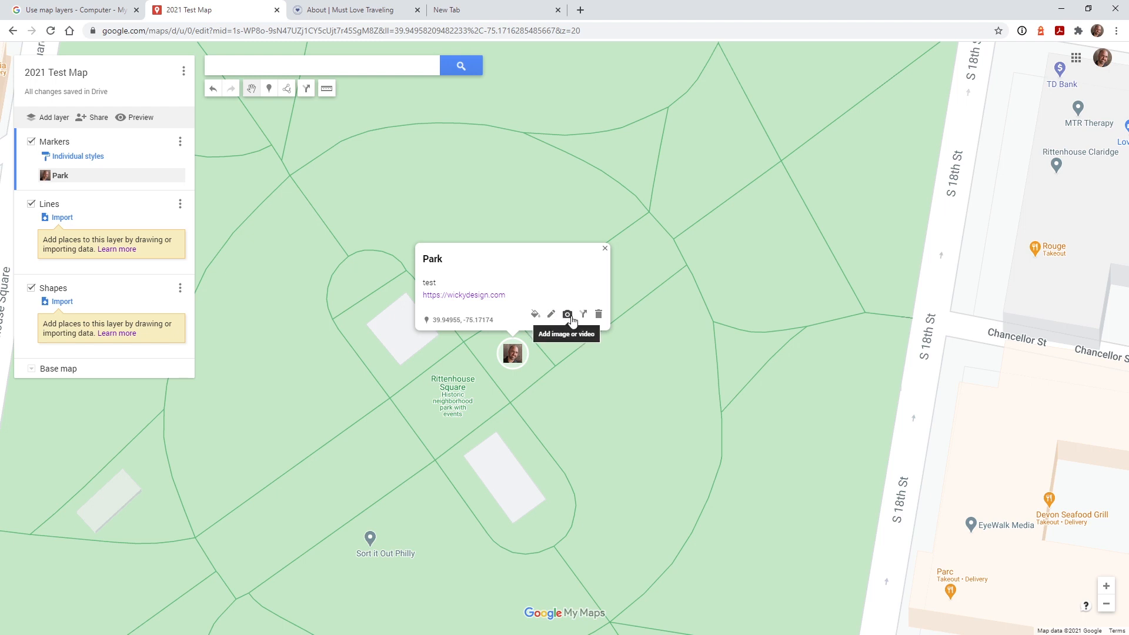
- Upload 39736918-iceland-wallpapers.jpg from the Backgrounds folder as the Park marker's image and save the marker
click(568, 316)
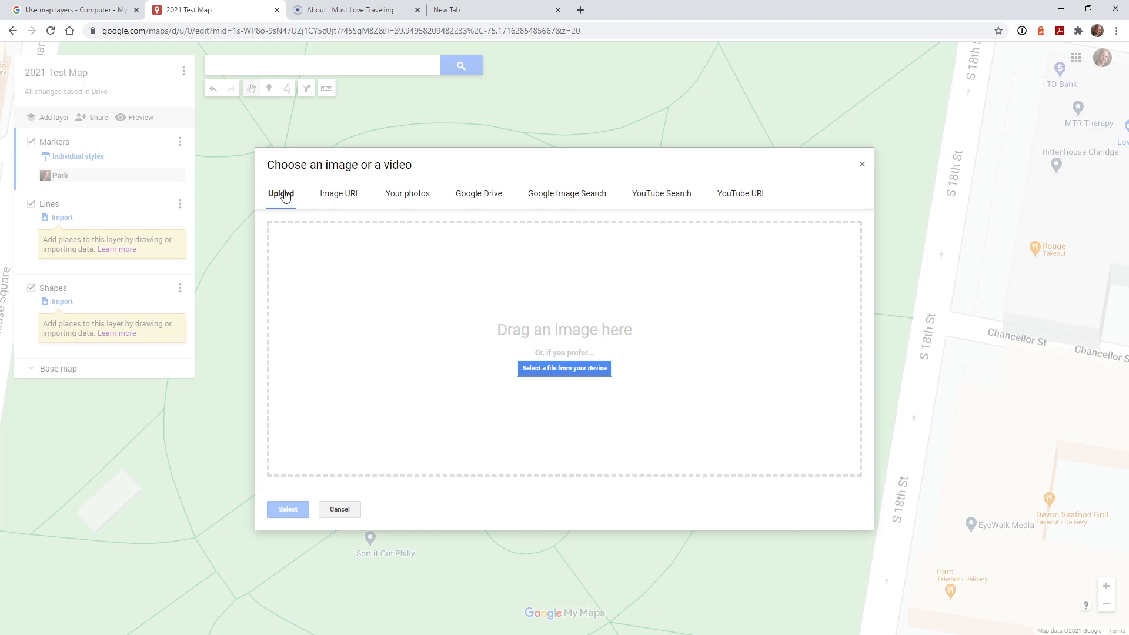
click(561, 369)
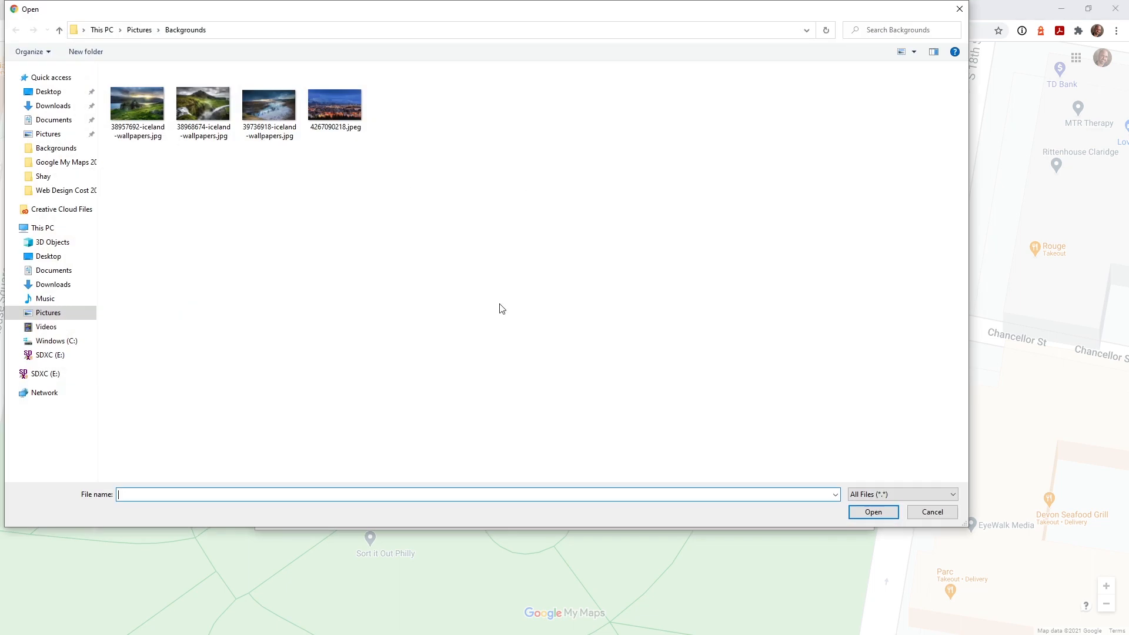
click(270, 106)
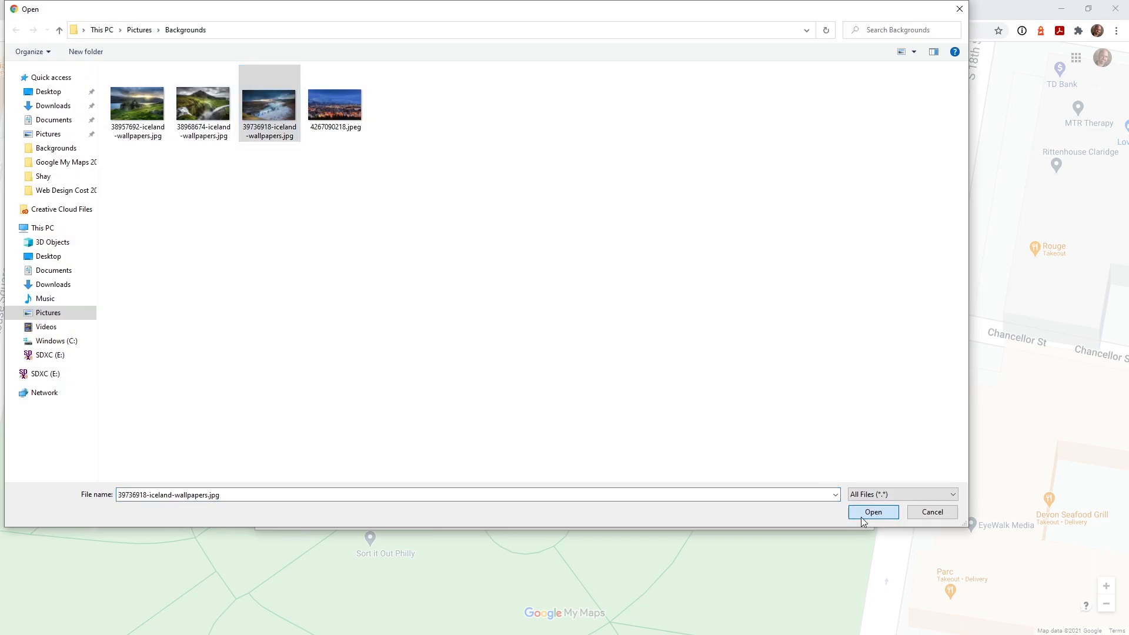
click(858, 516)
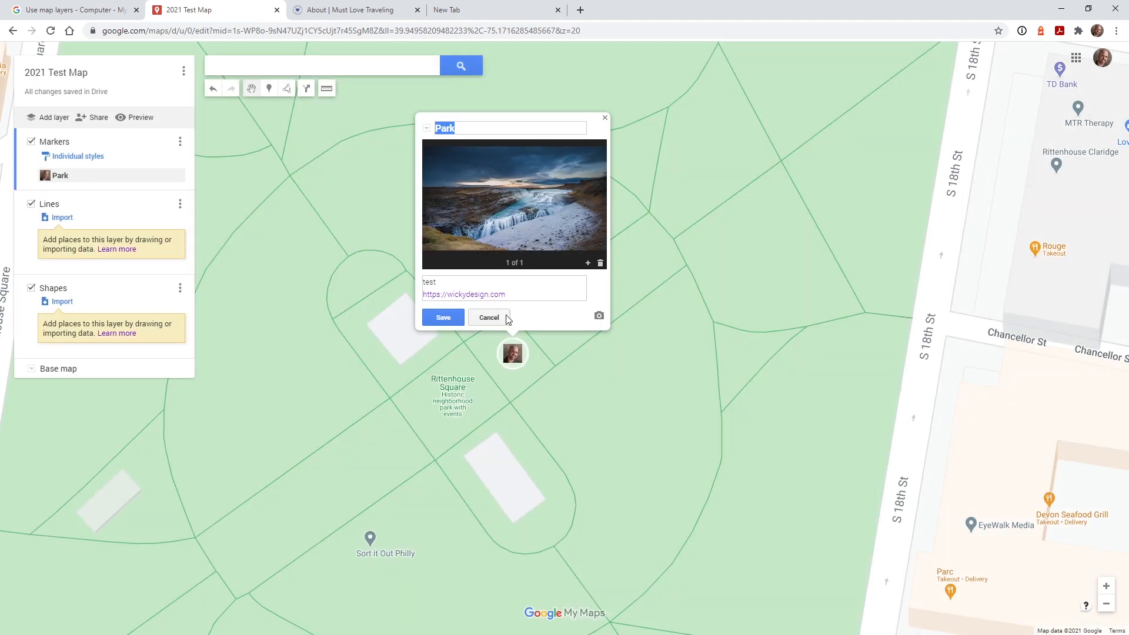
click(444, 318)
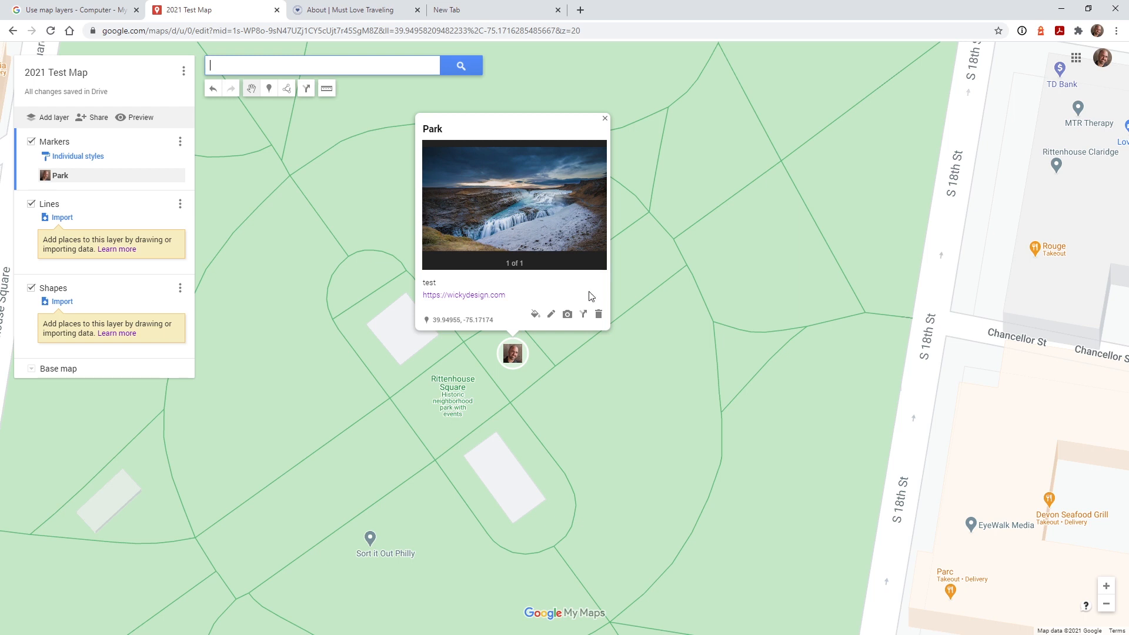
- Search YouTube for "wicky design" and add the video "How Much Does A Website Cost in 2021?" to the Park marker
click(568, 315)
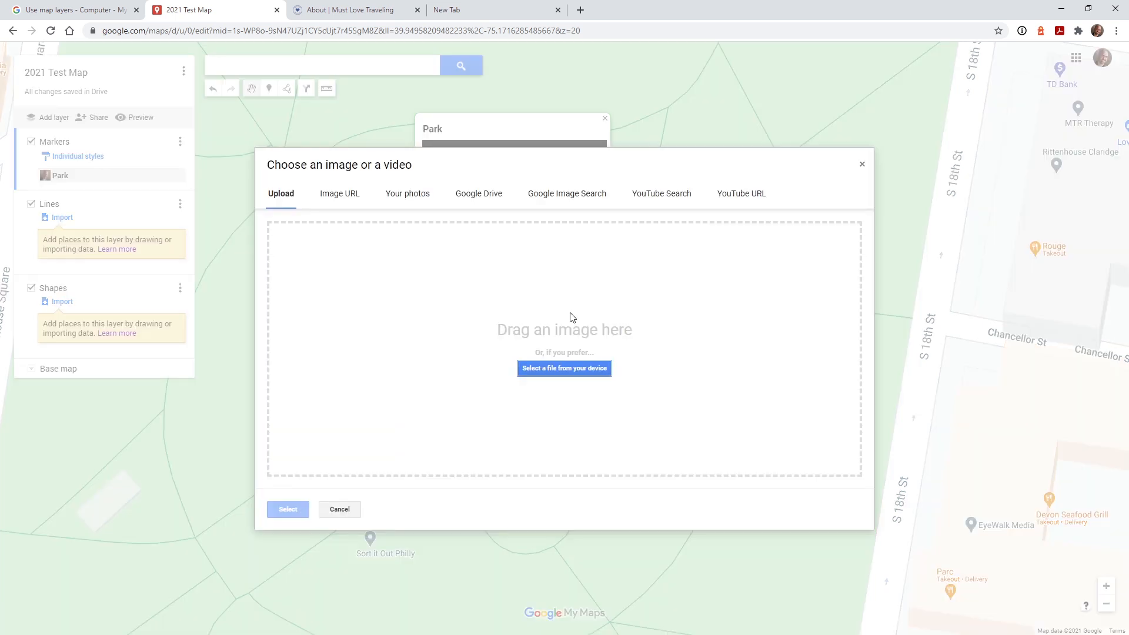
click(654, 200)
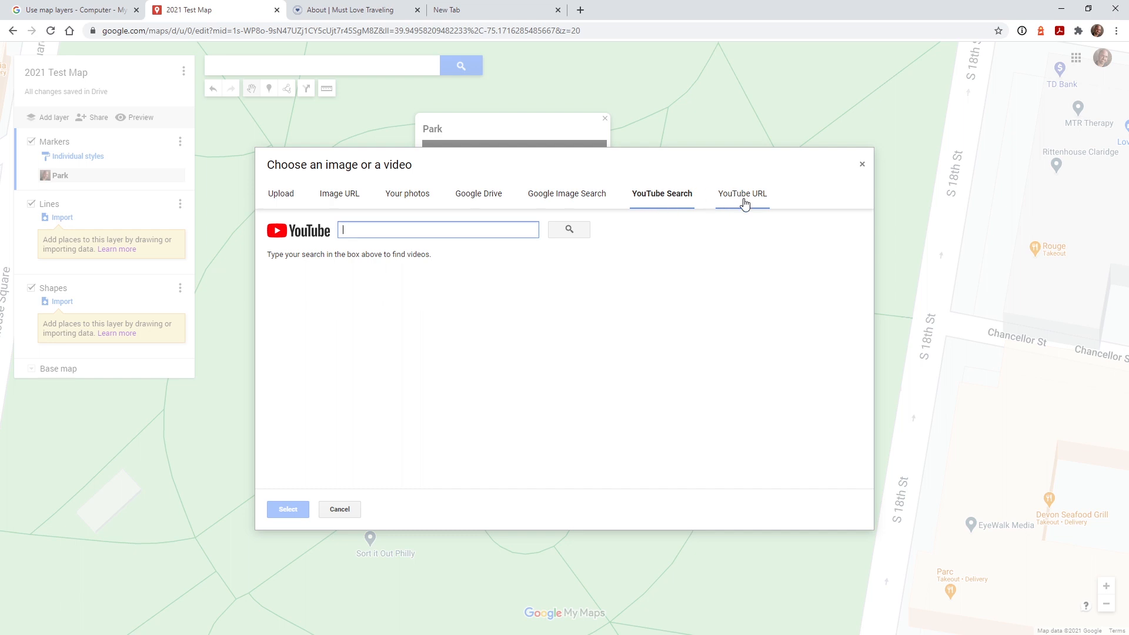
click(744, 203)
click(662, 197)
text(wicky design)
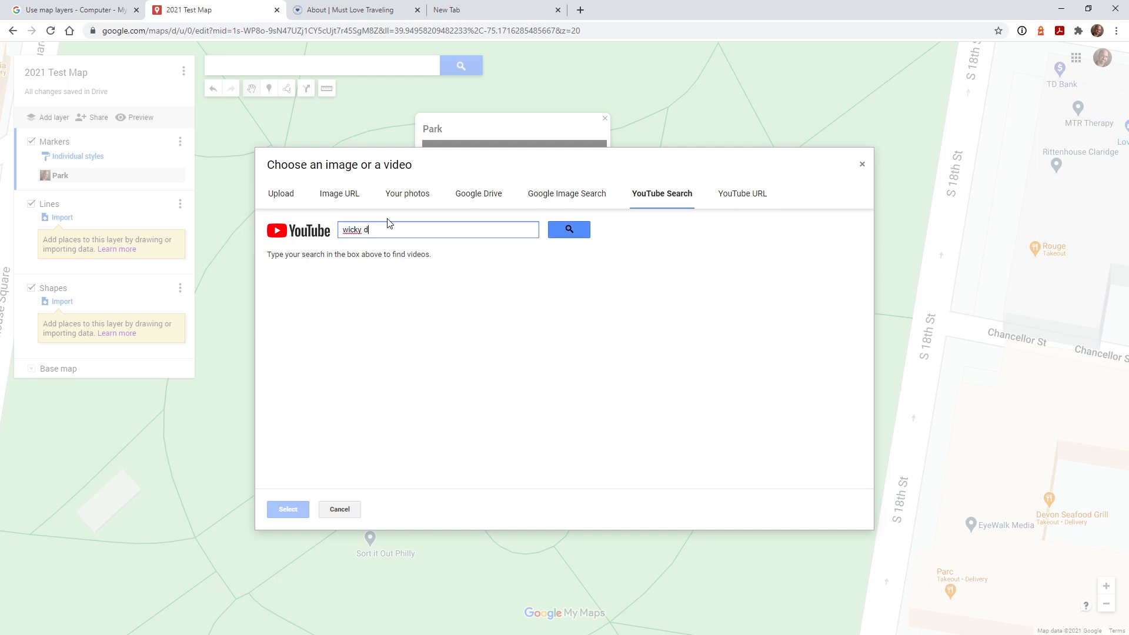
click(568, 230)
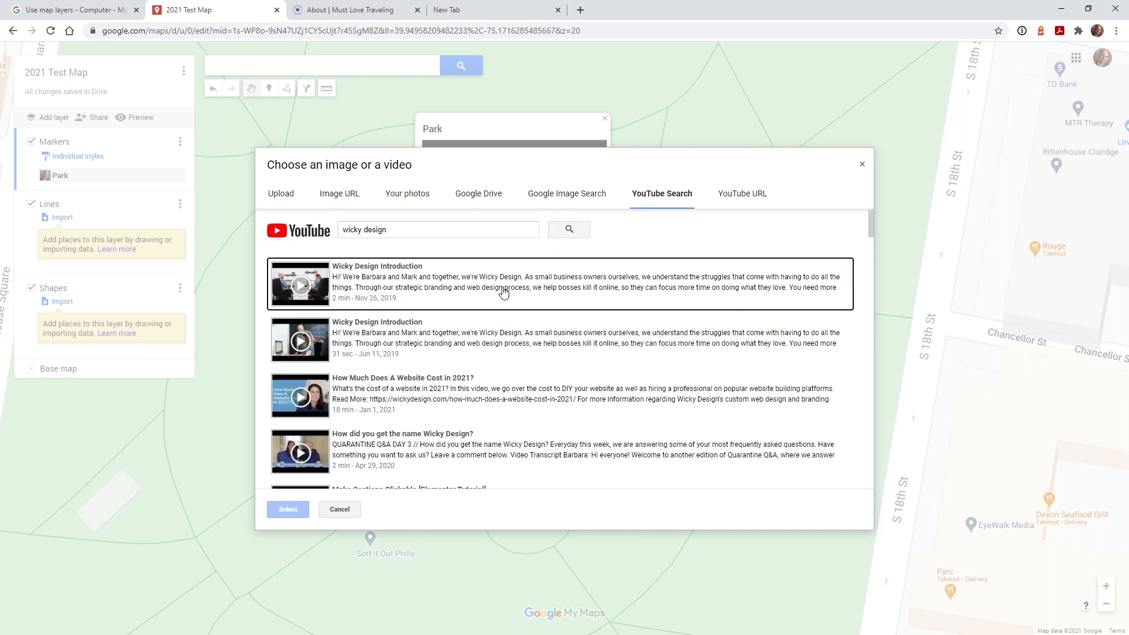
click(494, 394)
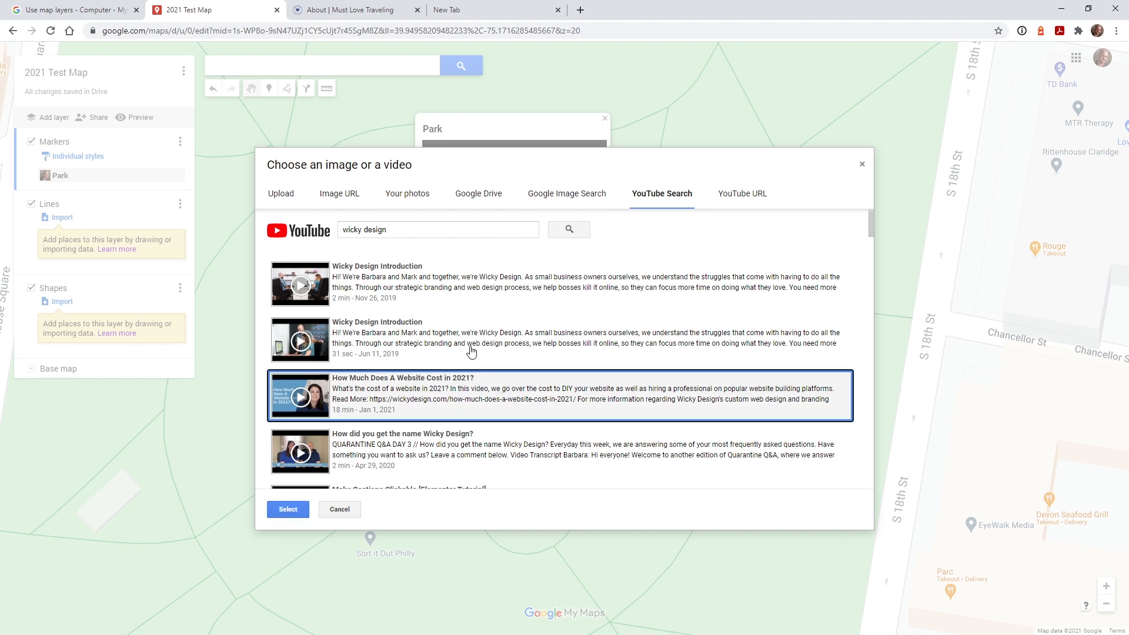
scroll(424, 358, down, 4)
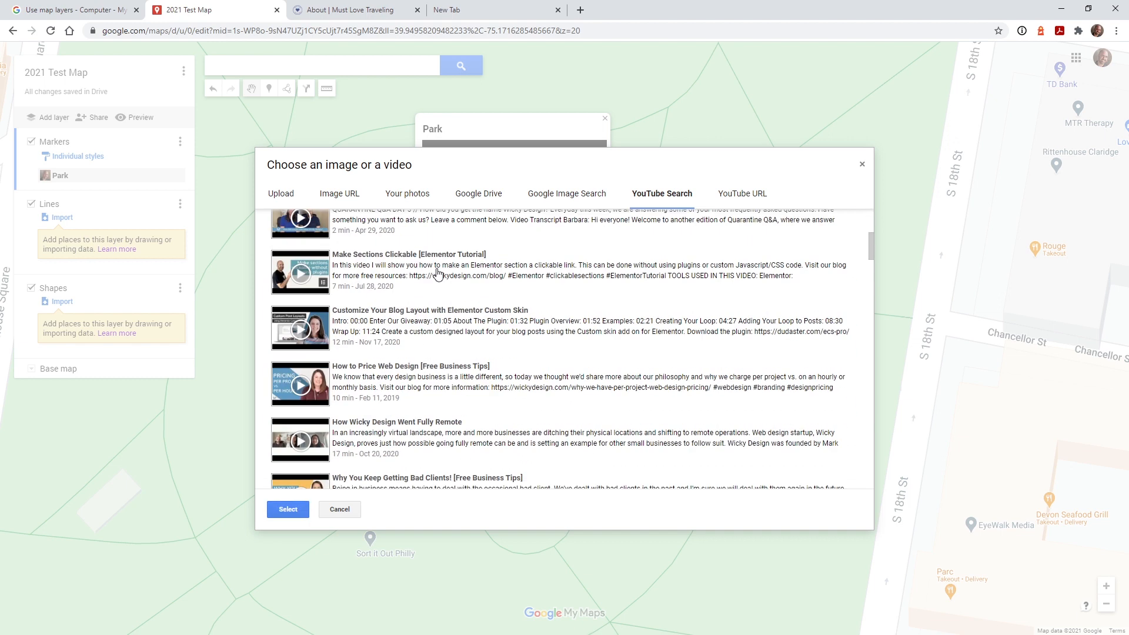
click(288, 510)
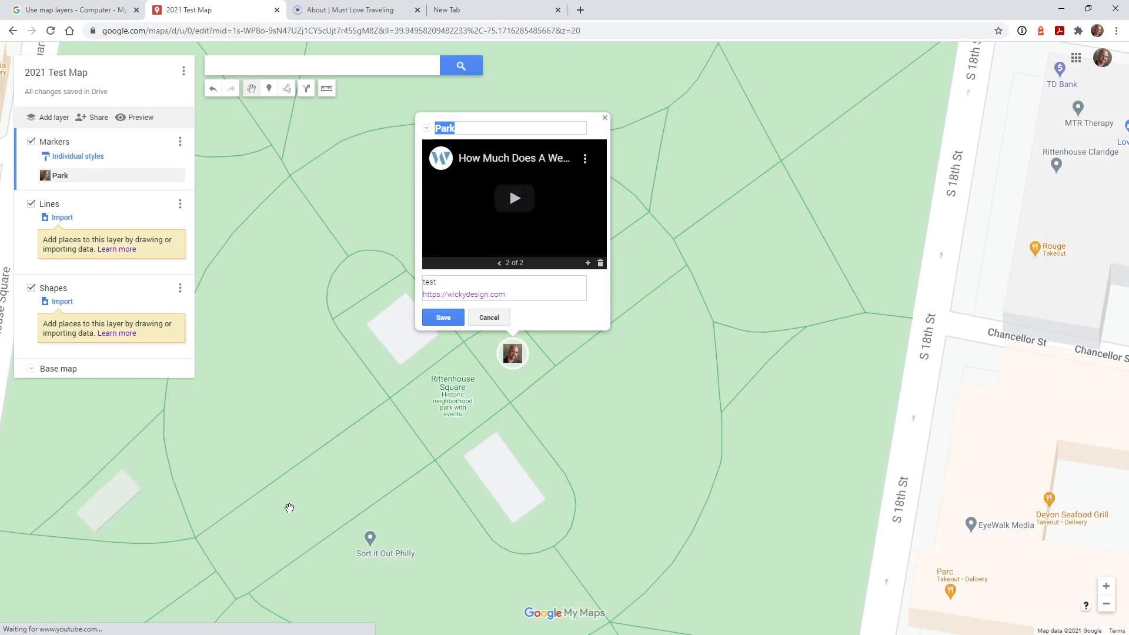
- Flip between the Park marker's photo and video, and save the marker with the photo in view
click(500, 264)
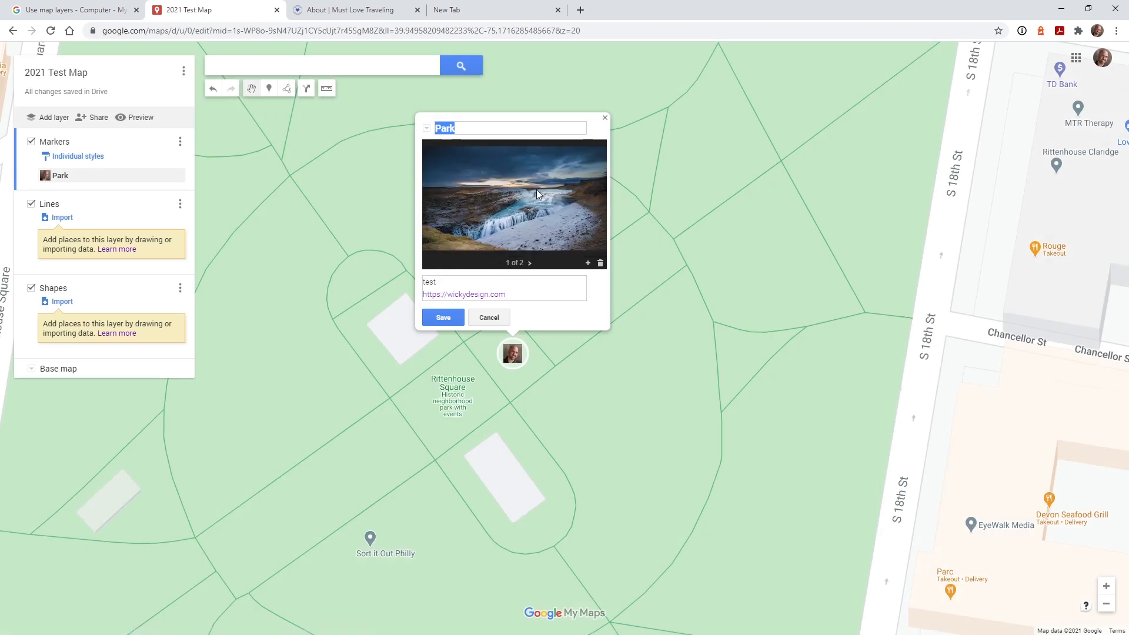
click(530, 263)
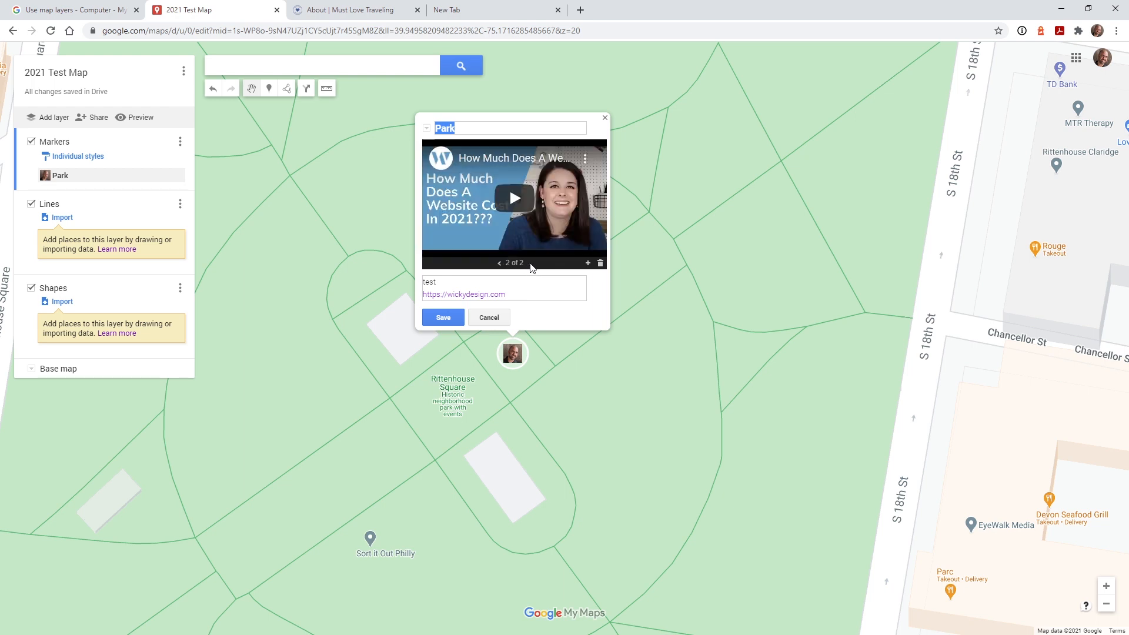
click(499, 263)
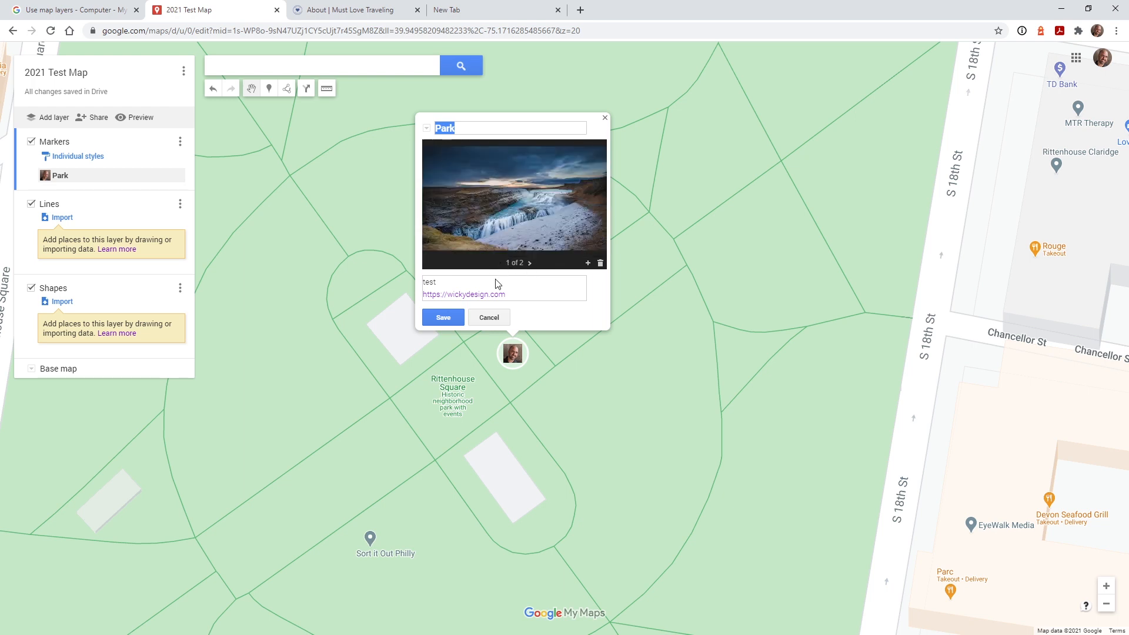
click(451, 319)
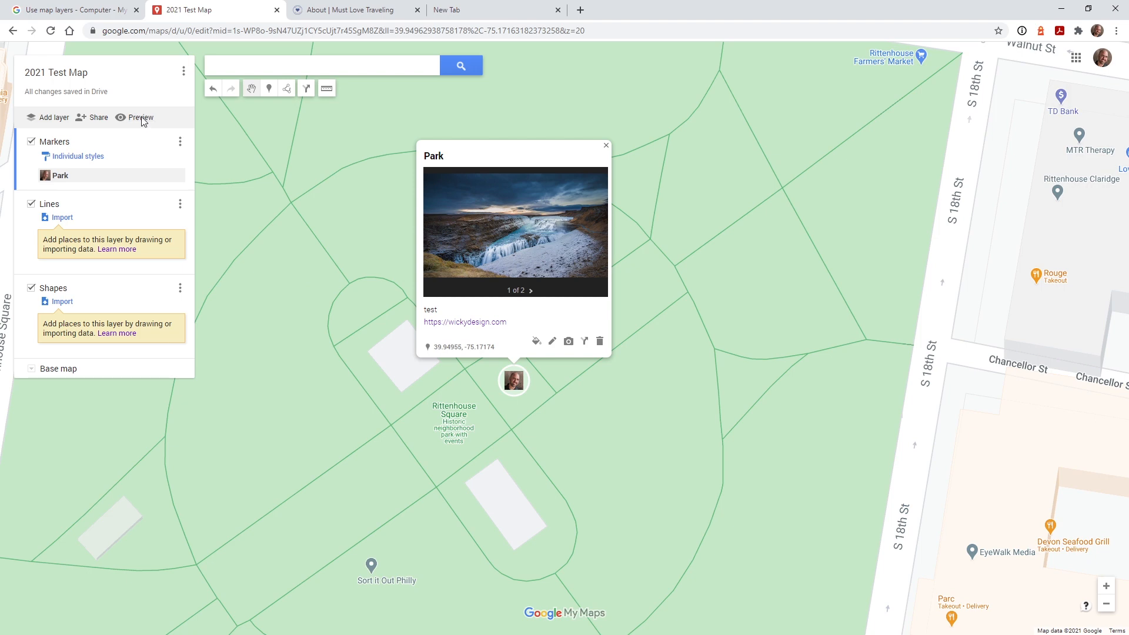
- Preview the map, view the Park marker's photo and video full size, and open its wickydesign.com link
click(141, 116)
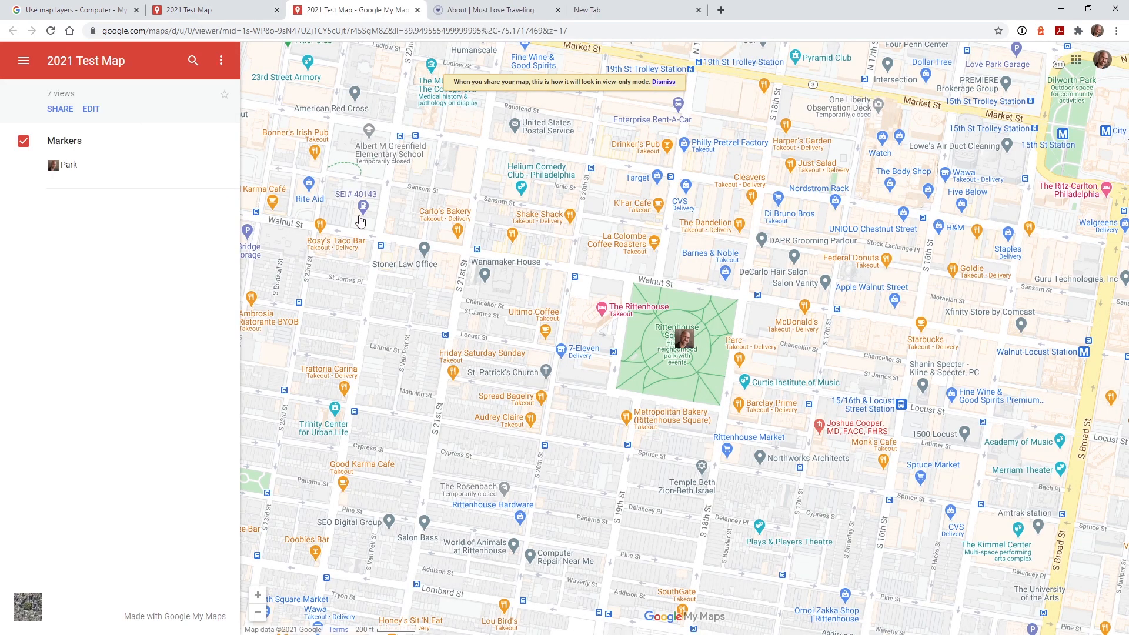
click(683, 340)
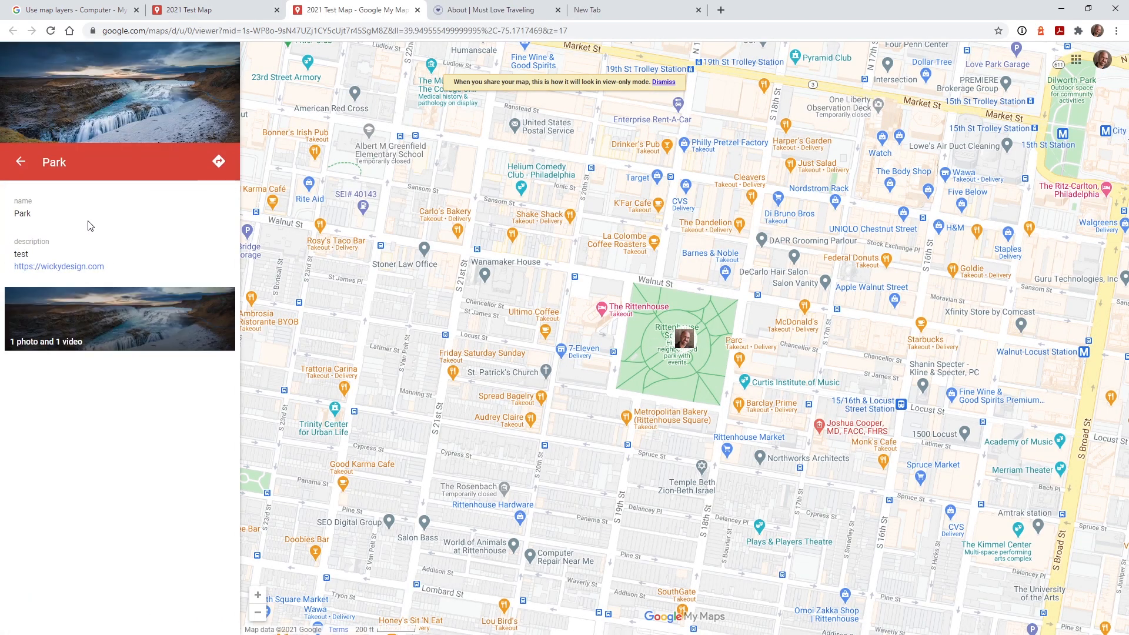
click(122, 103)
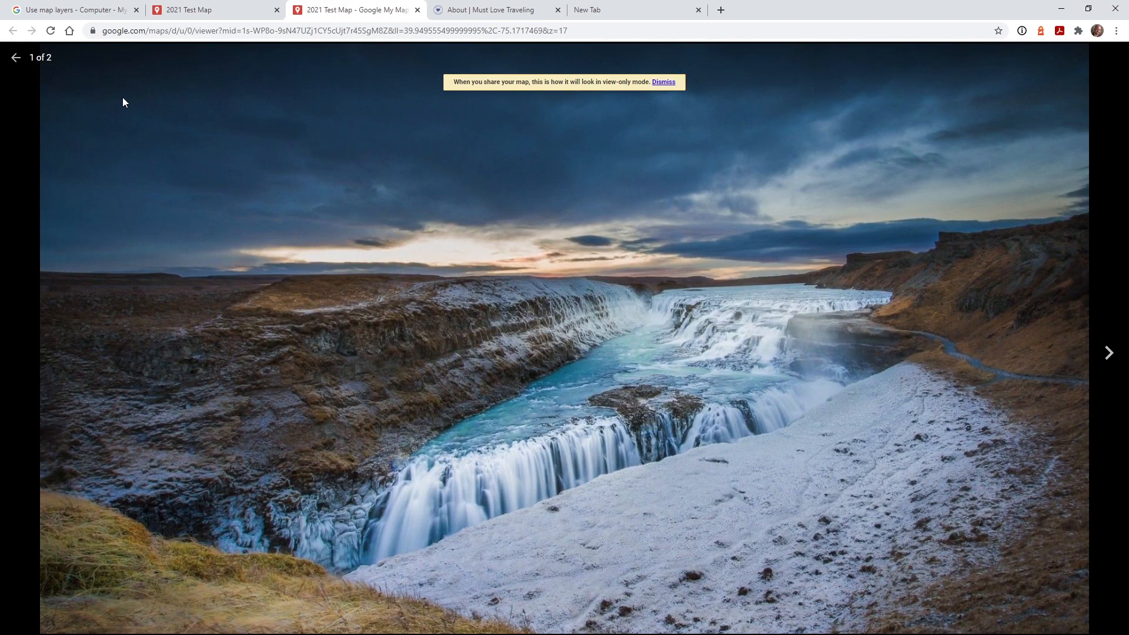
click(1109, 353)
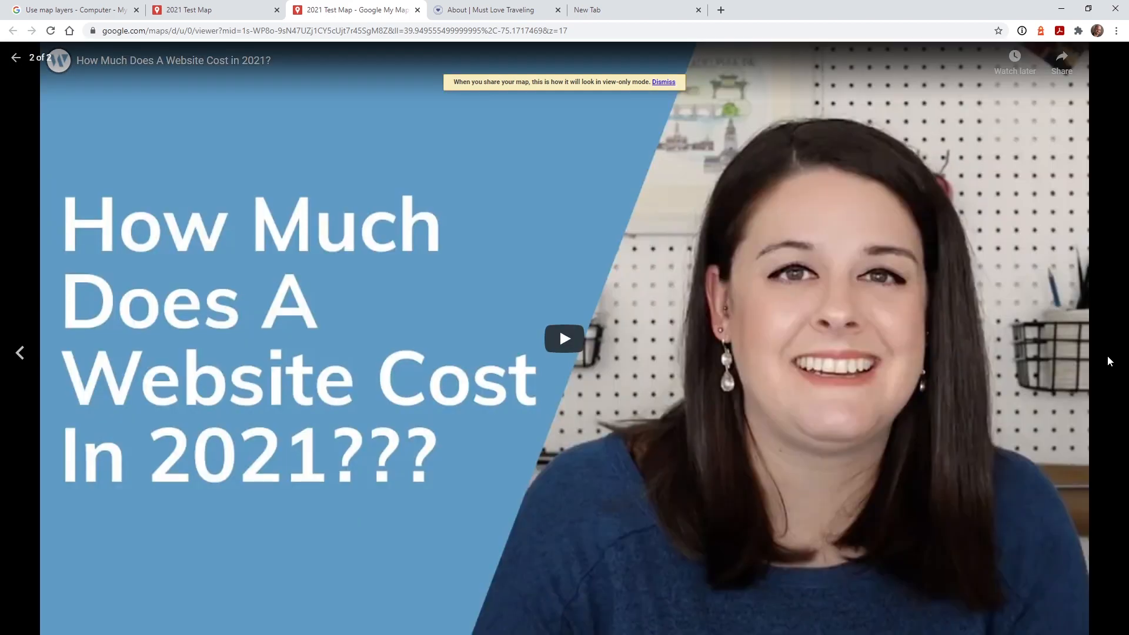
click(20, 353)
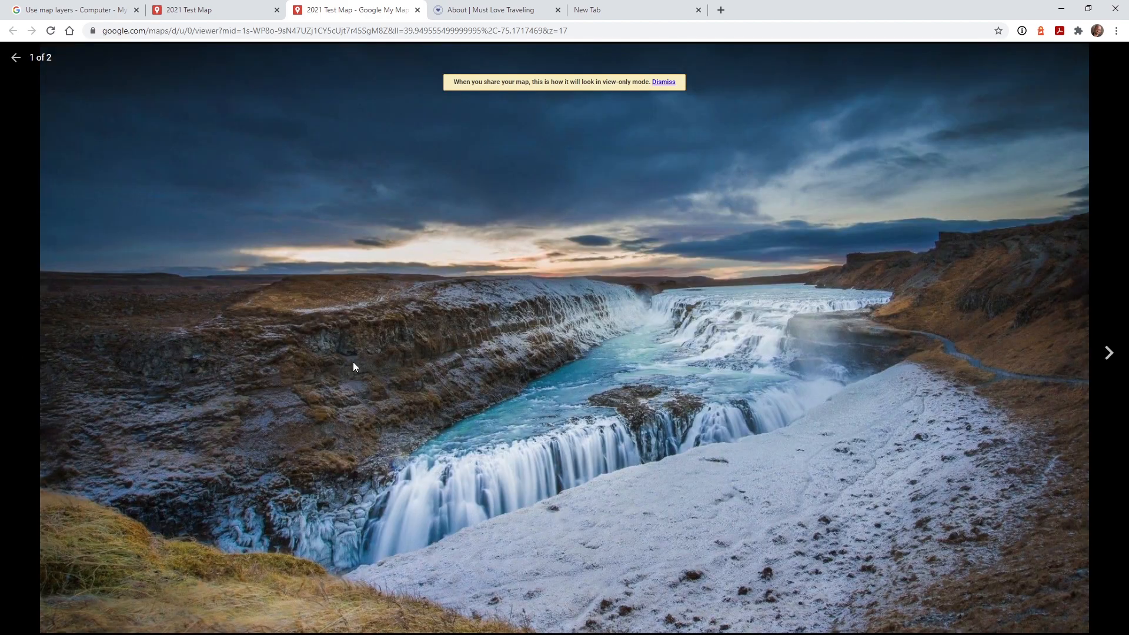
click(1103, 346)
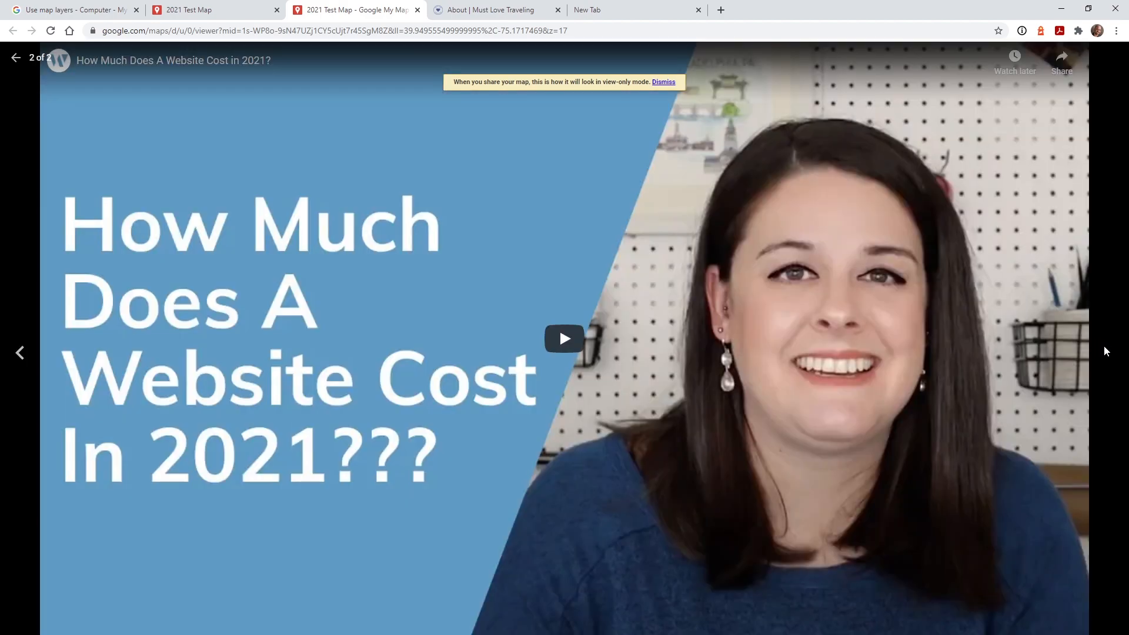
click(18, 63)
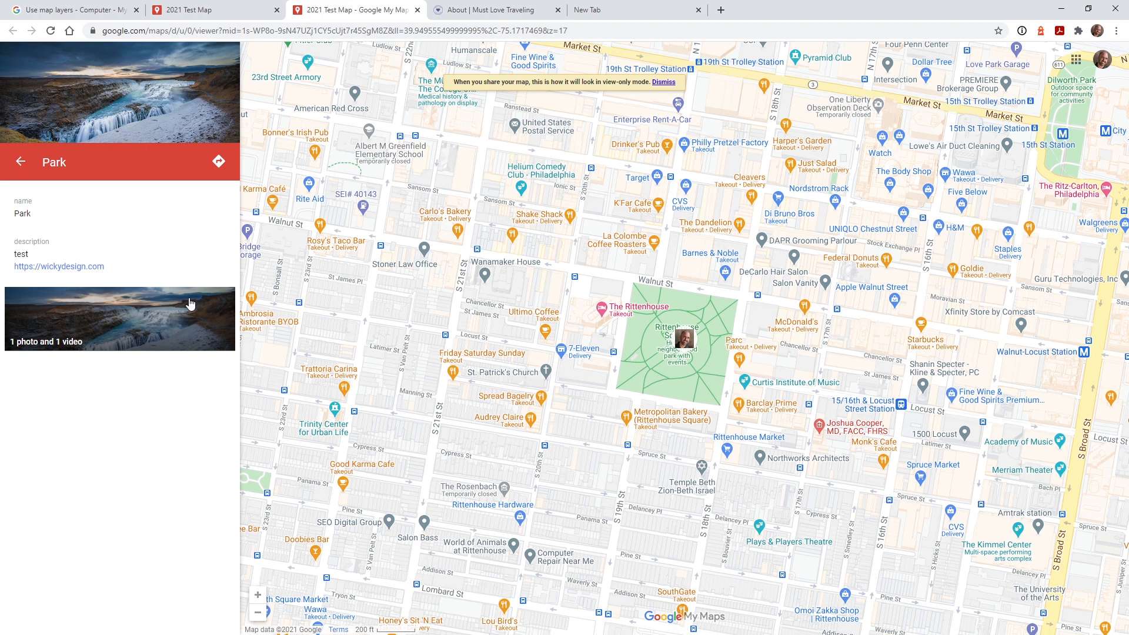
click(20, 267)
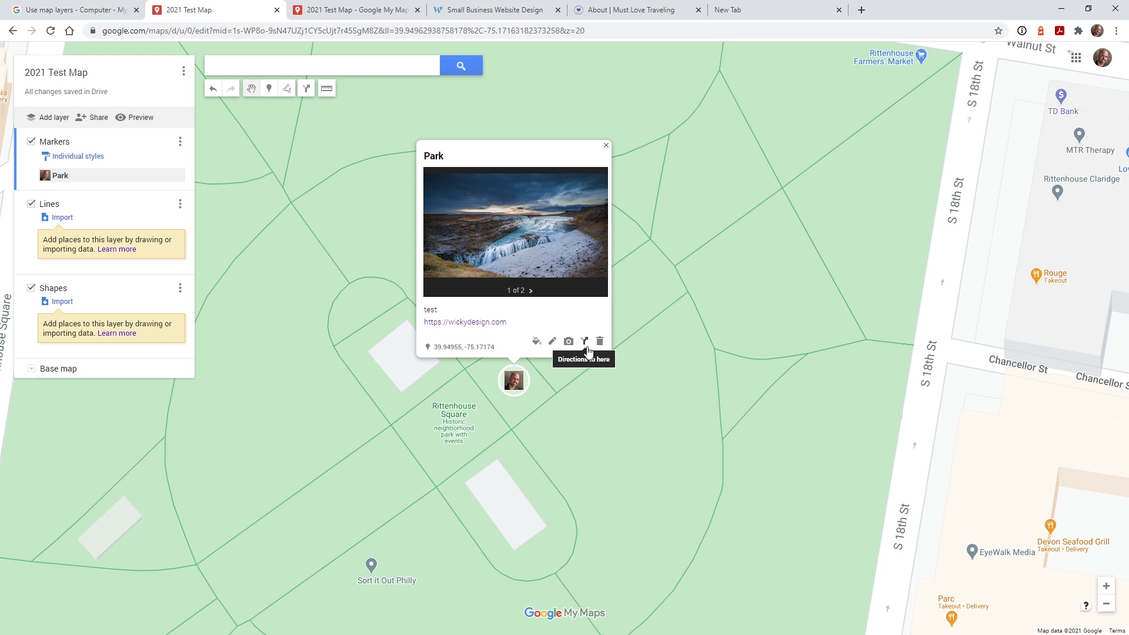
- Start driving directions to the Park marker and delete the untitled directions layer
click(584, 341)
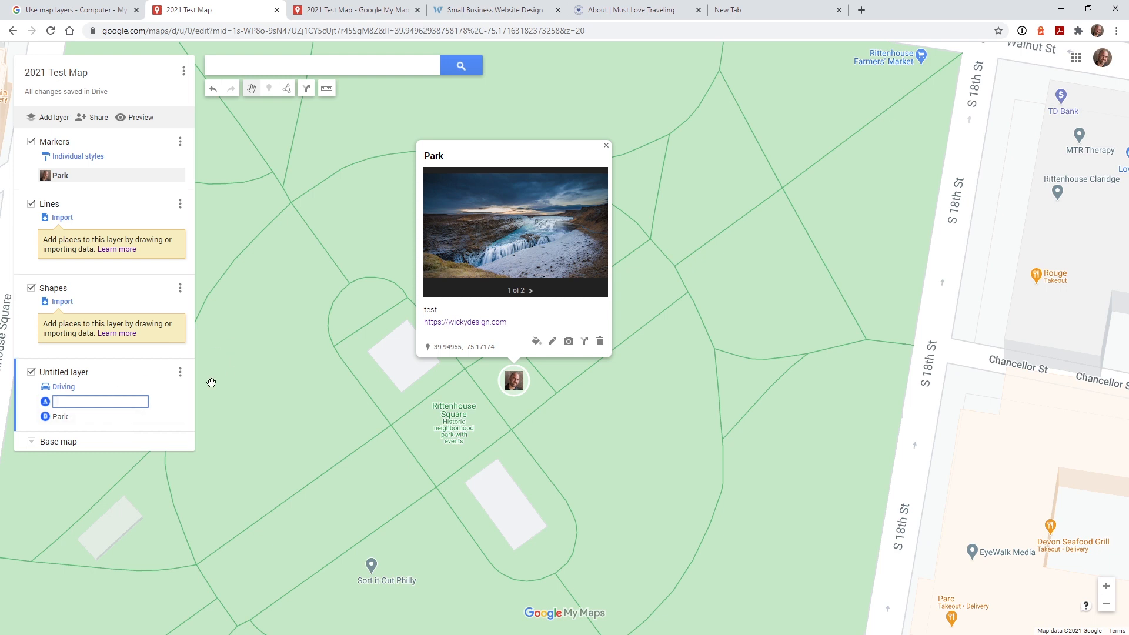
click(181, 374)
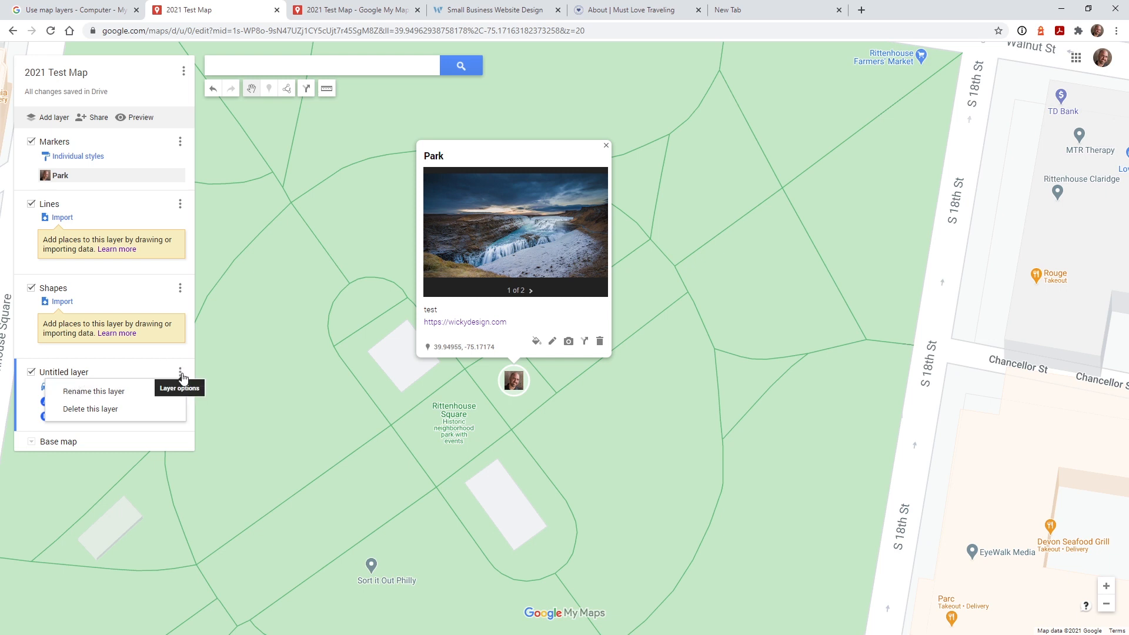
click(111, 412)
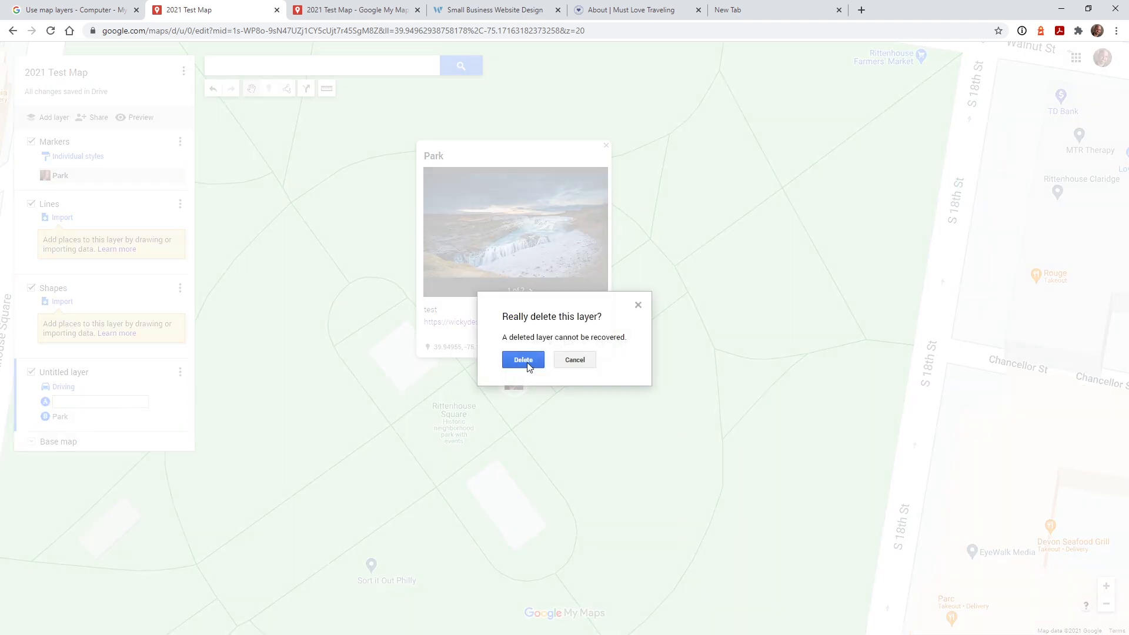
click(523, 359)
- Draw a three-segment line about 0.28 mi long in the Lines layer, along Walnut St and the park's west and south edges, with description "test"
scroll(575, 370, down, 4)
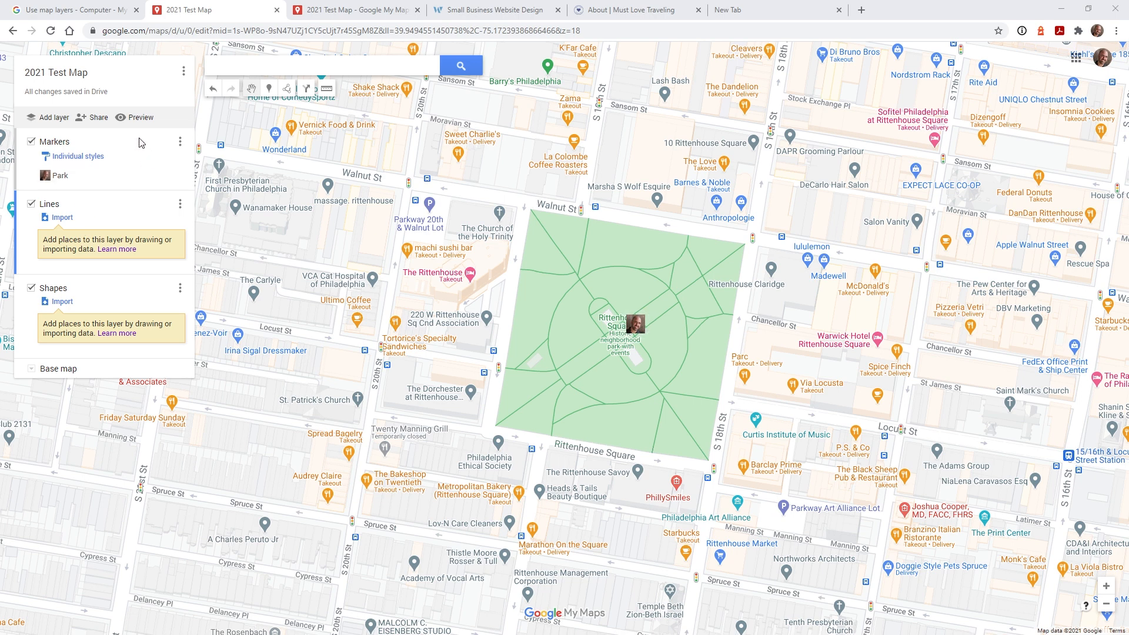
click(120, 207)
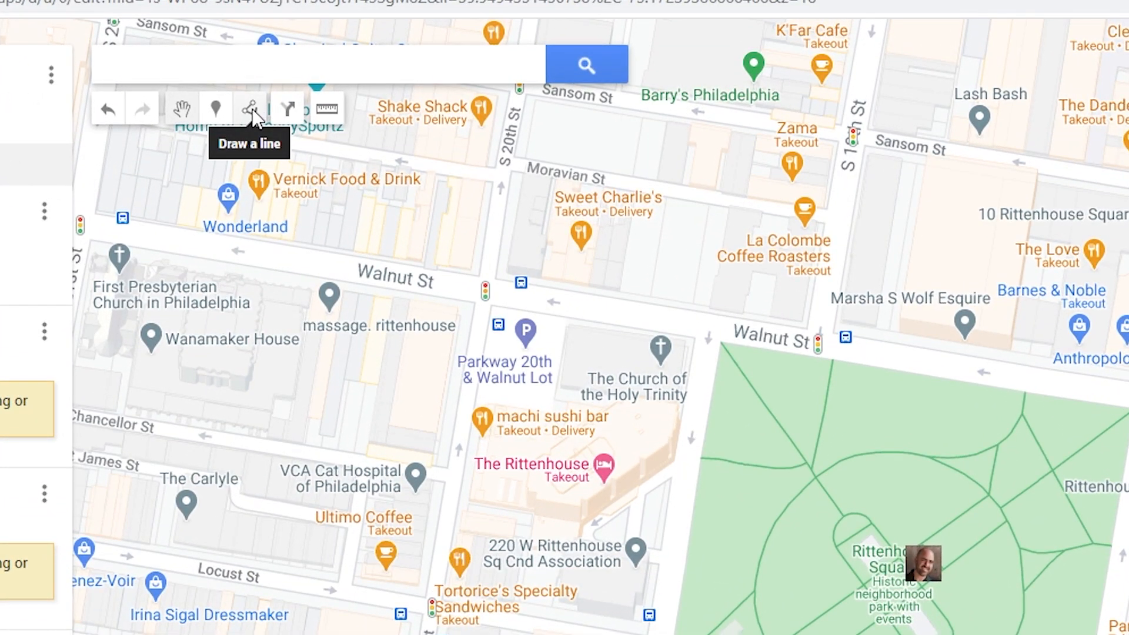
click(251, 111)
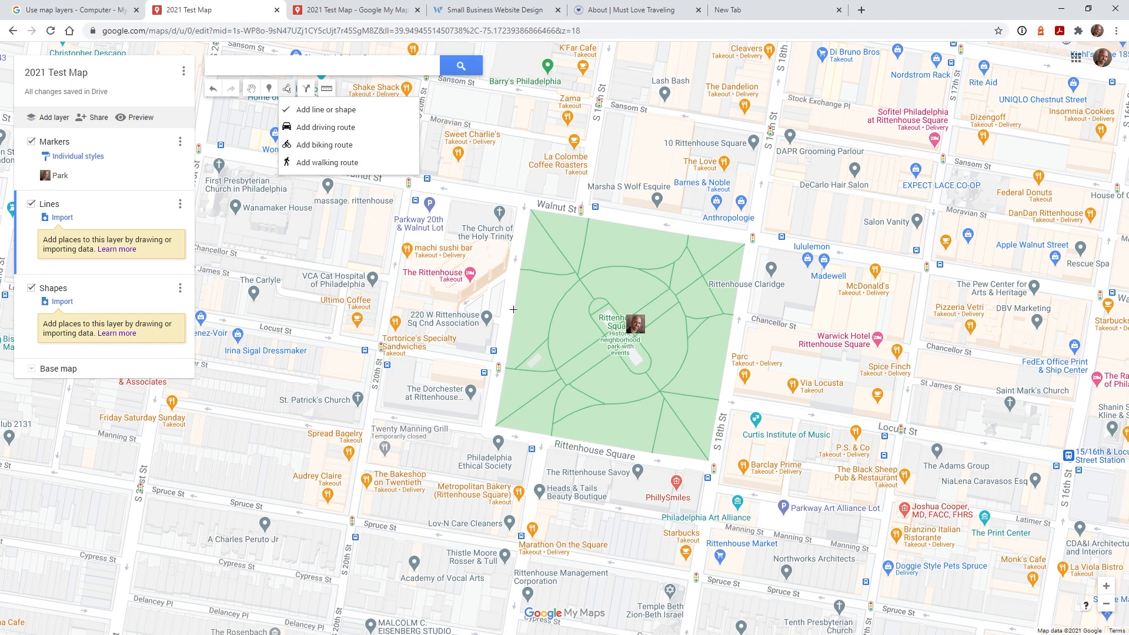
click(408, 183)
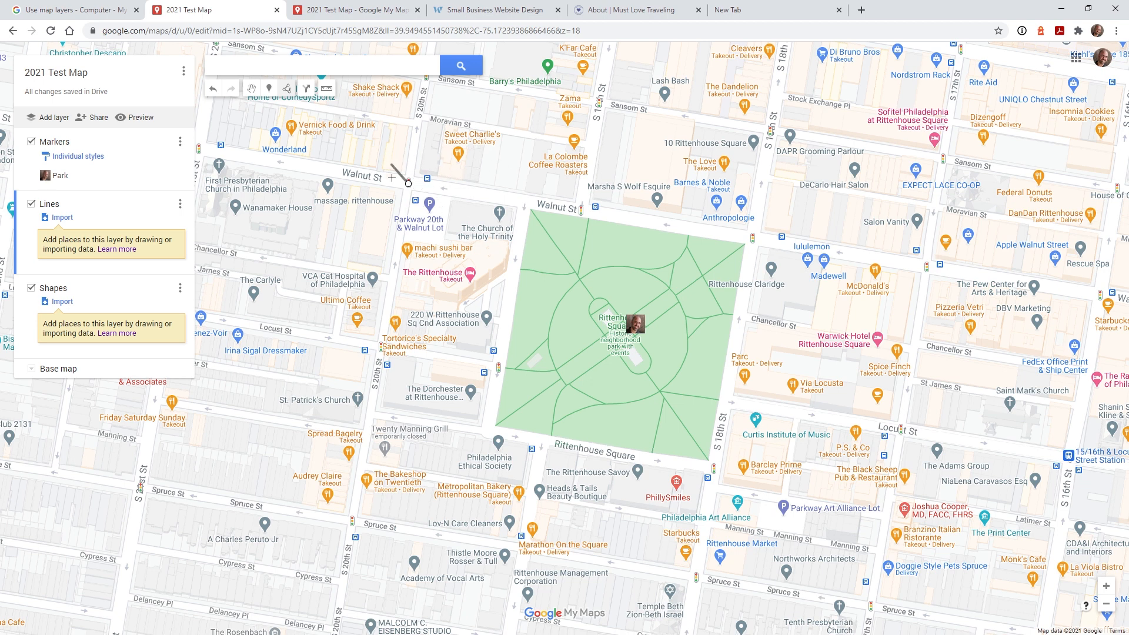
click(527, 202)
click(486, 433)
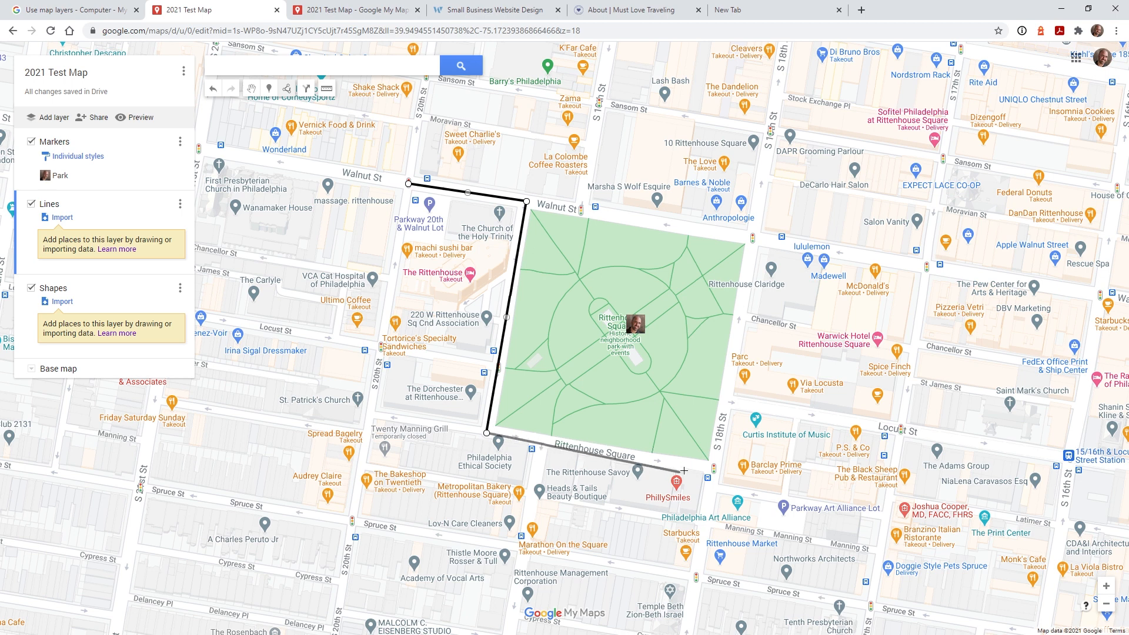
click(714, 469)
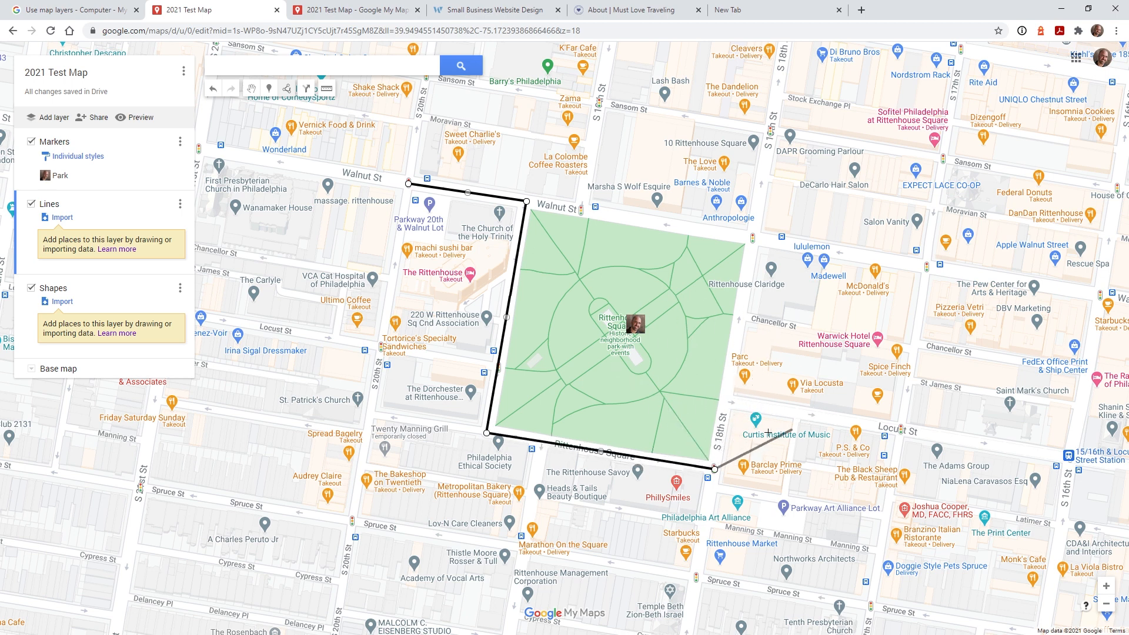
click(714, 469)
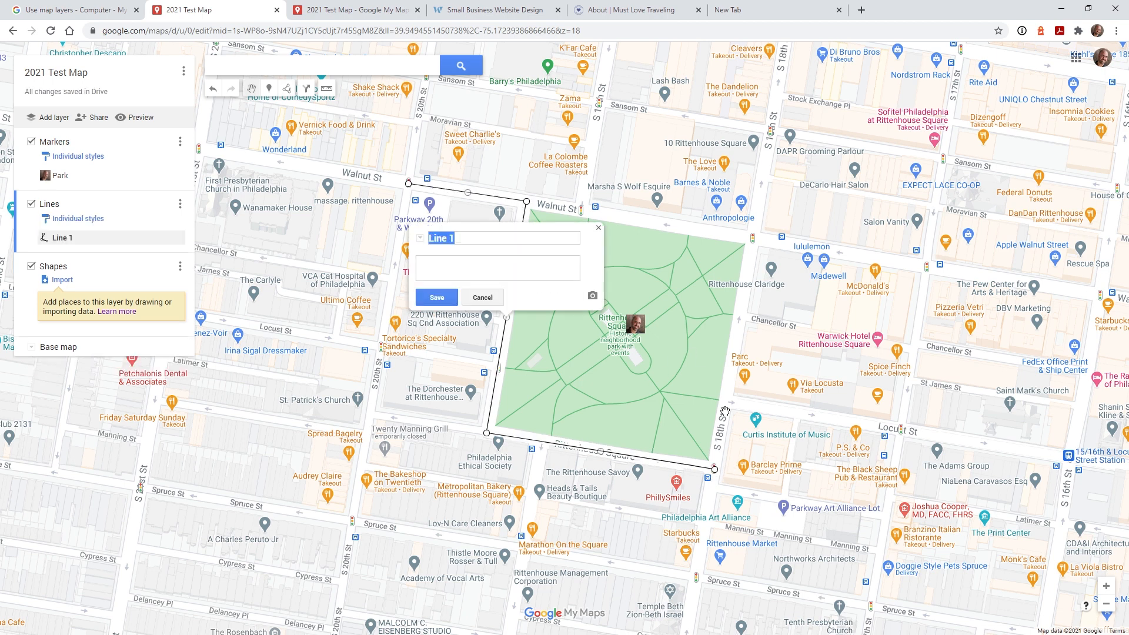
click(509, 272)
click(435, 298)
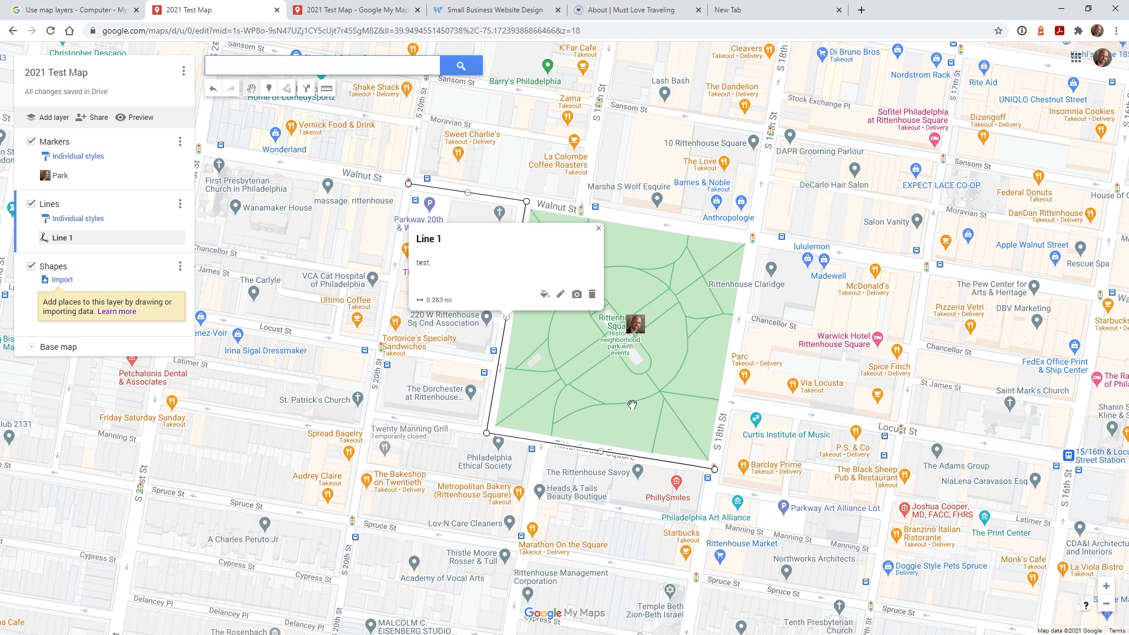
- Thicken the drawn line in the Lines layer to about a quarter of the maximum line width
click(543, 294)
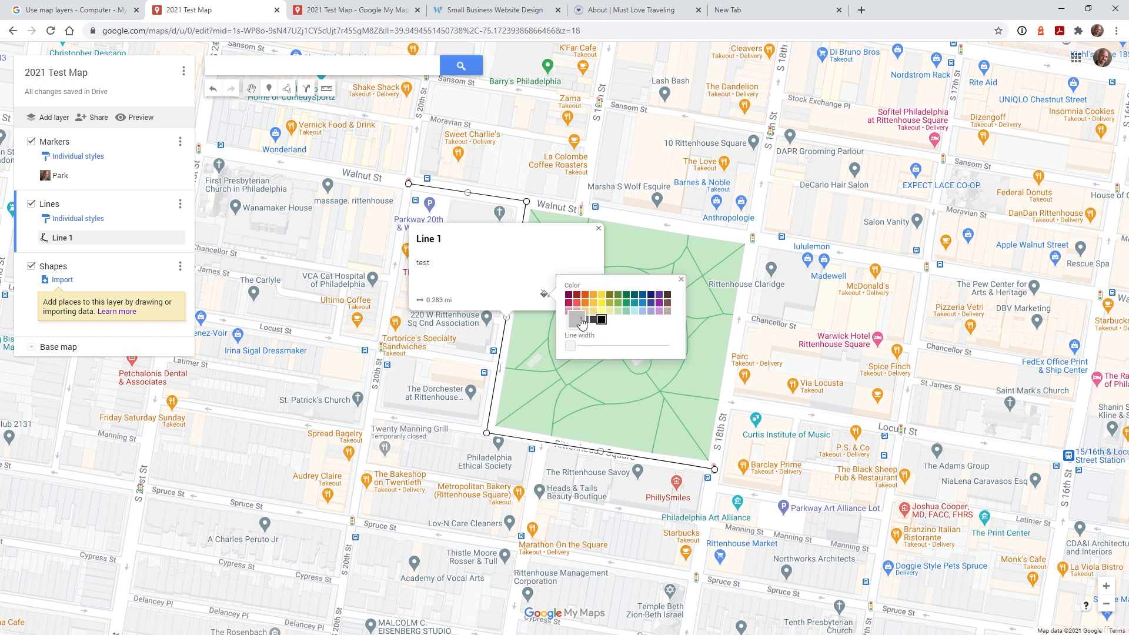
drag(573, 348, 612, 347)
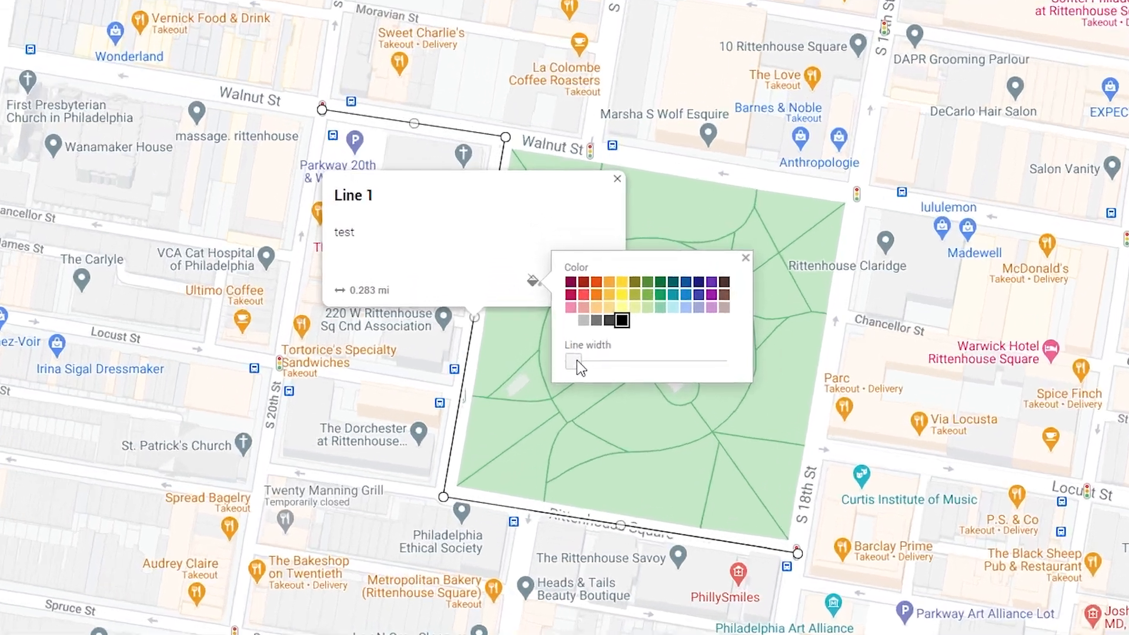
drag(679, 388, 646, 386)
scroll(574, 564, down, 1)
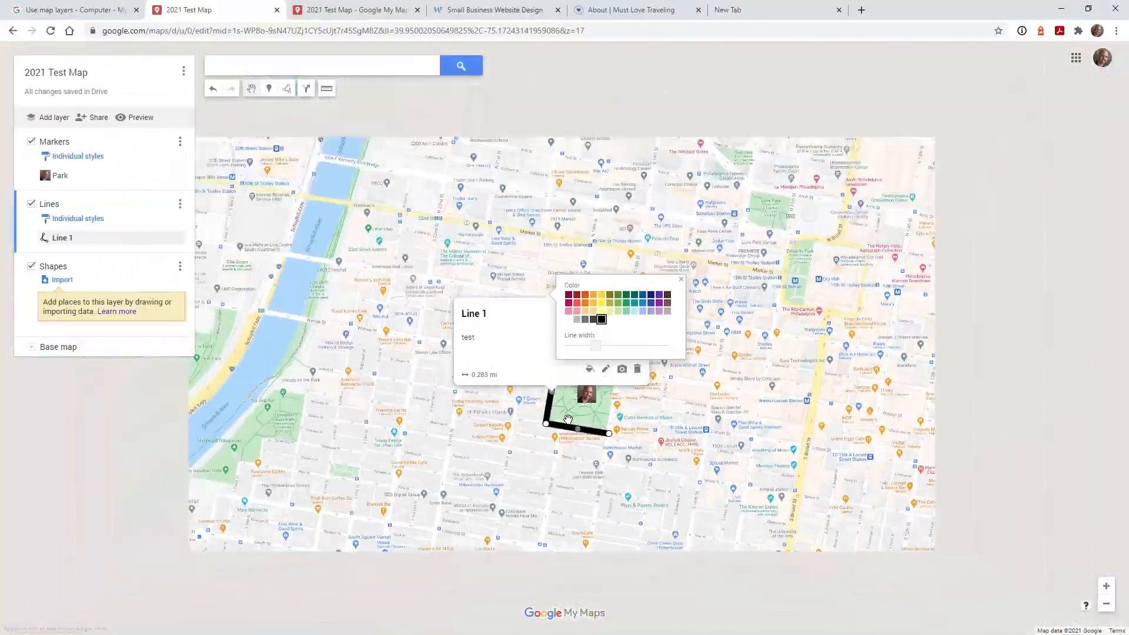
scroll(570, 477, down, 1)
scroll(570, 478, down, 1)
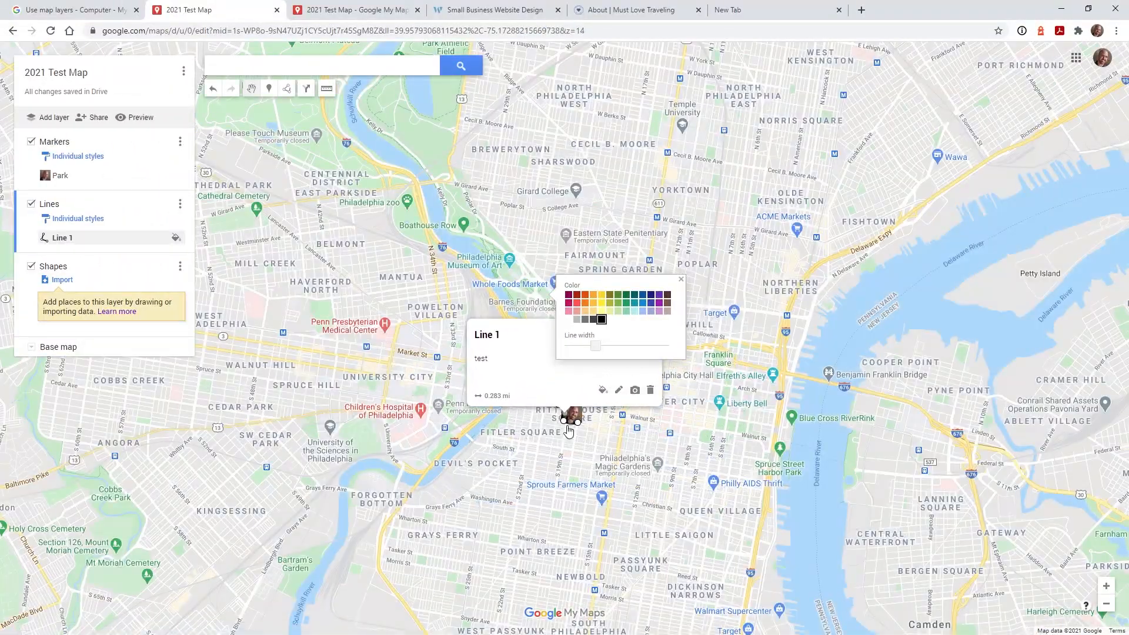
scroll(568, 428, up, 2)
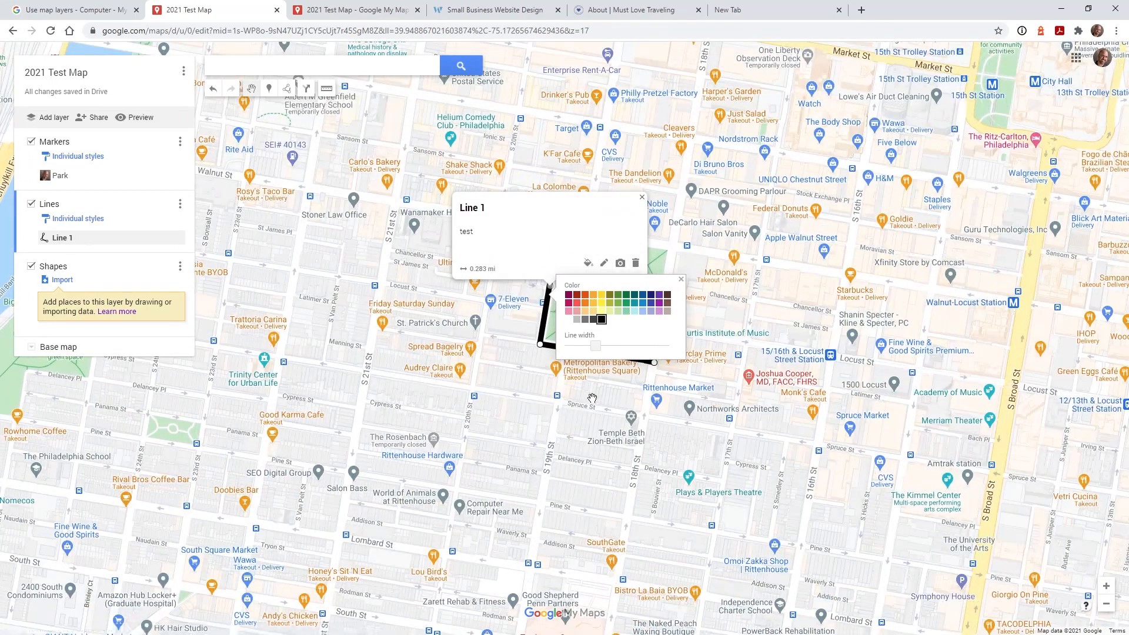
drag(597, 383, 578, 426)
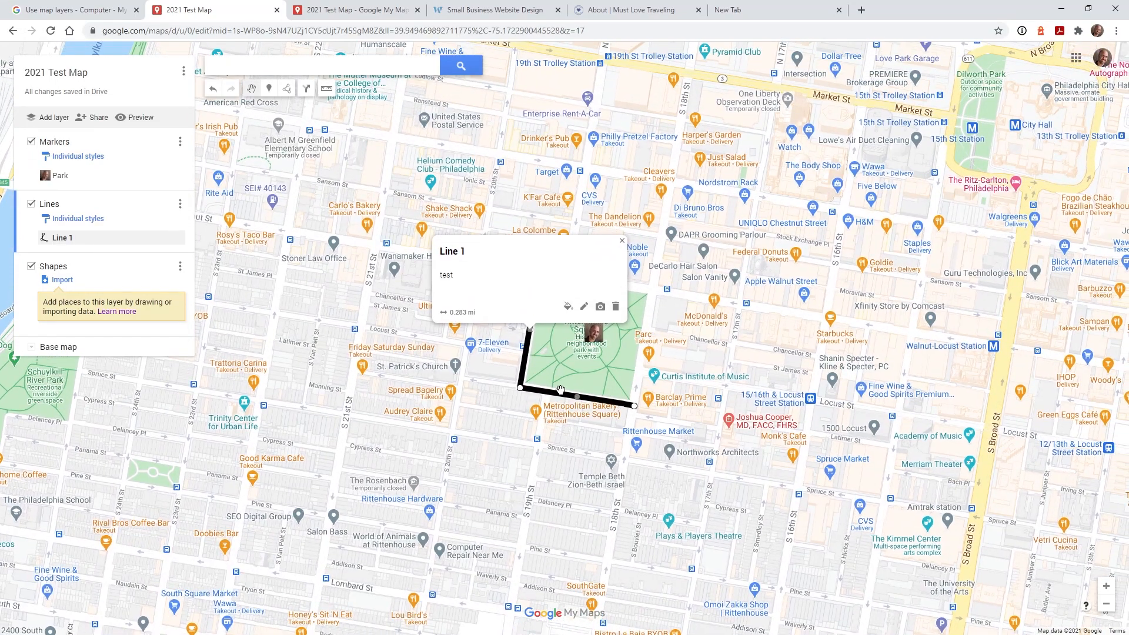
- Try yellow and orange on the line beside the park, and set its color to dark purple
click(564, 395)
click(559, 396)
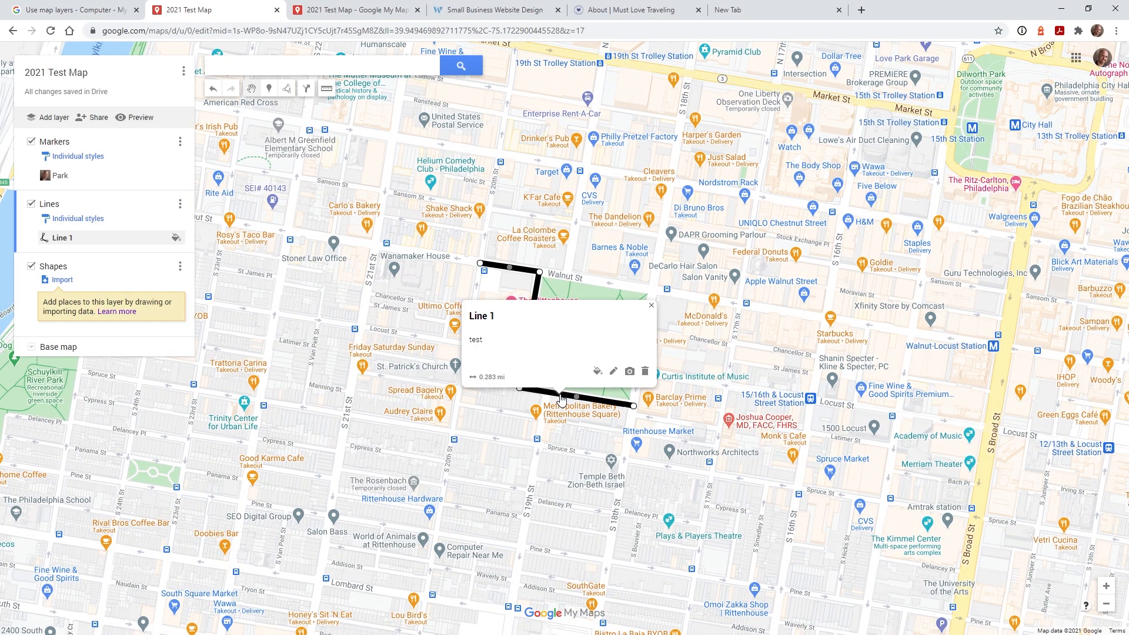
click(597, 372)
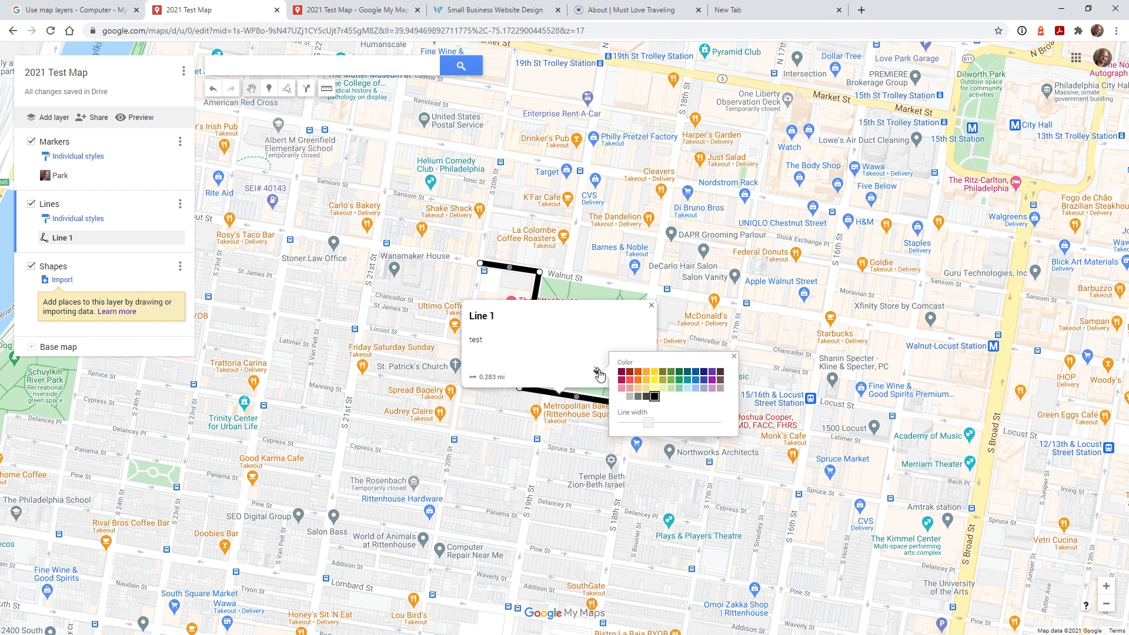
drag(648, 420, 648, 422)
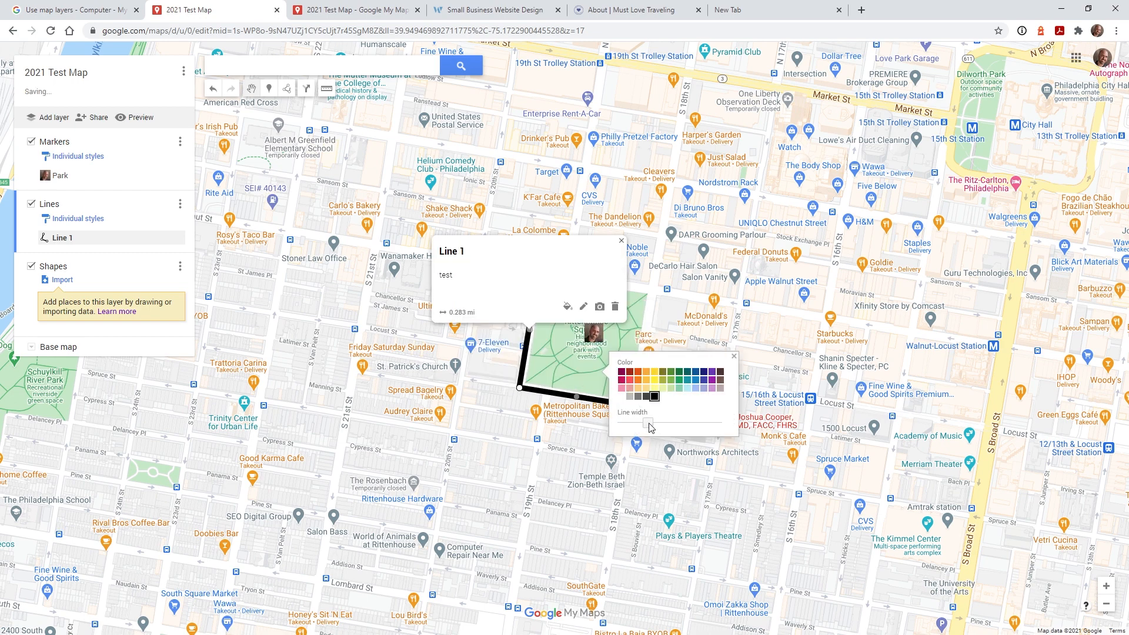
click(654, 371)
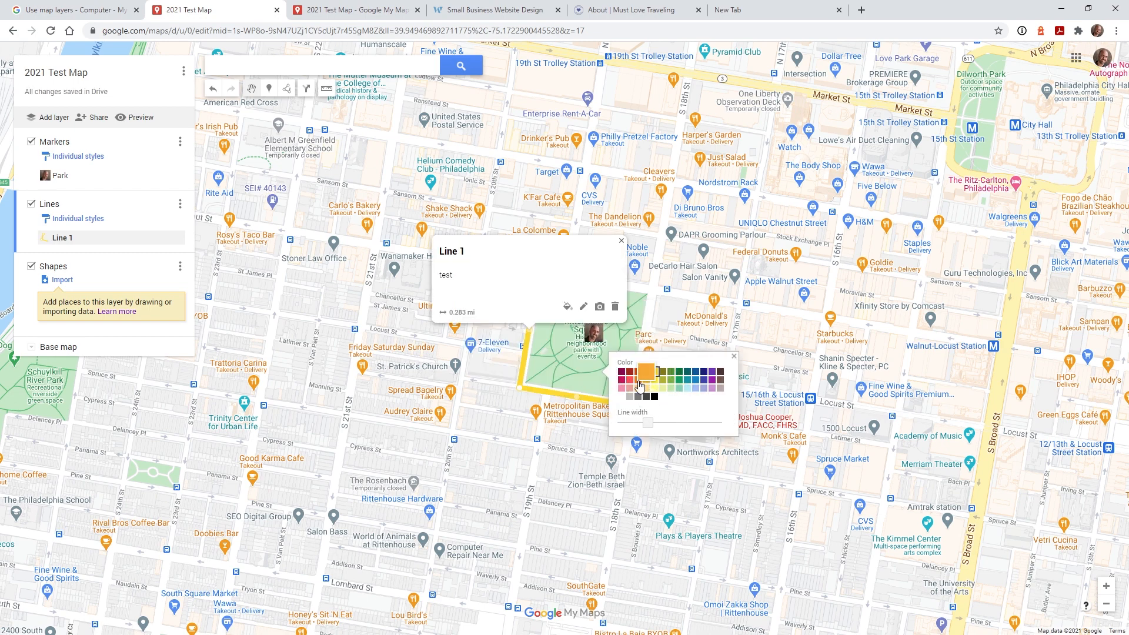
click(646, 371)
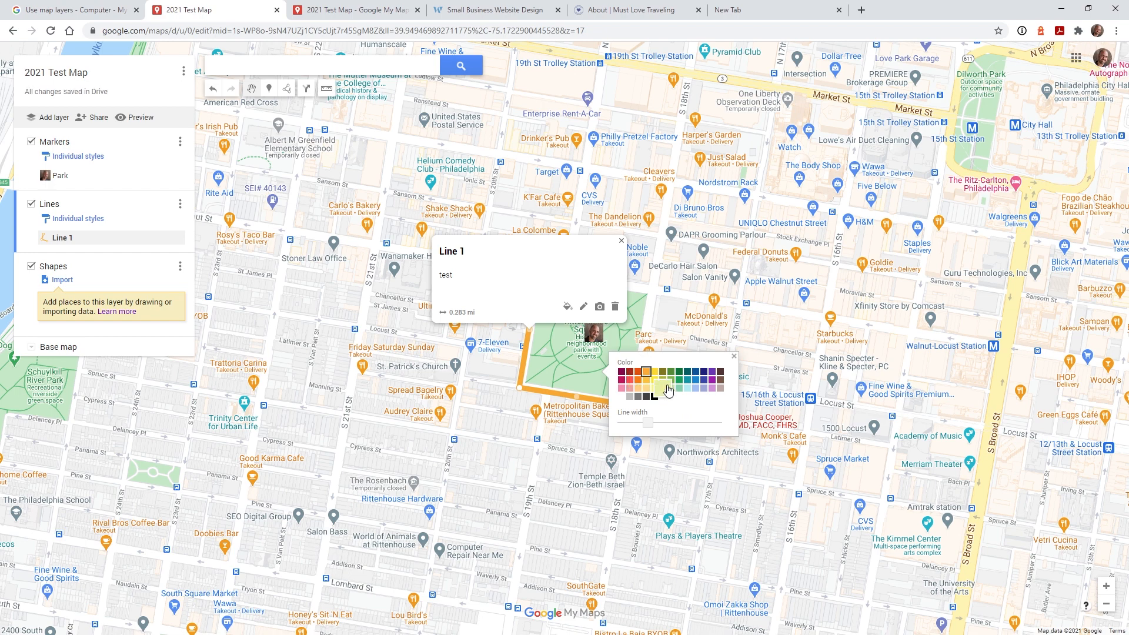
click(708, 373)
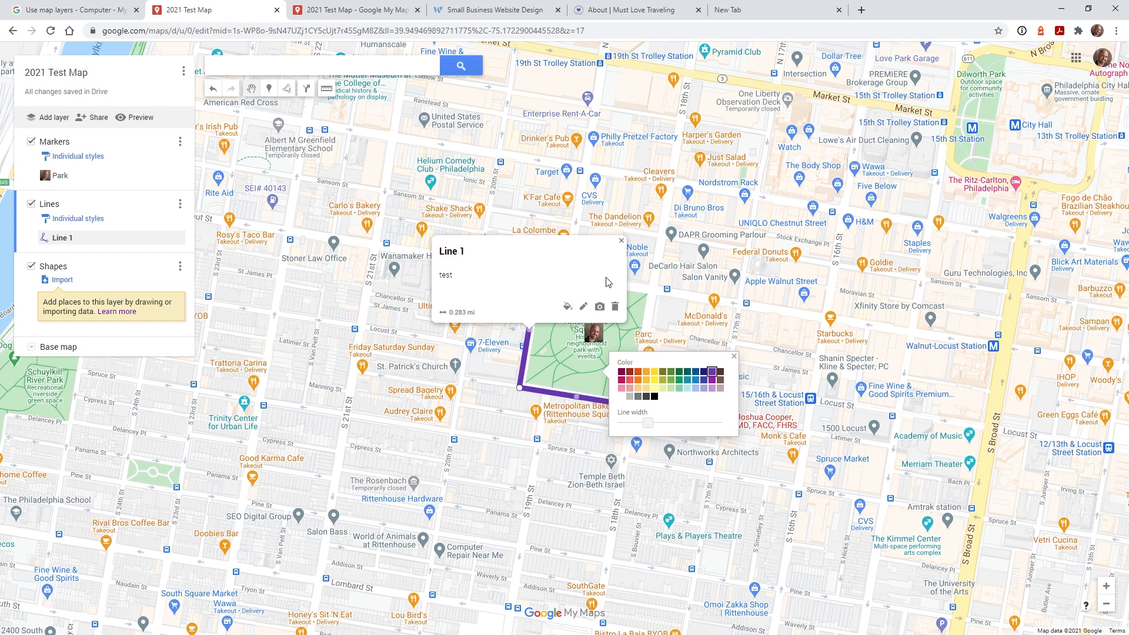
- View the line's editable name and description and its image upload option, cancelling both without changes
click(584, 307)
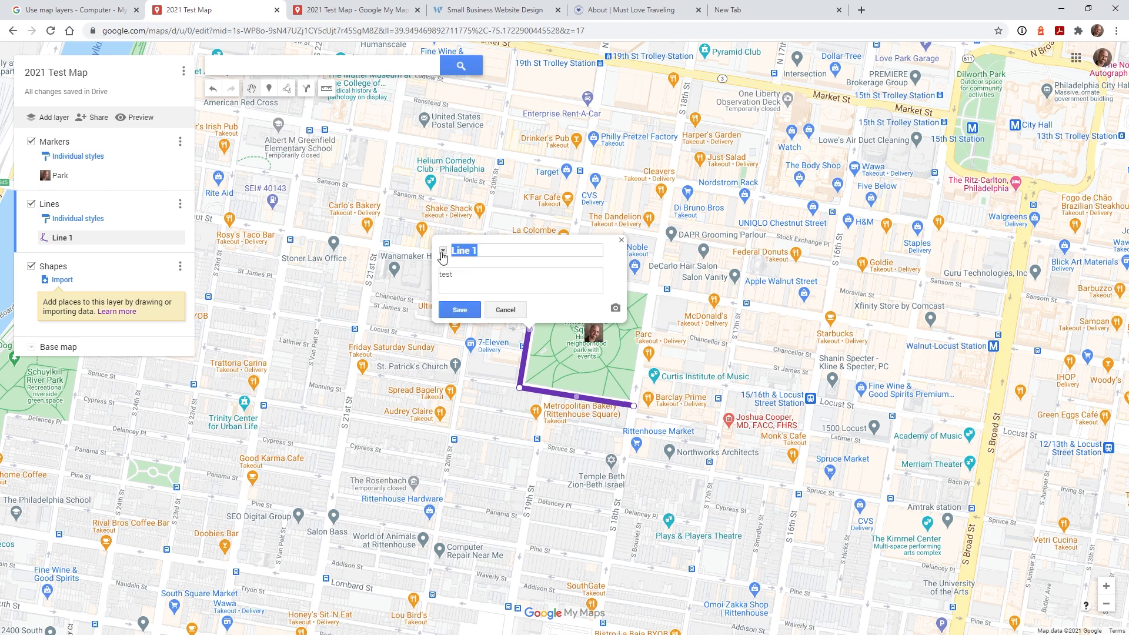
click(514, 310)
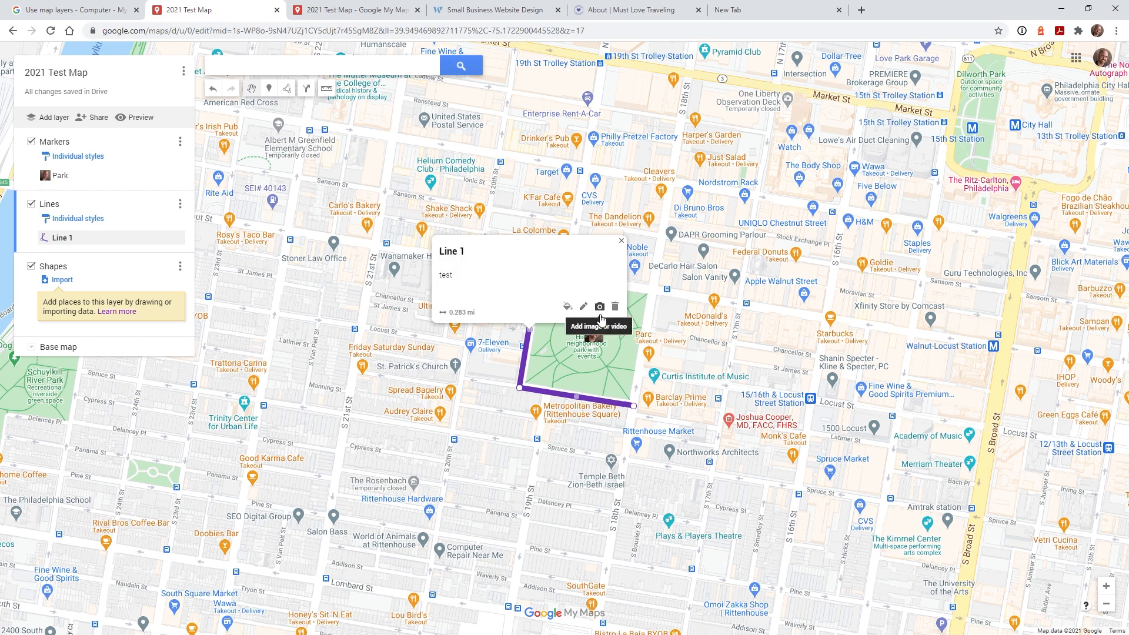
click(600, 307)
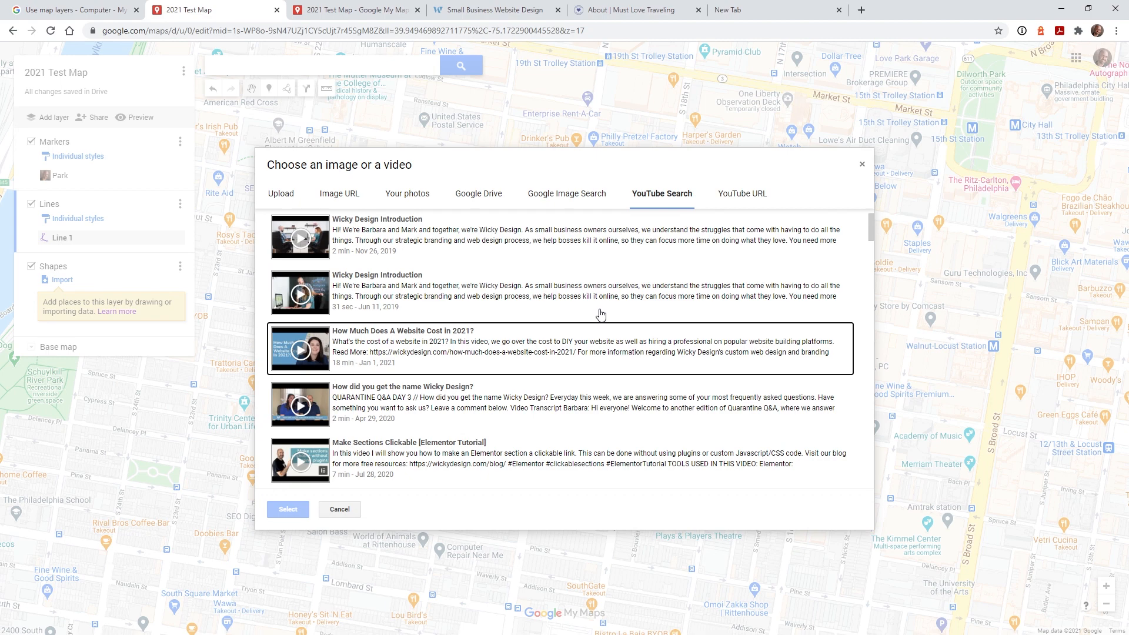
click(287, 196)
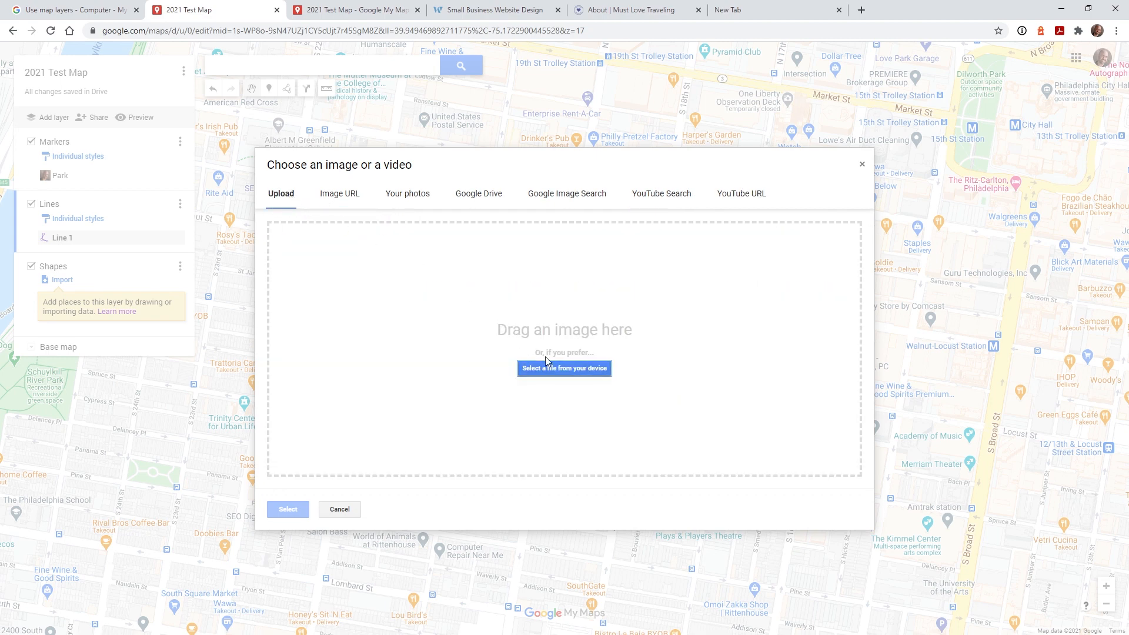
click(338, 510)
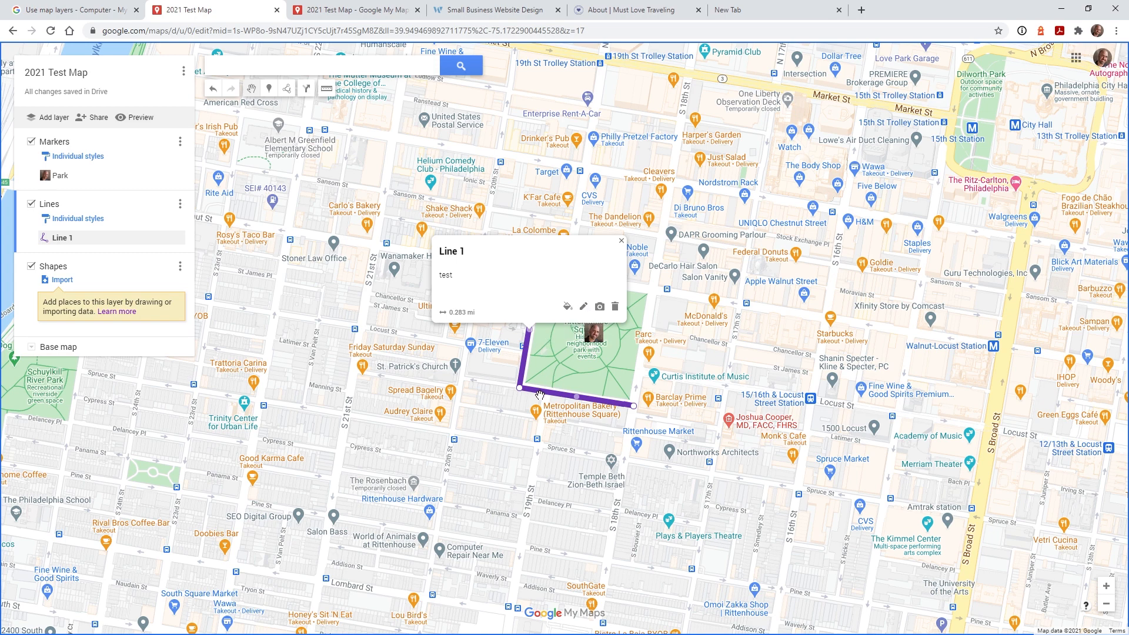
- Draw a four-sided polygon of about 2.9 ac around the Sansom, 18th, Walnut and 19th St block in the Shapes layer, named "Shape" with description "test"
click(149, 267)
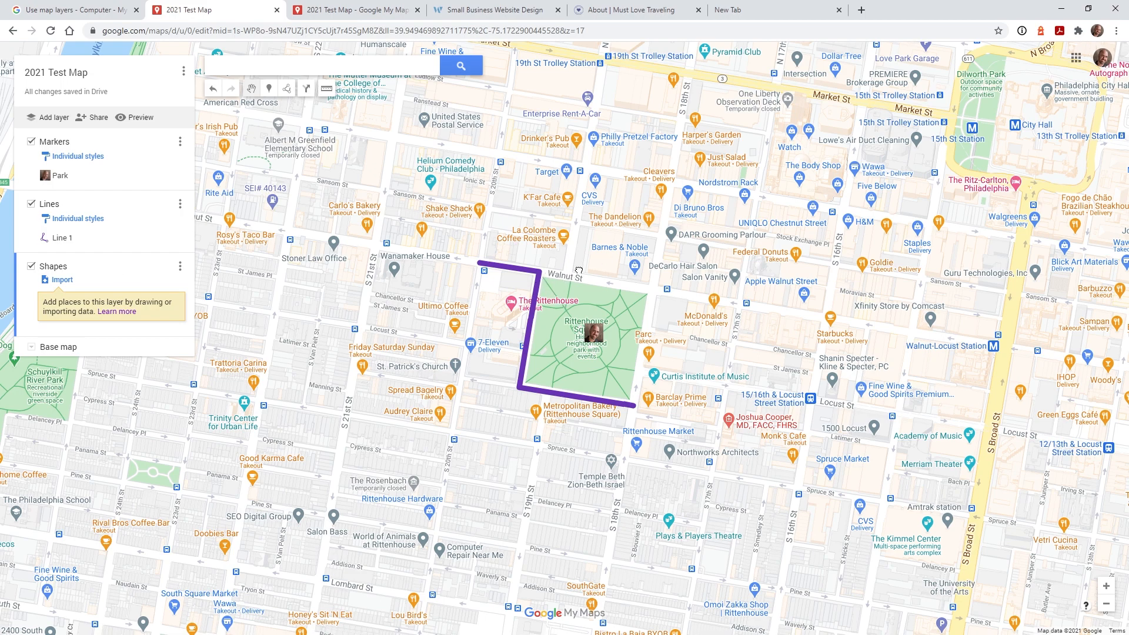
scroll(618, 254, up, 2)
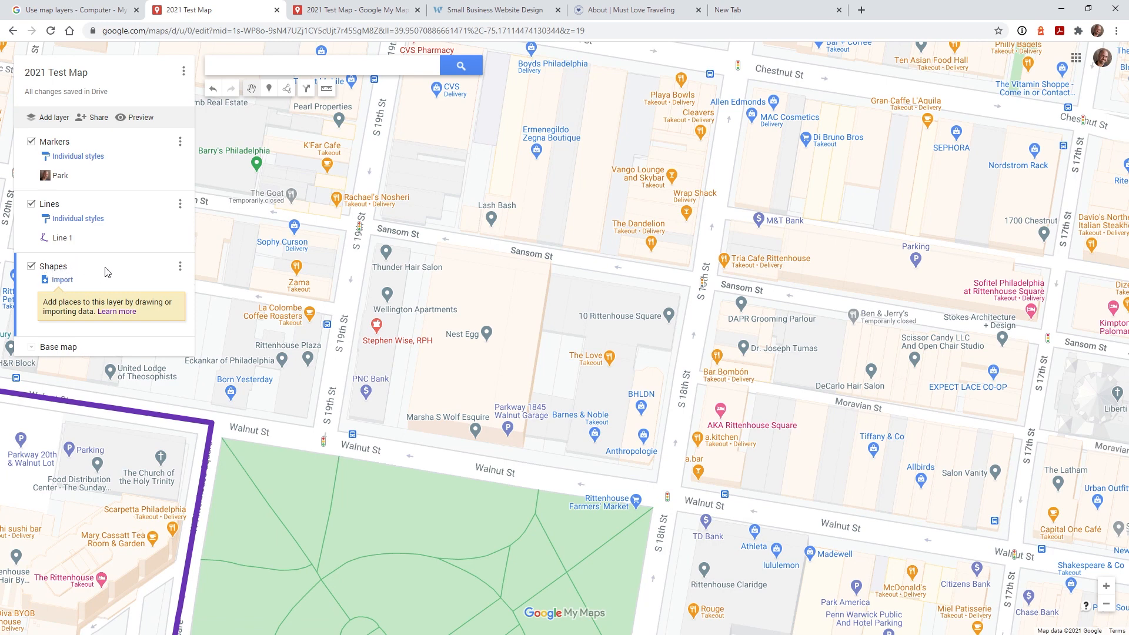
click(286, 88)
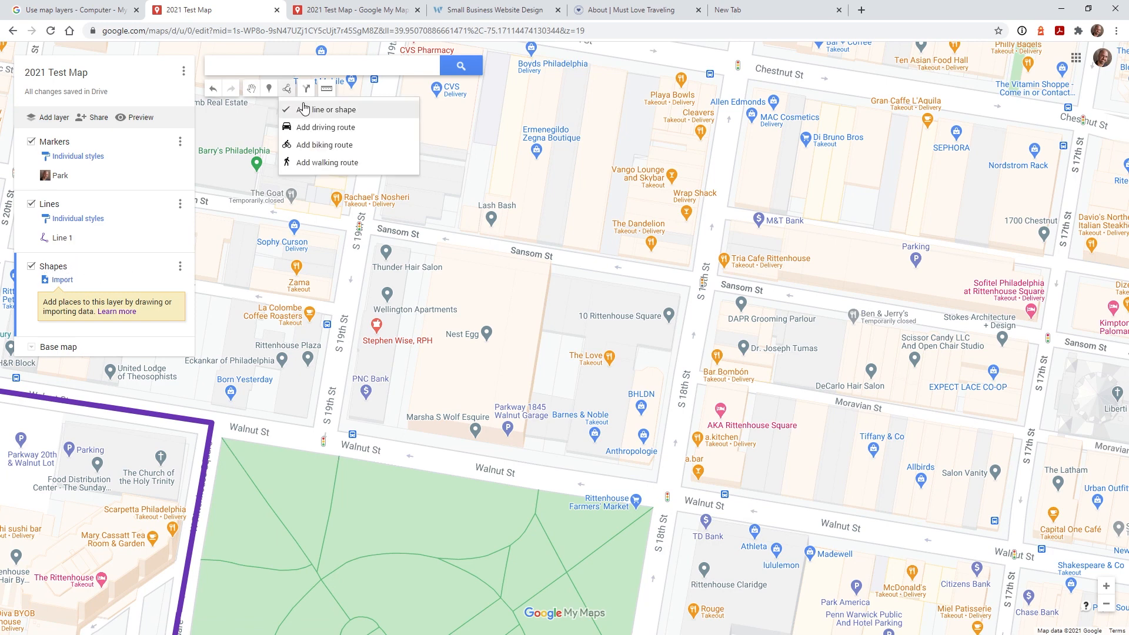
click(350, 111)
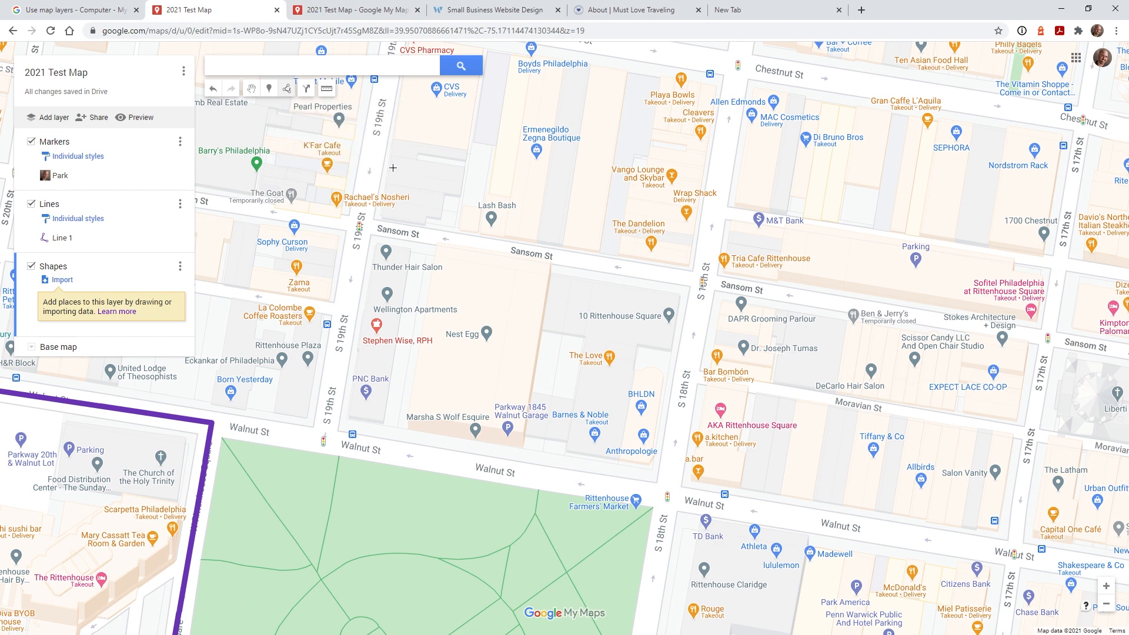
click(359, 226)
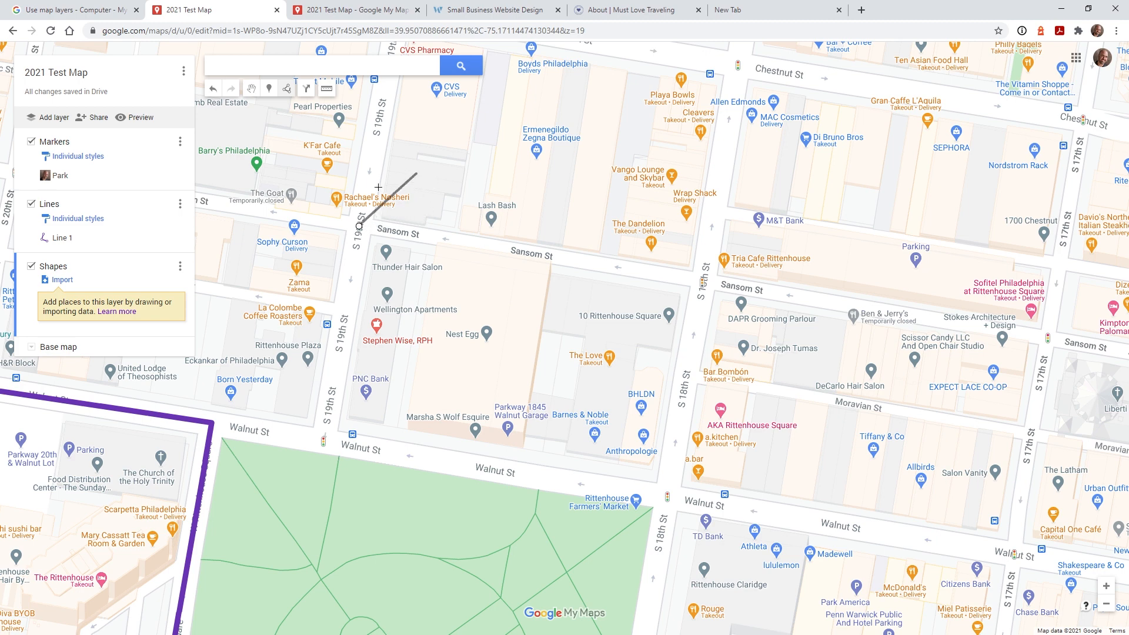
click(704, 283)
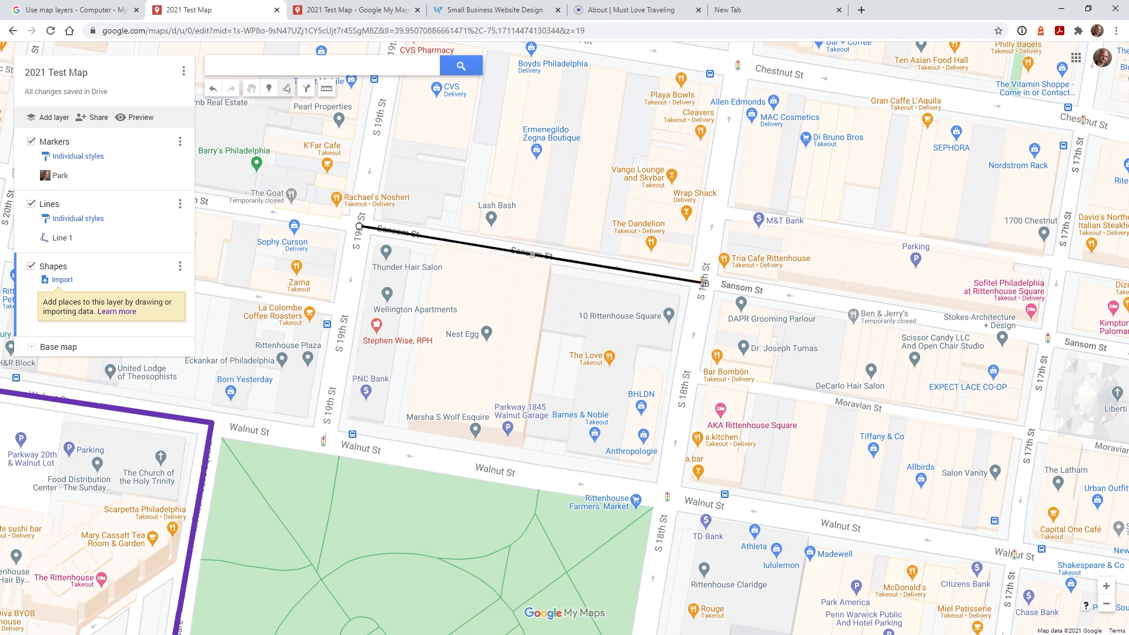
click(667, 503)
click(323, 442)
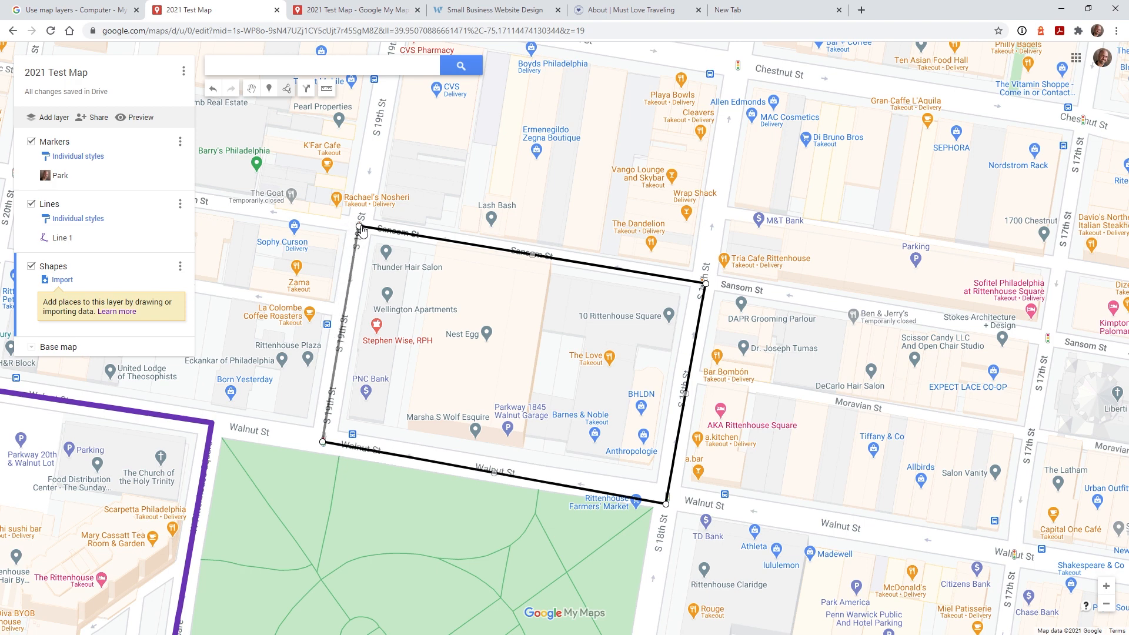
click(360, 227)
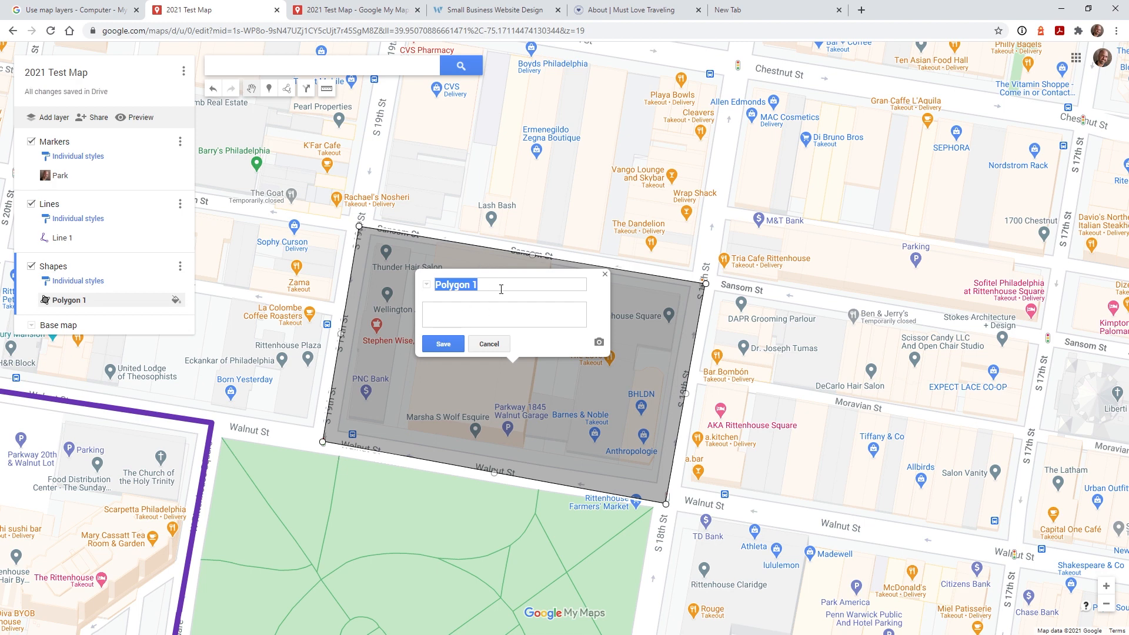
text(Shape)
click(446, 344)
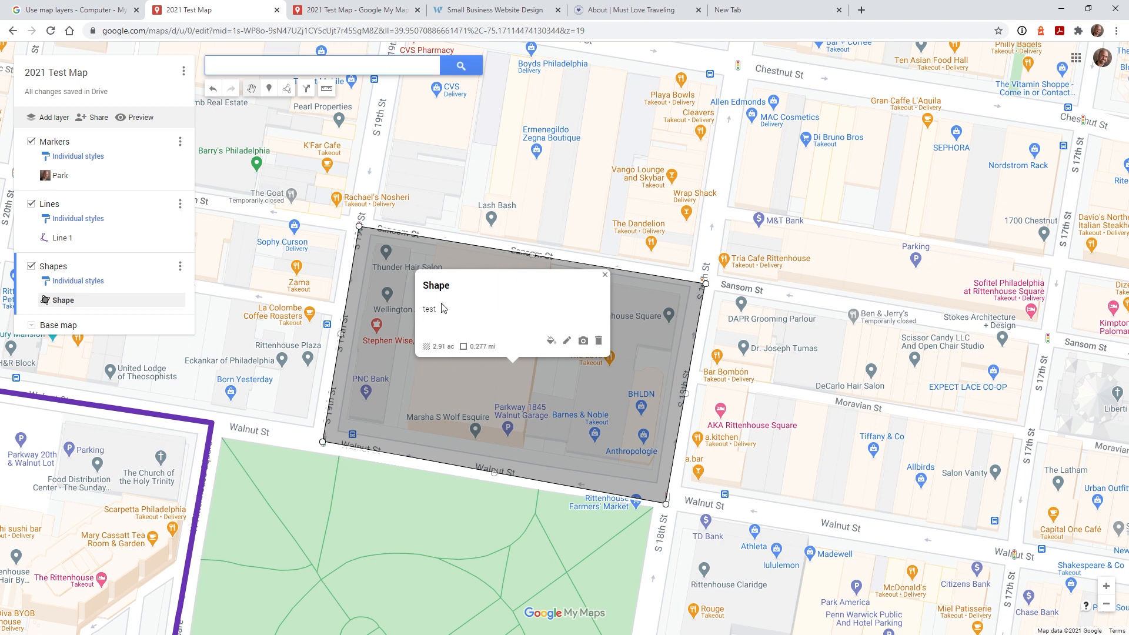
- Style the polygon in bright yellow with transparency just past the midpoint and border width at about three quarters of the maximum
click(551, 339)
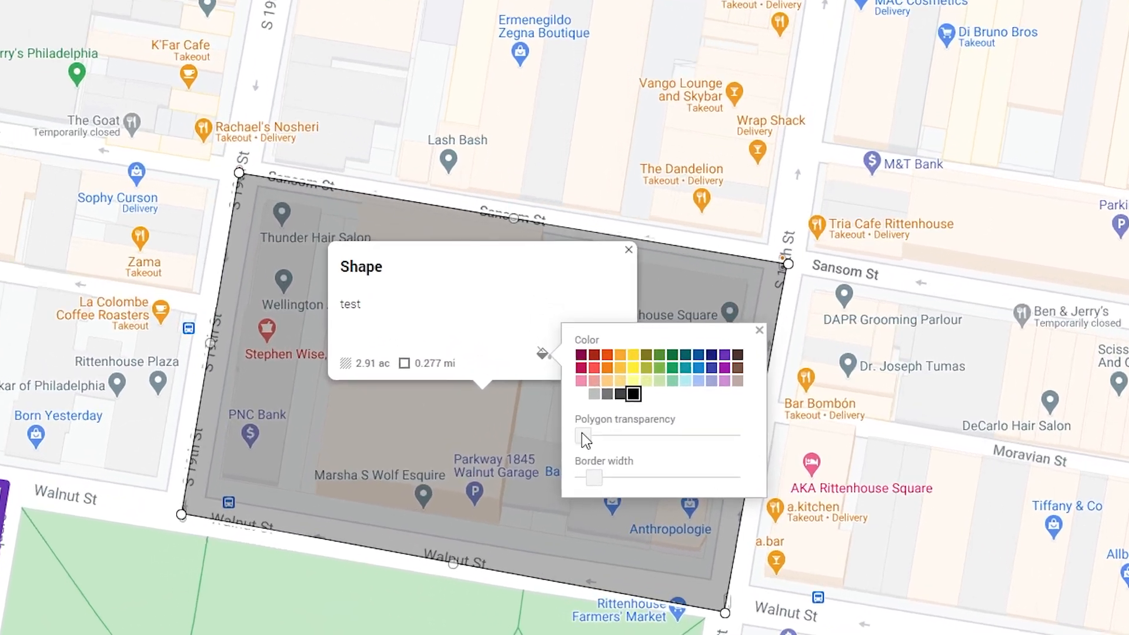
drag(582, 433, 675, 442)
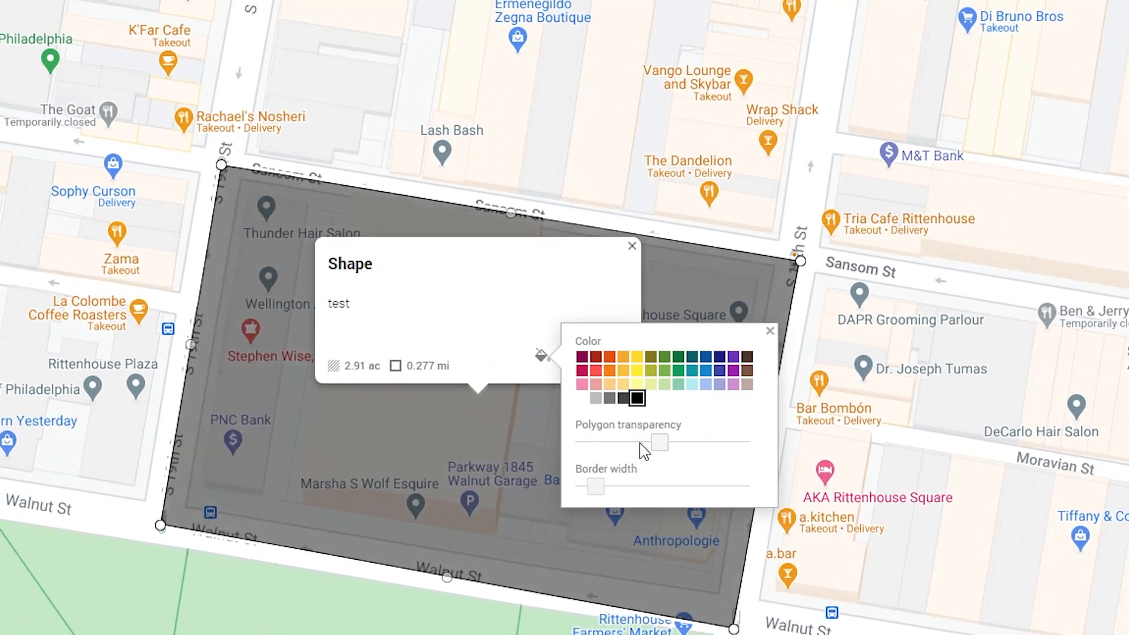
drag(597, 487, 710, 501)
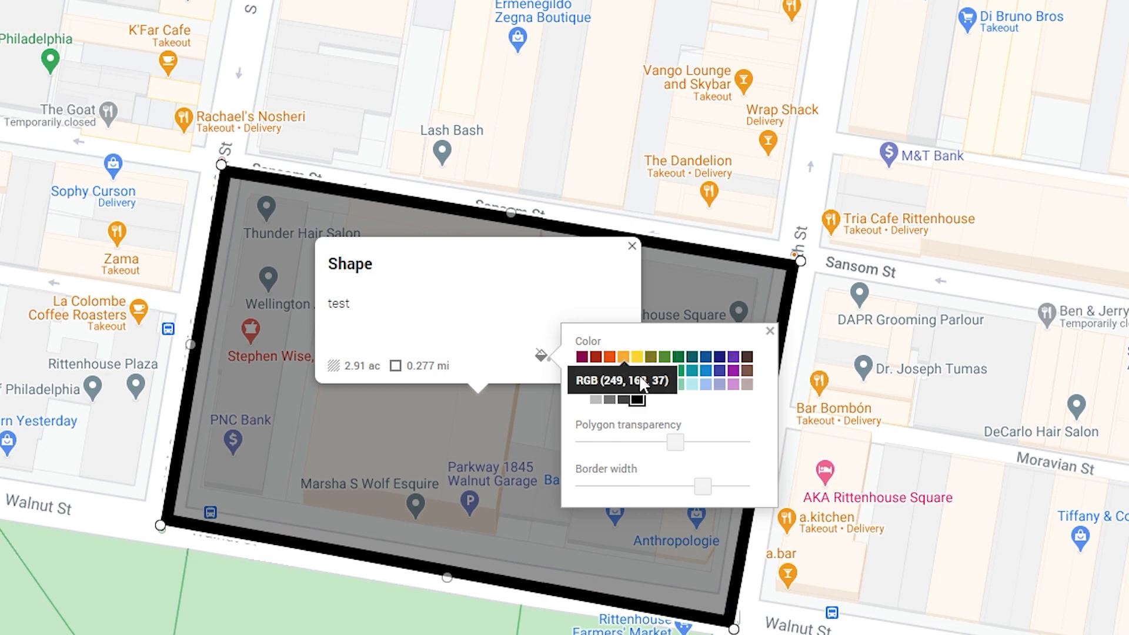
key(Escape)
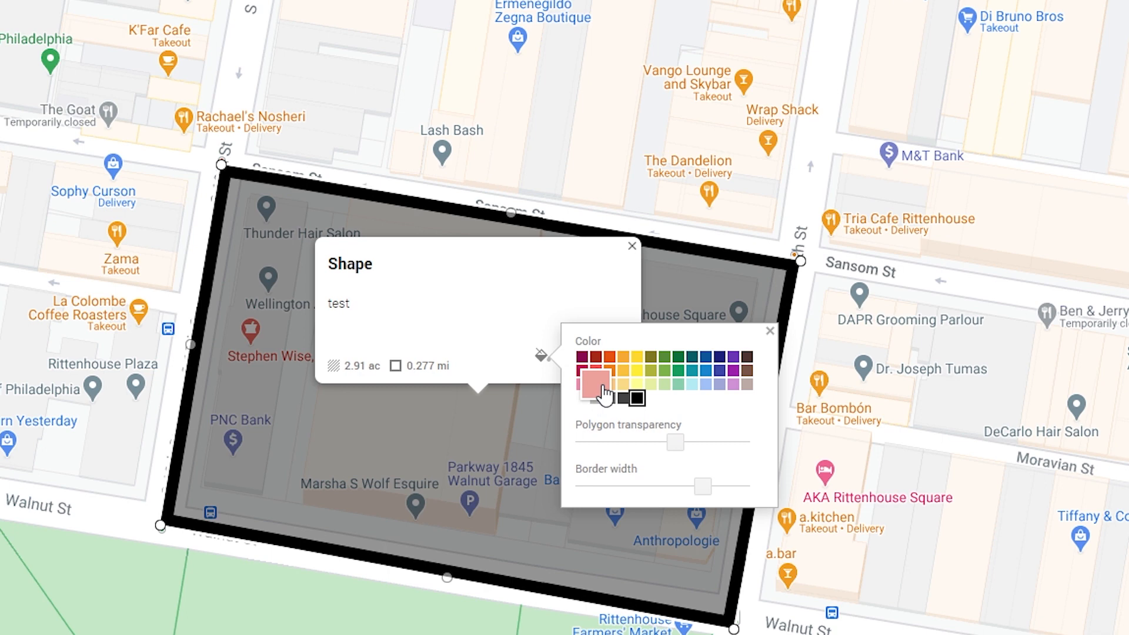
click(636, 371)
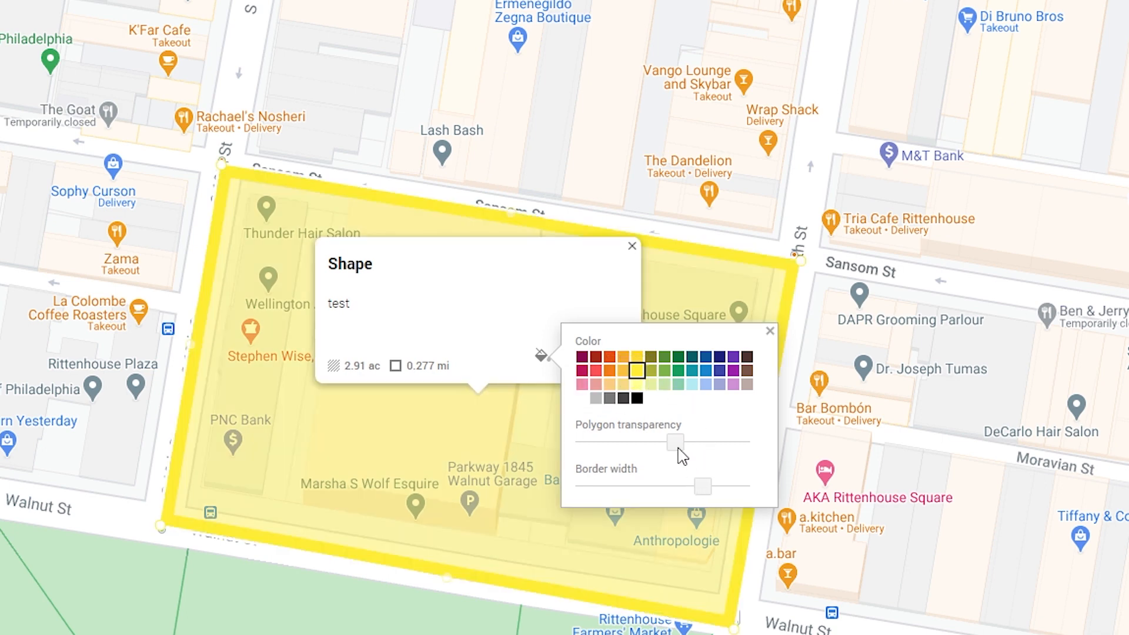
- Widen the polygon's border to nearly the maximum, try a lower transparency setting, and return it to just past the midpoint
drag(673, 441, 627, 467)
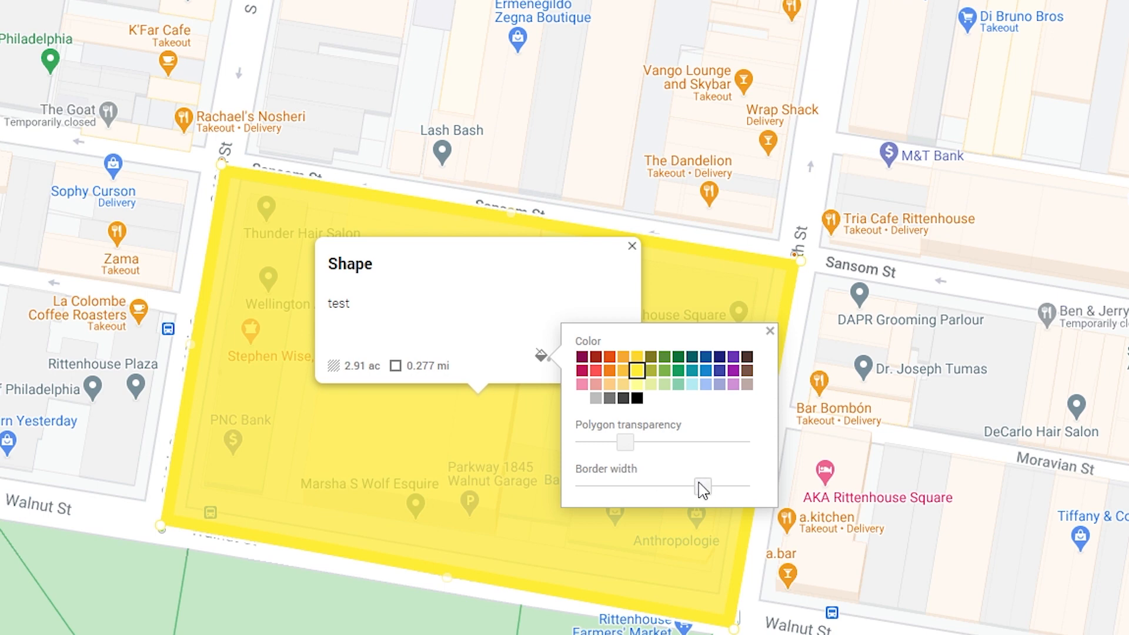
drag(703, 489, 735, 495)
drag(624, 444, 669, 452)
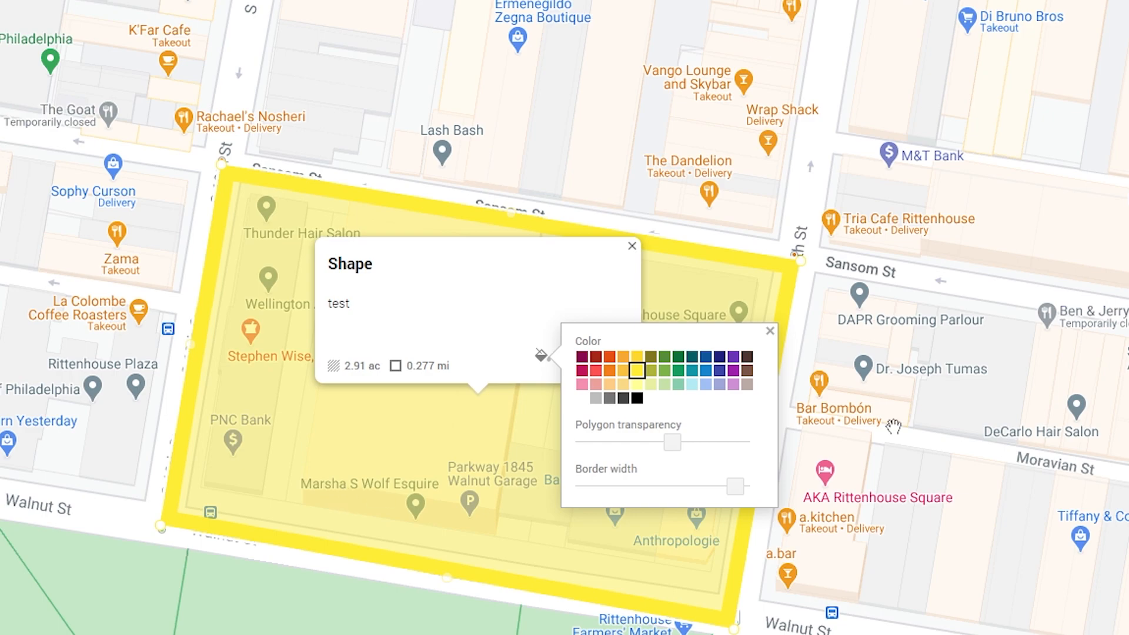
drag(908, 467, 935, 429)
click(935, 429)
scroll(881, 419, down, 1)
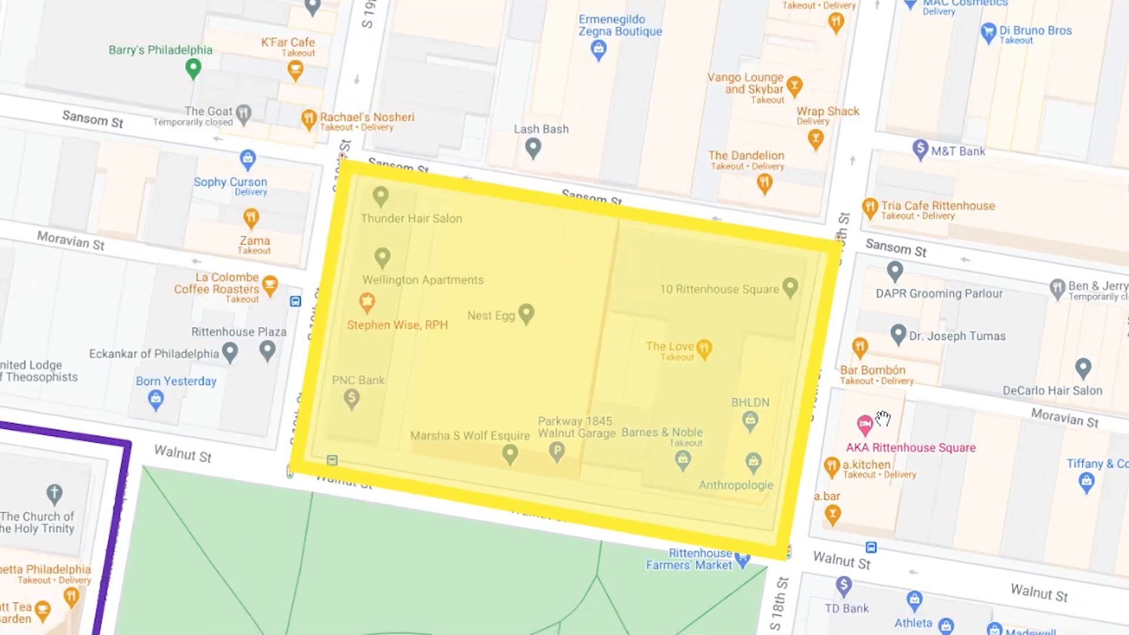
scroll(881, 419, down, 1)
scroll(897, 423, down, 1)
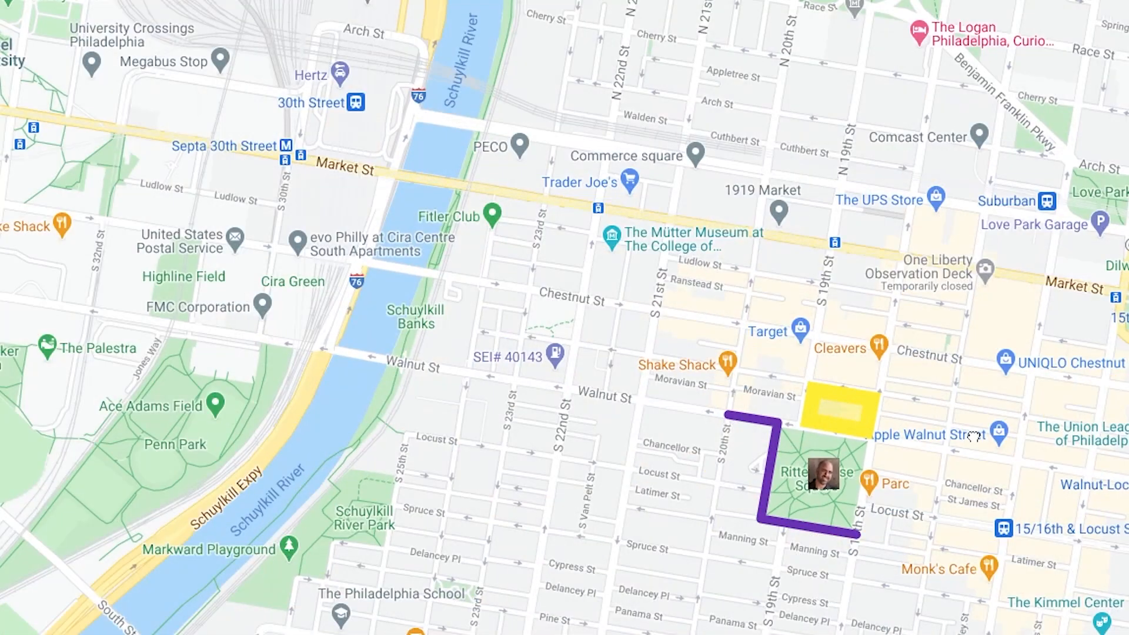
- Reduce the yellow polygon's border width to about the midpoint of its range
scroll(926, 433, down, 1)
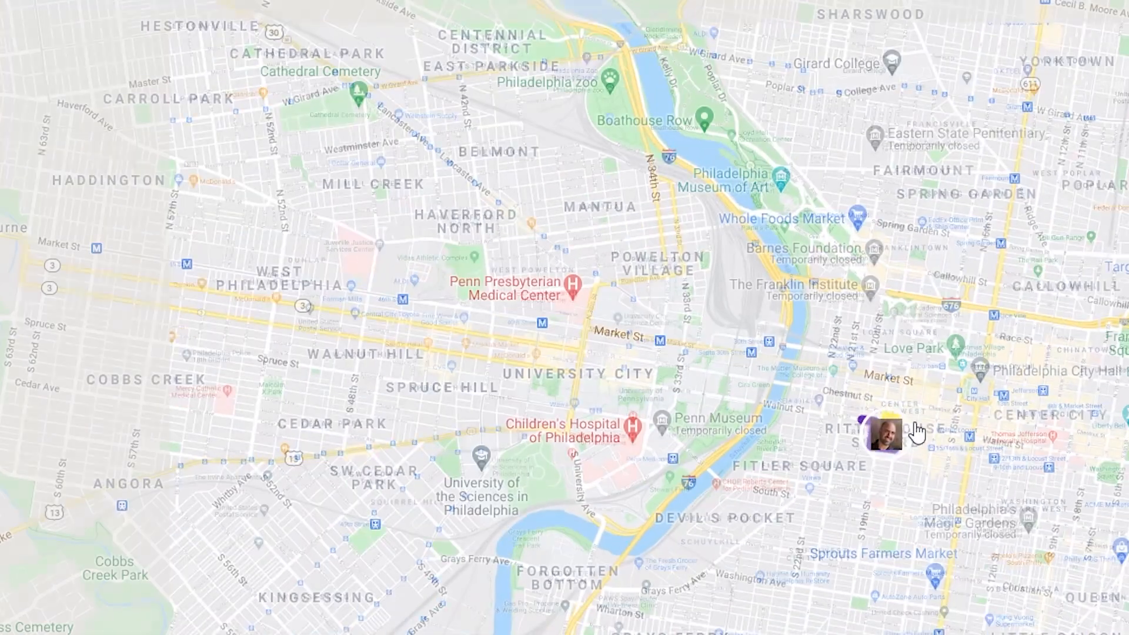
scroll(921, 432, up, 2)
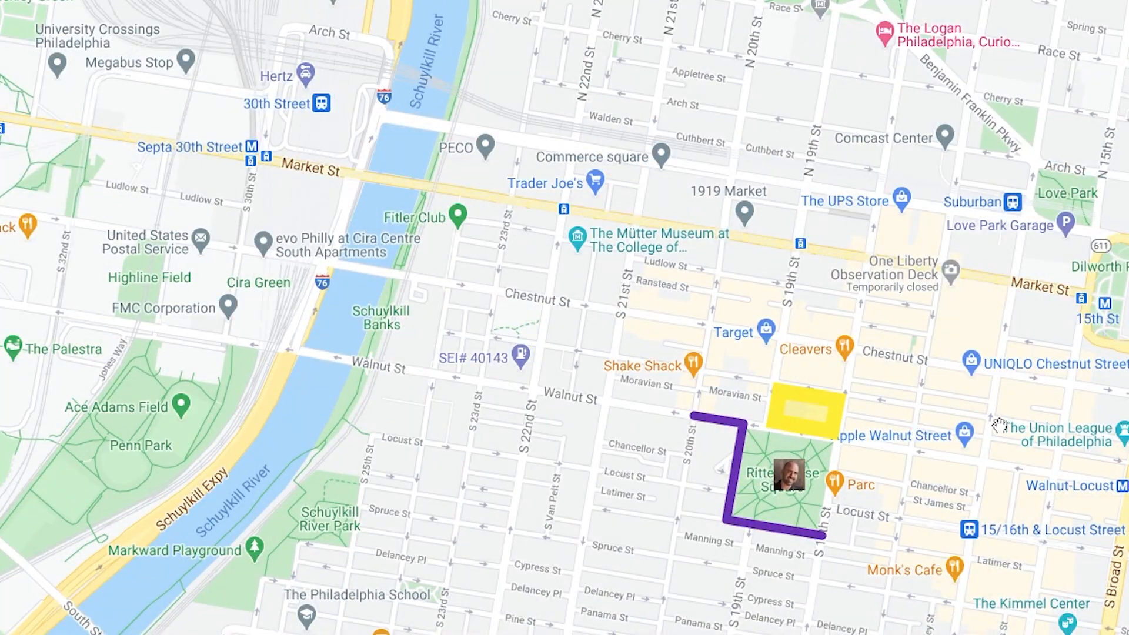
drag(918, 431, 753, 409)
scroll(614, 438, up, 2)
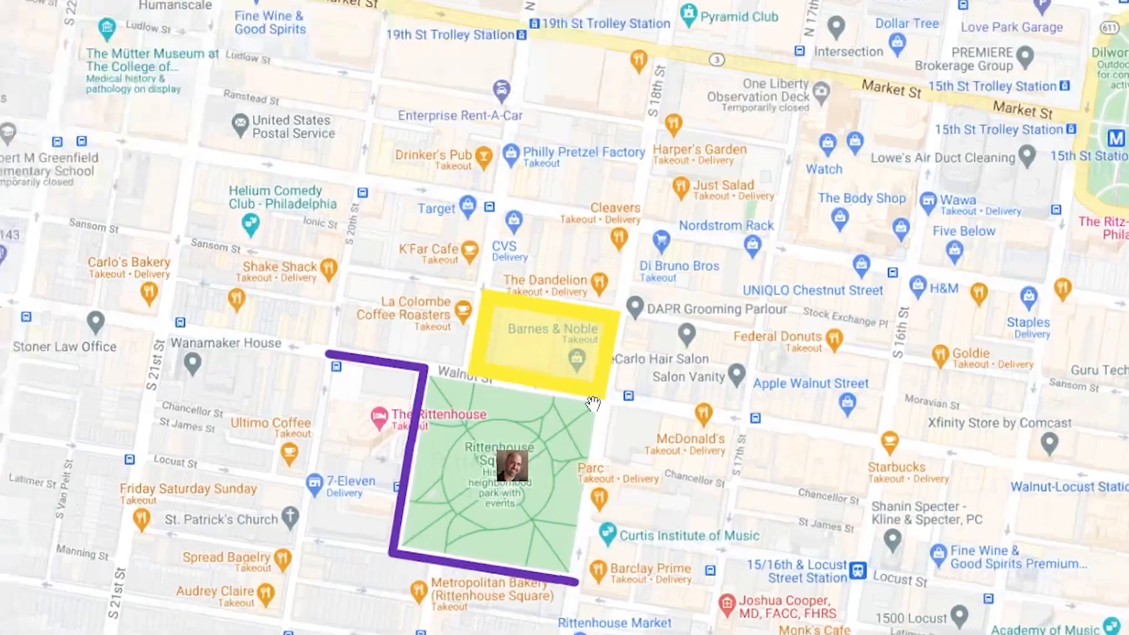
click(529, 297)
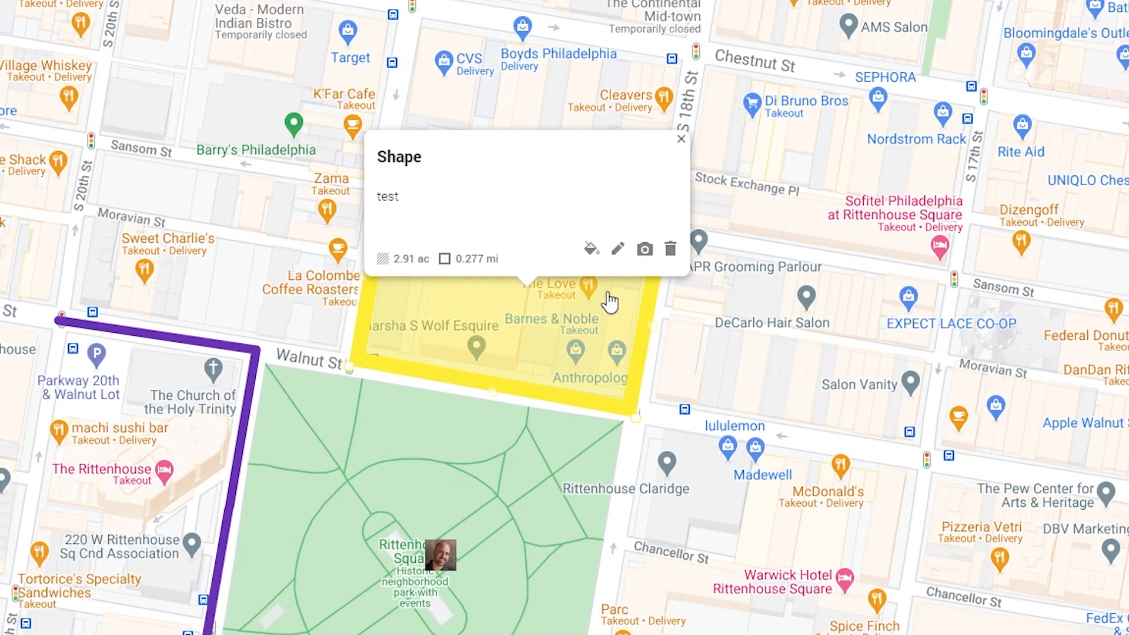
click(590, 247)
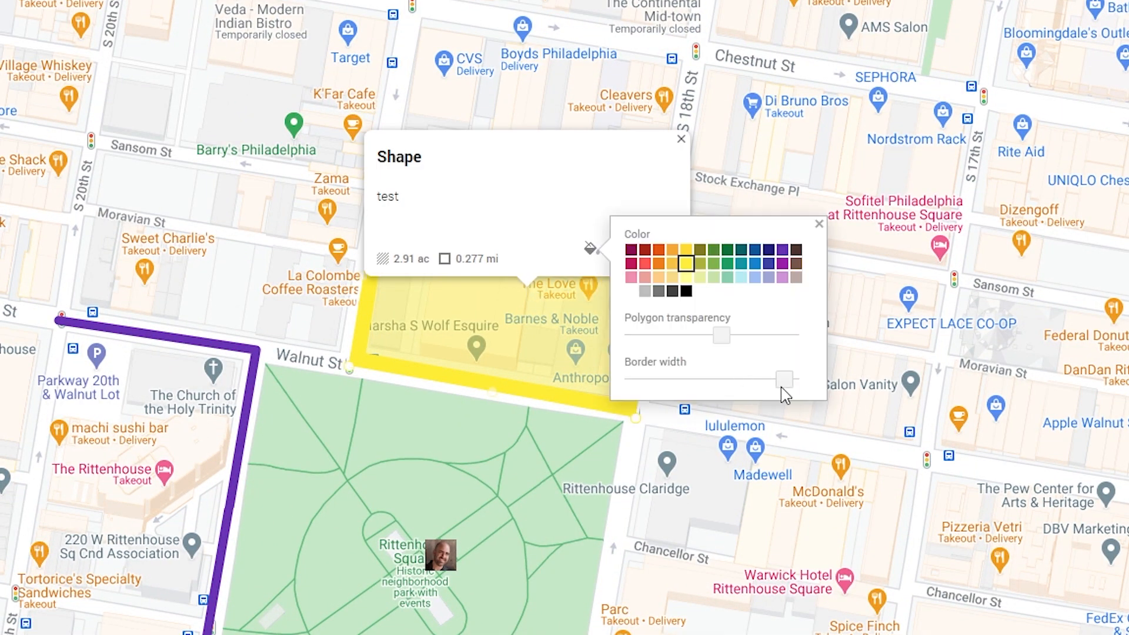
drag(784, 381, 712, 386)
click(899, 349)
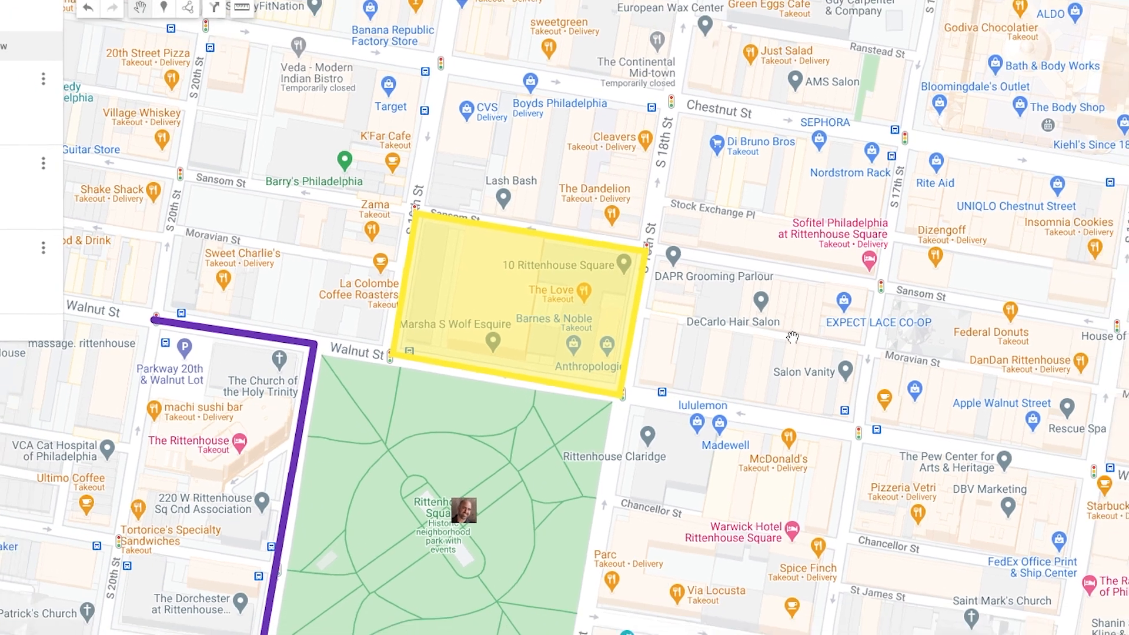
- Add the image 38957692-iceland-wallpapers.jpg from the Backgrounds folder to the yellow polygon "Shape" and save it
click(561, 291)
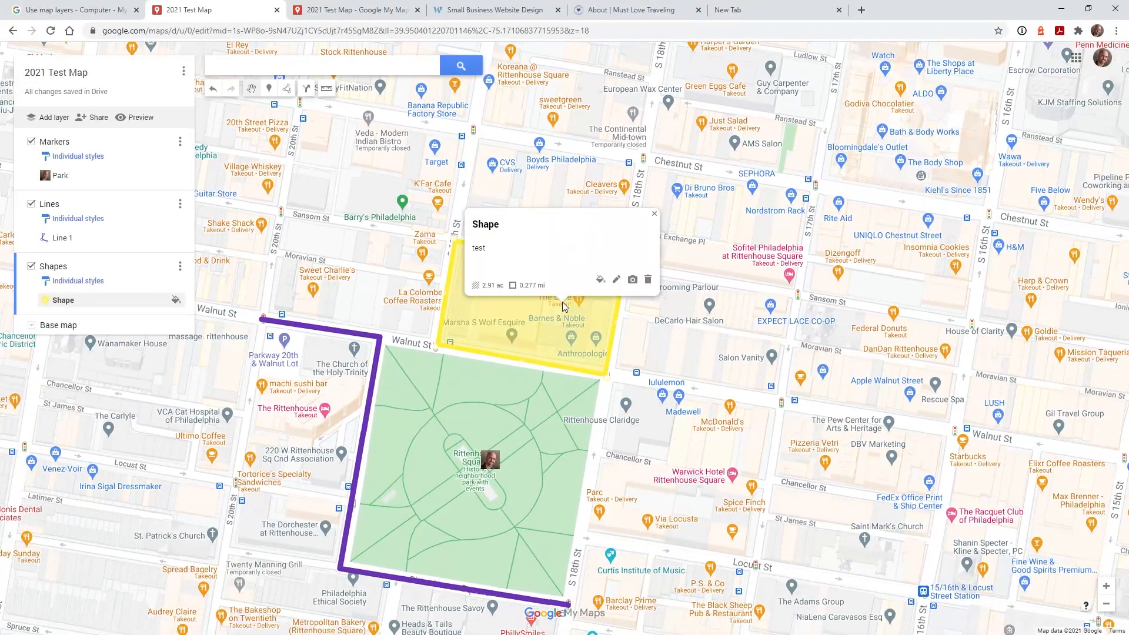
click(613, 281)
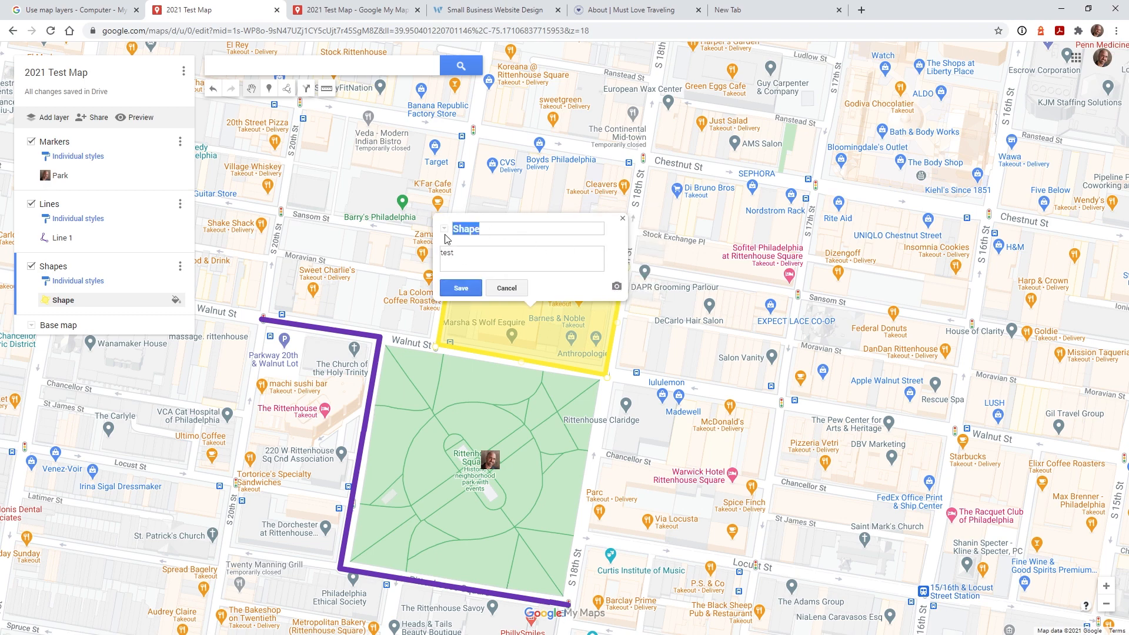
click(517, 287)
click(603, 286)
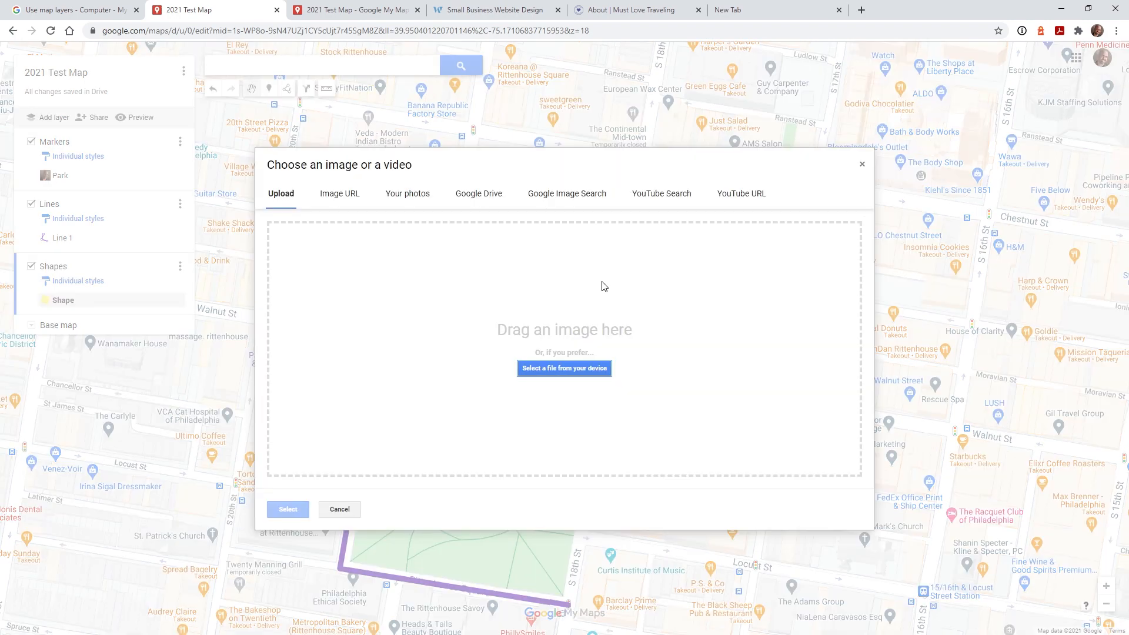
click(573, 370)
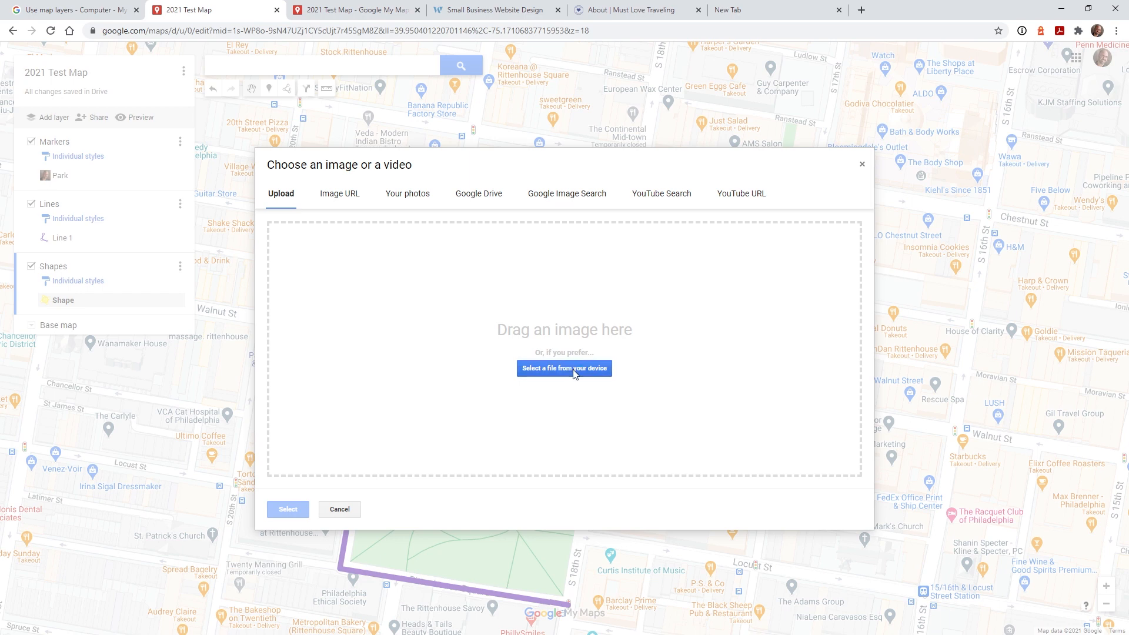
click(137, 106)
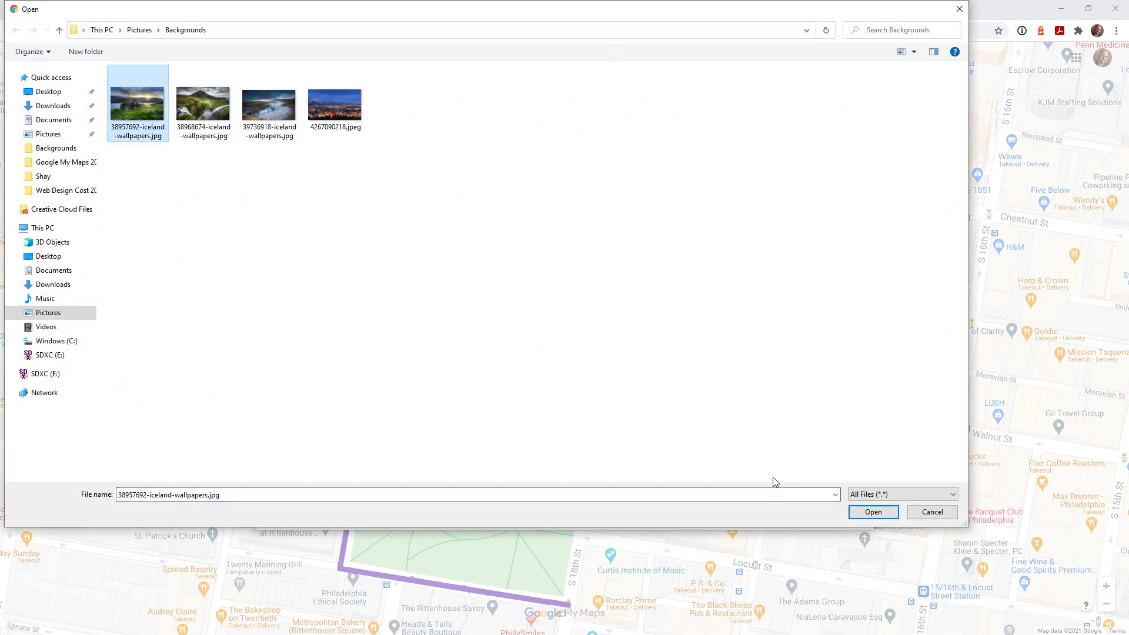
click(874, 512)
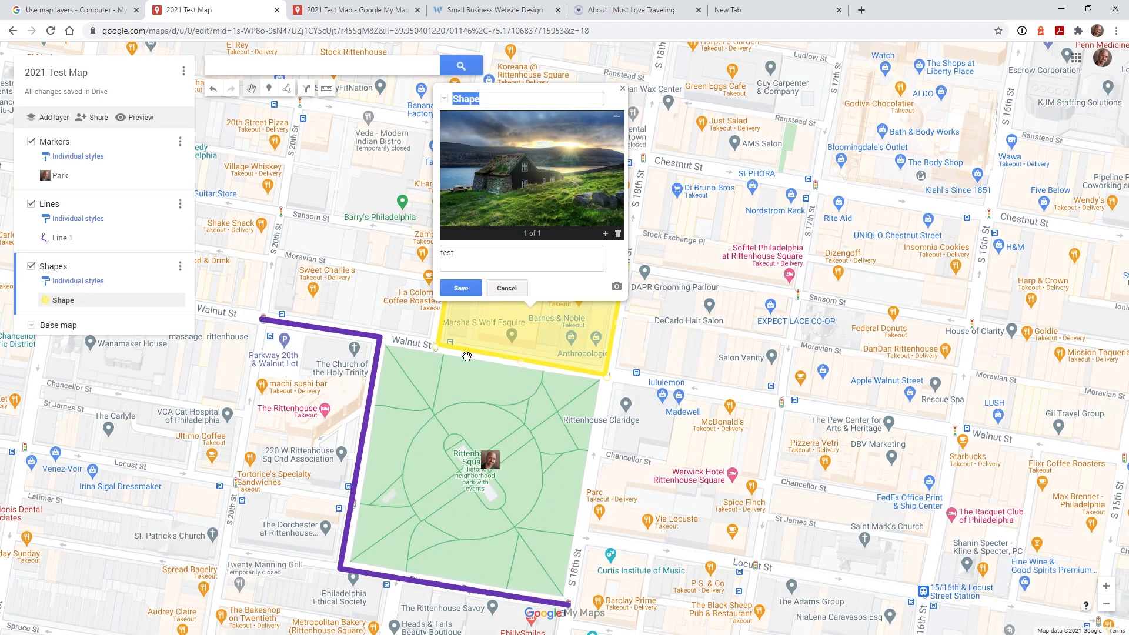
click(465, 284)
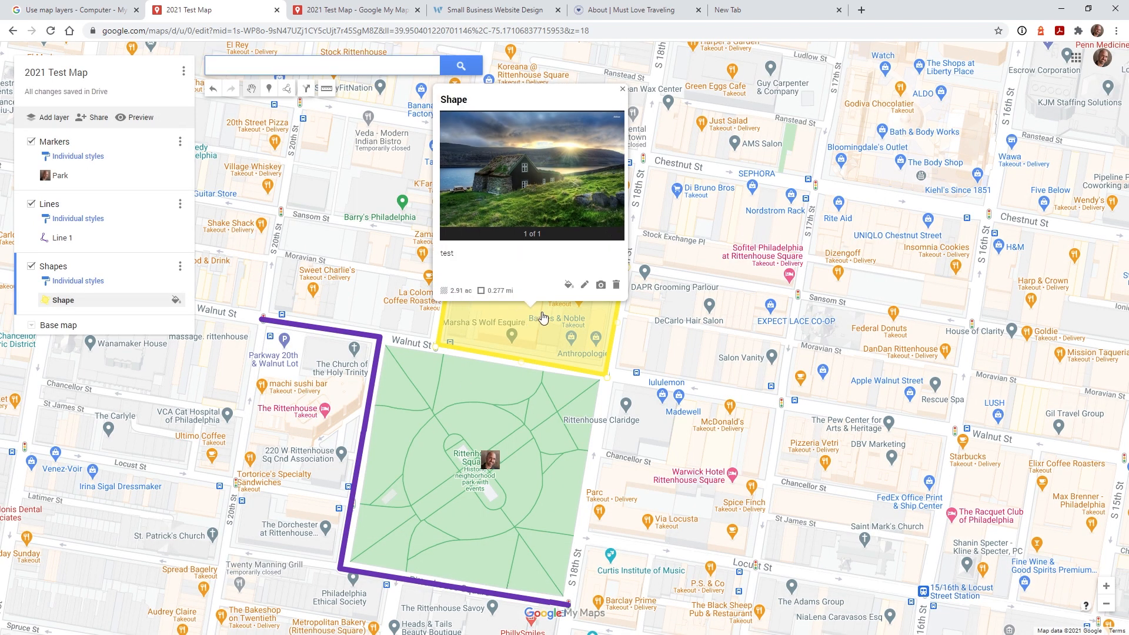
click(702, 251)
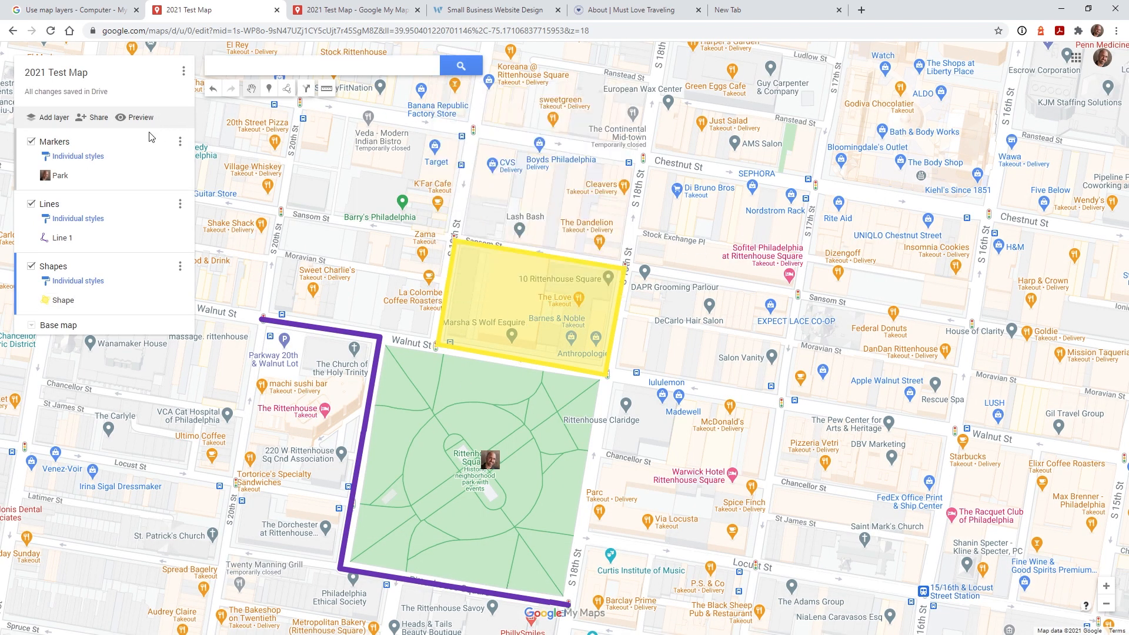
- Preview the map in view-only mode, check the Shape entry's image and description, and return to the layer list
click(137, 117)
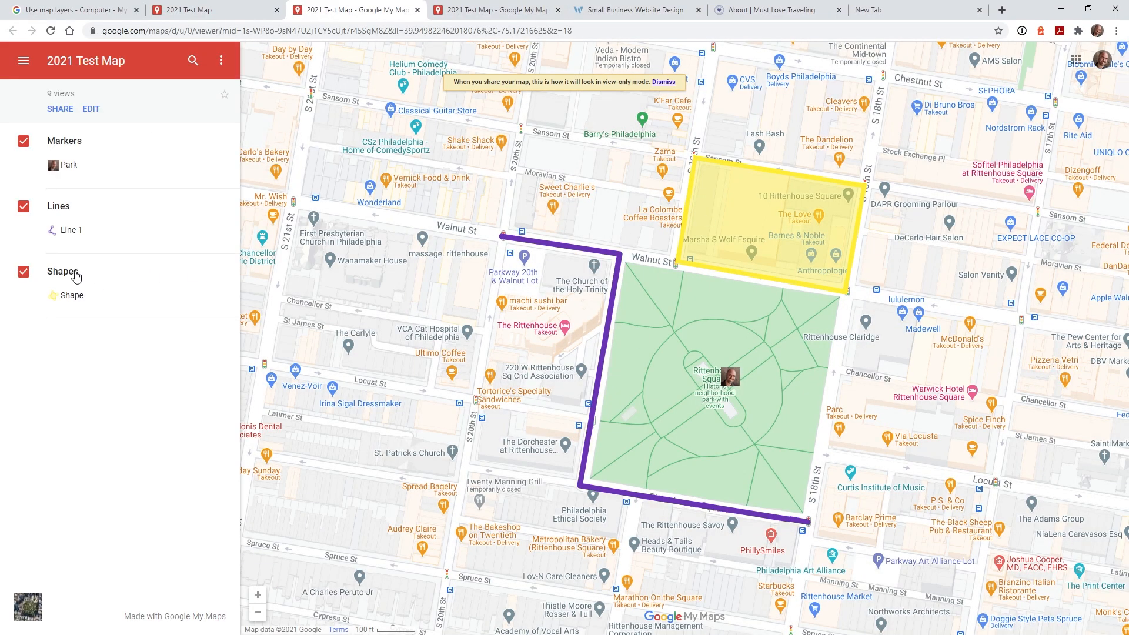
click(71, 300)
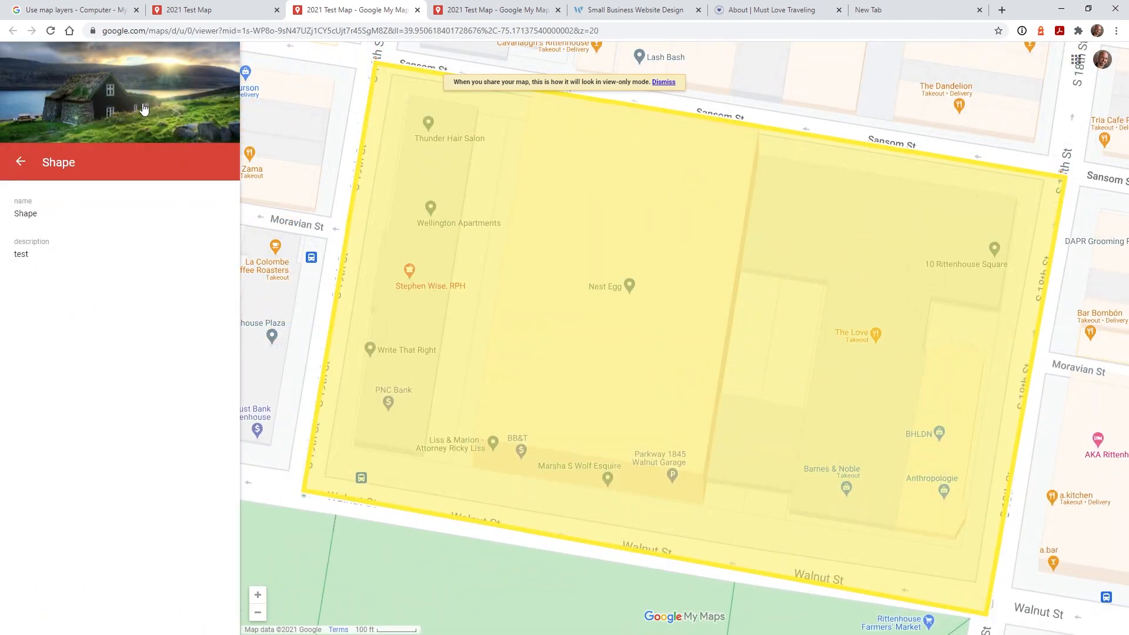
click(21, 162)
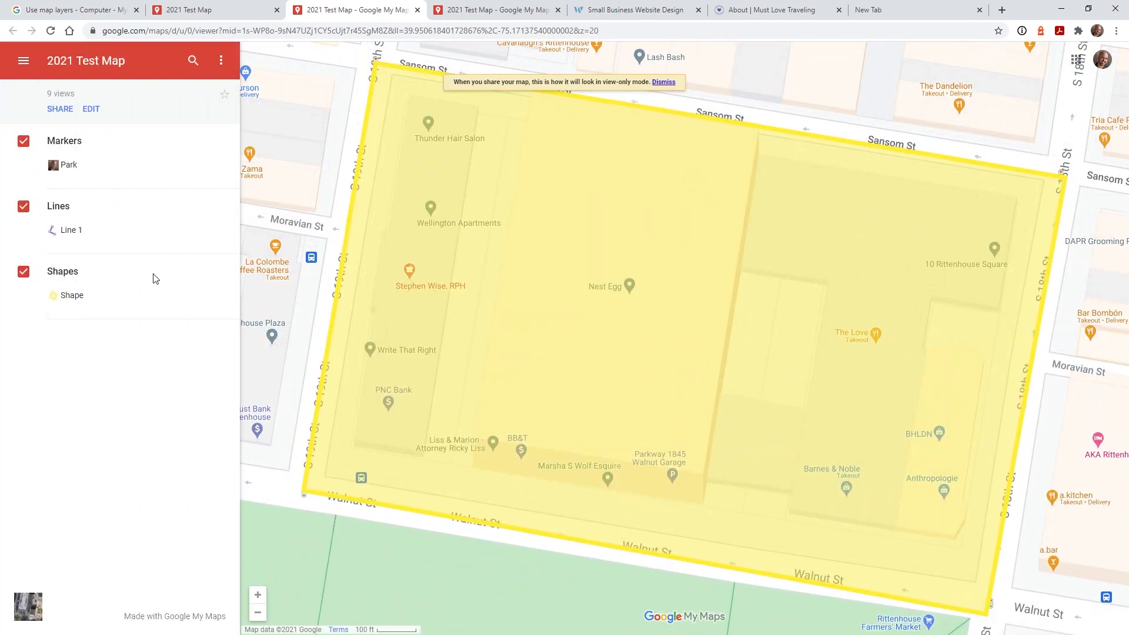
scroll(476, 212, down, 2)
scroll(496, 315, down, 2)
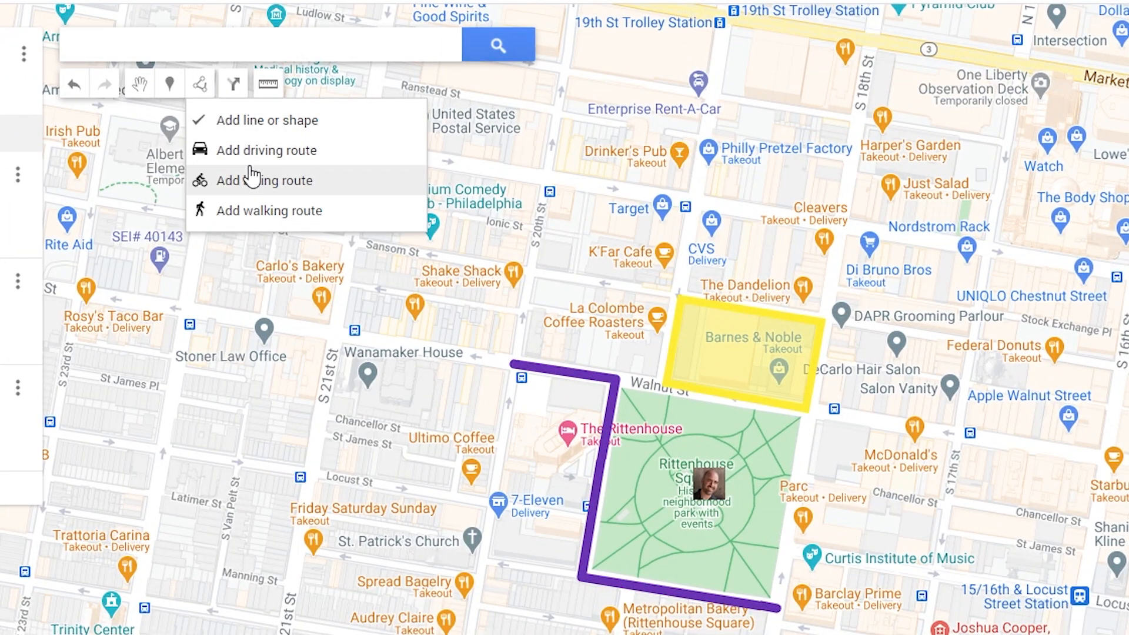
- Trace a driving route from City Hall to S 18th St beside Rittenhouse Square, and reroute it past Staples on S 15th St
click(285, 151)
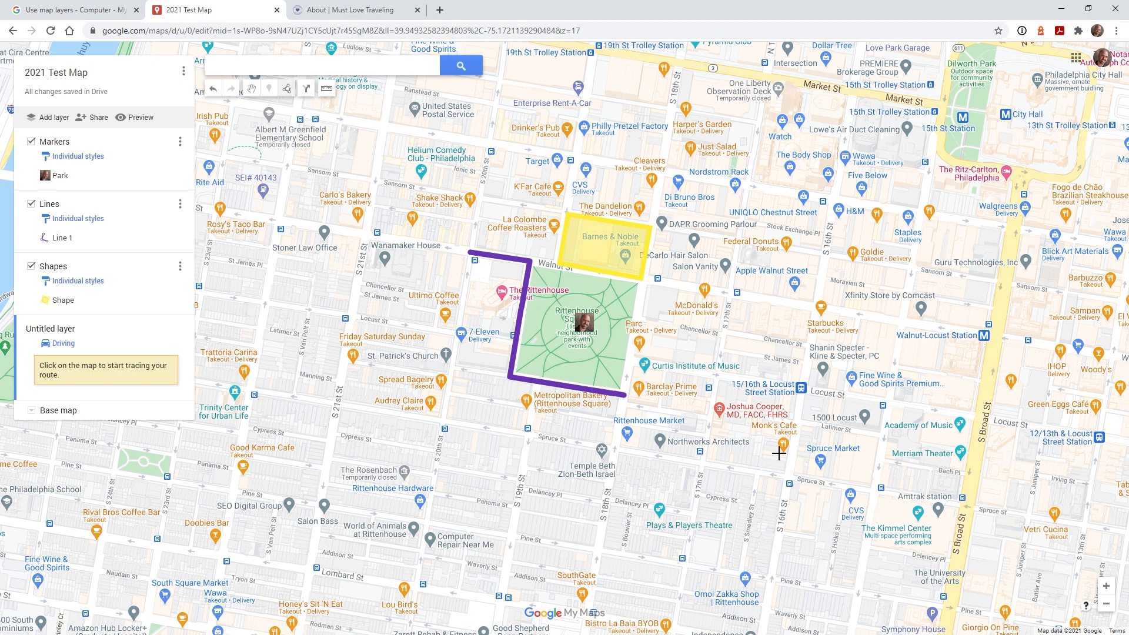
click(1020, 174)
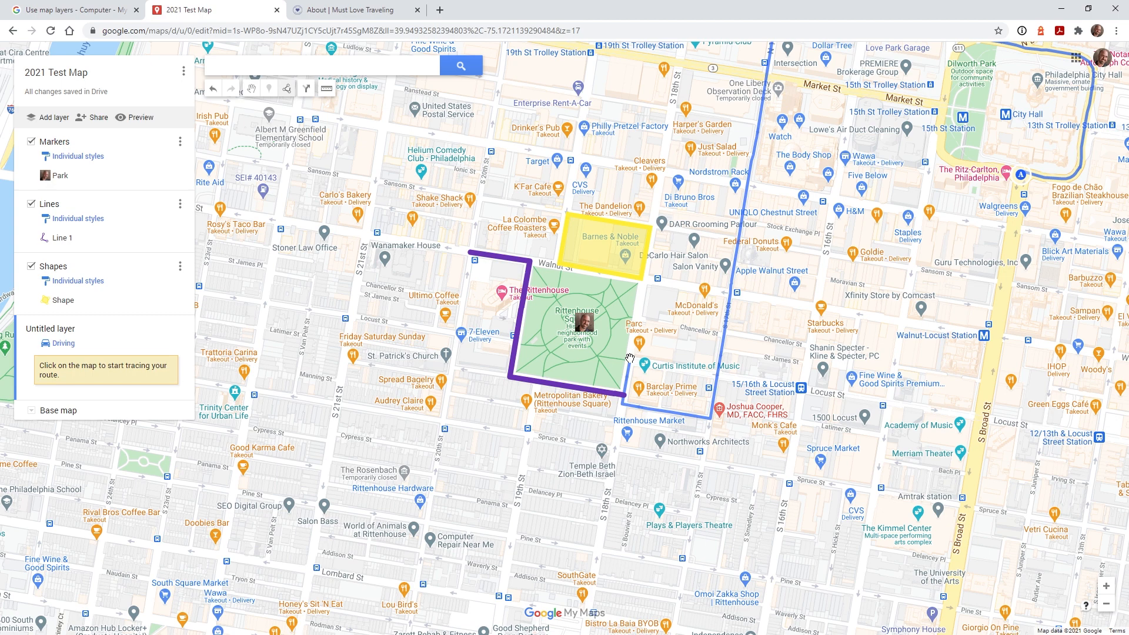
click(630, 358)
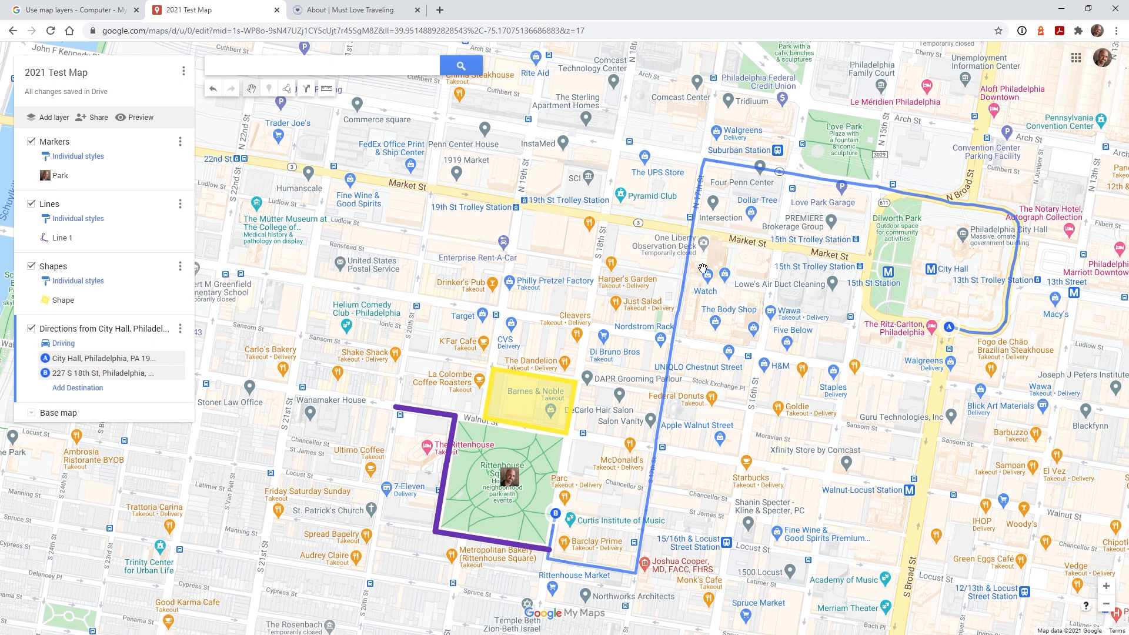
drag(706, 164, 845, 390)
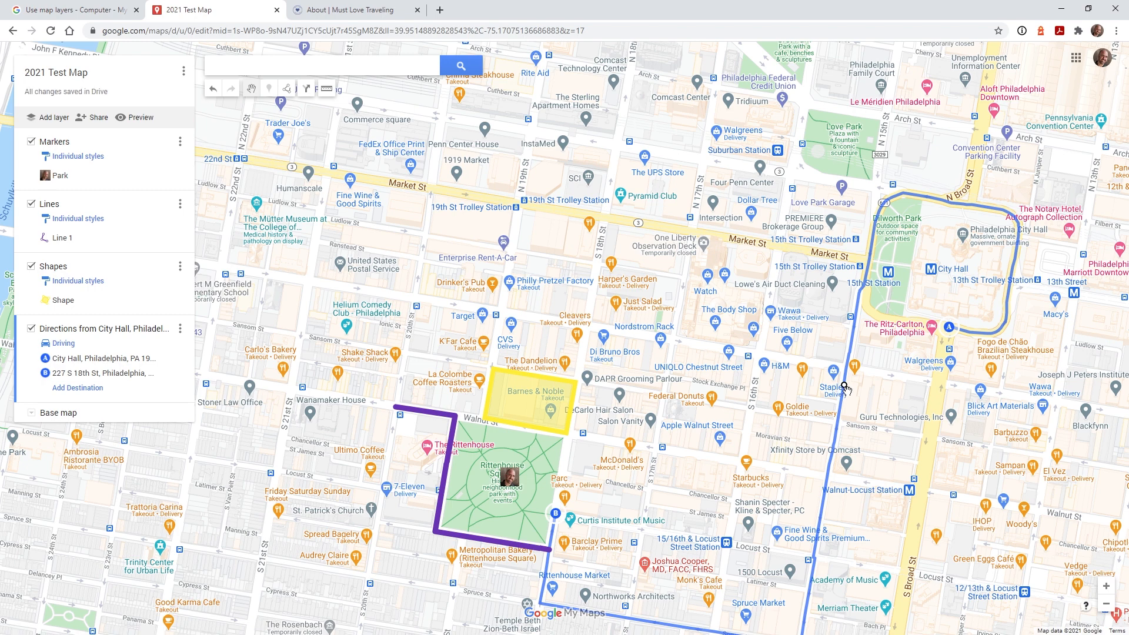
drag(877, 448, 855, 325)
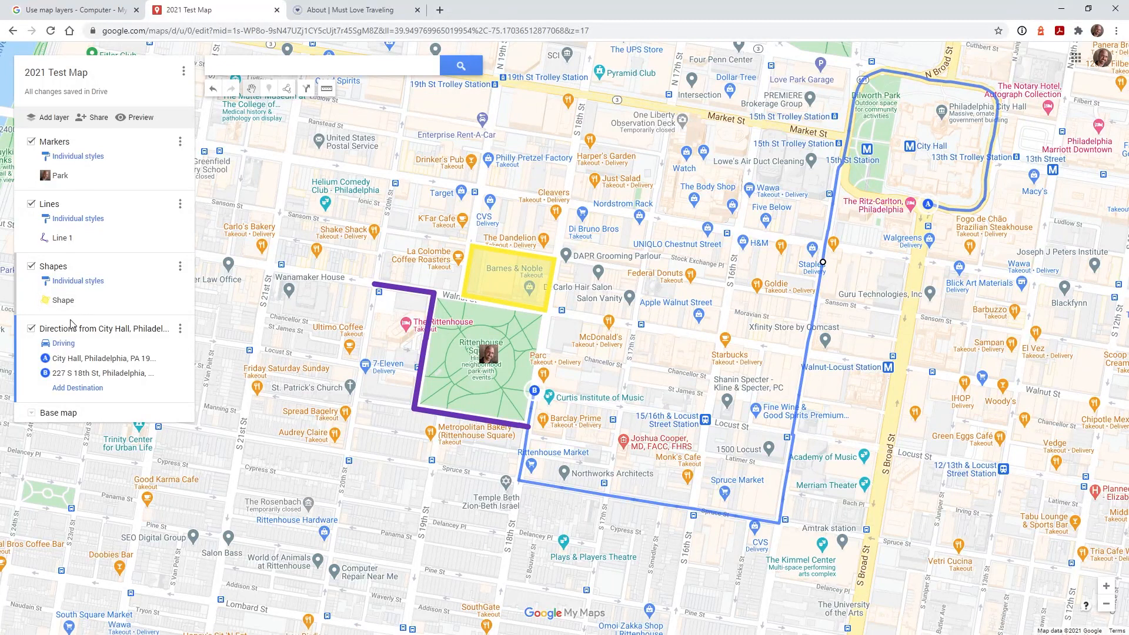
- Add 16th St & Chestnut St as the driving route's third destination and move it up one place in the stop order
click(68, 392)
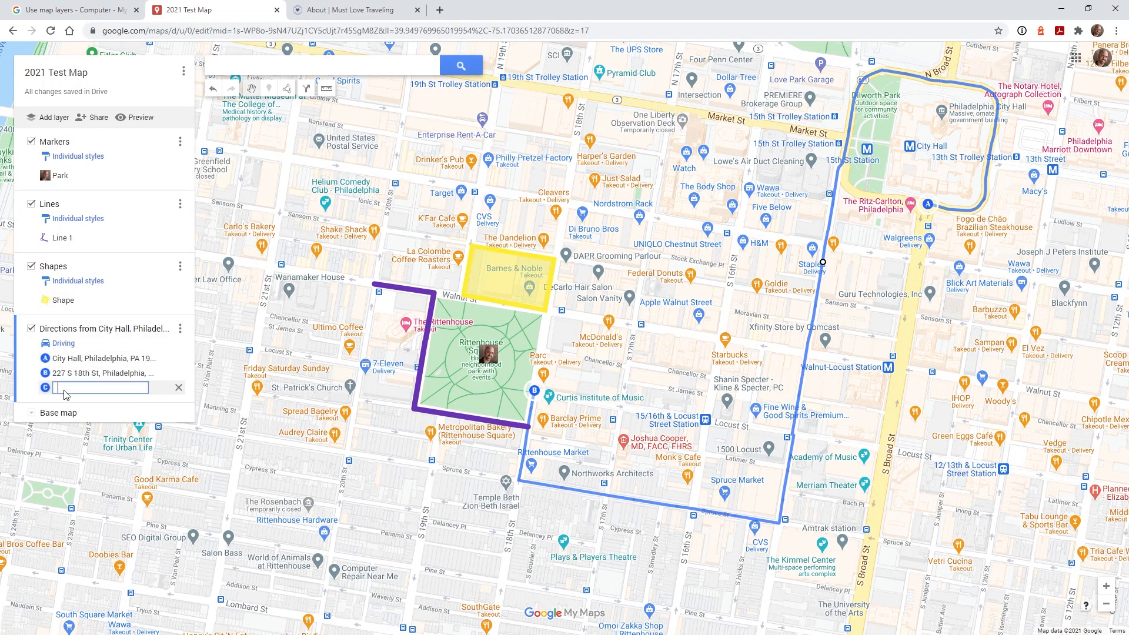
click(738, 230)
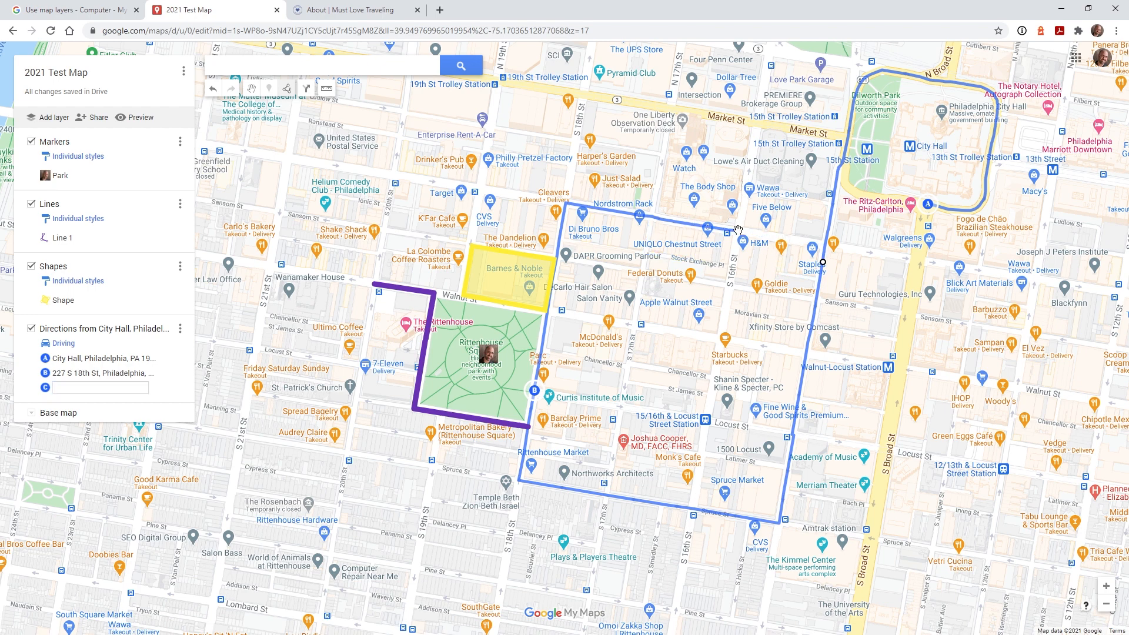
click(738, 230)
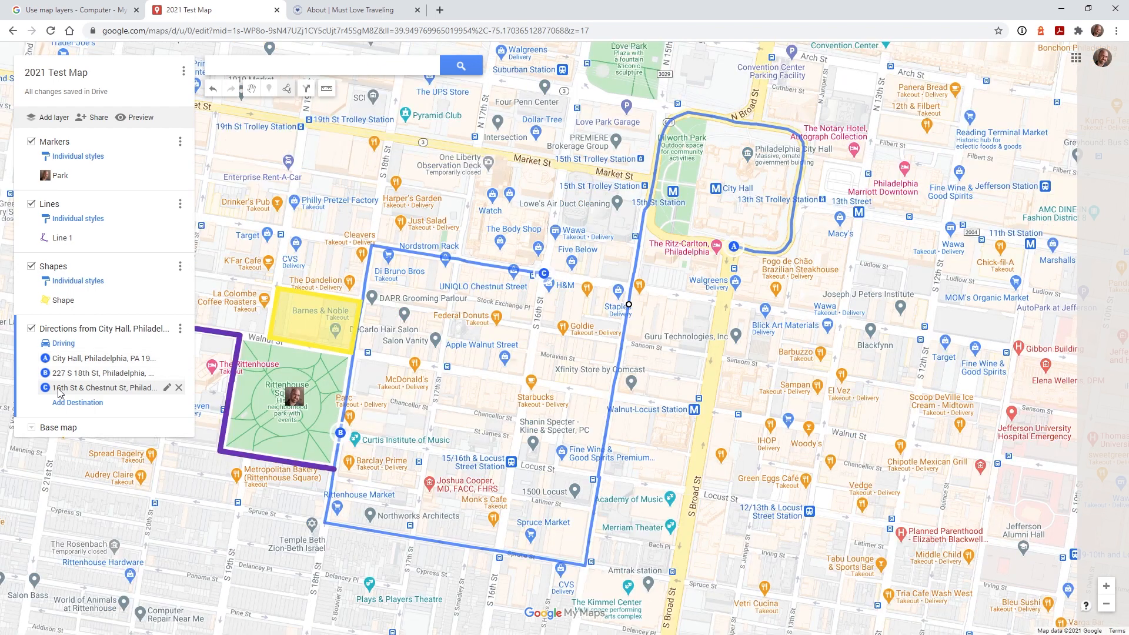
click(58, 389)
drag(51, 394, 56, 373)
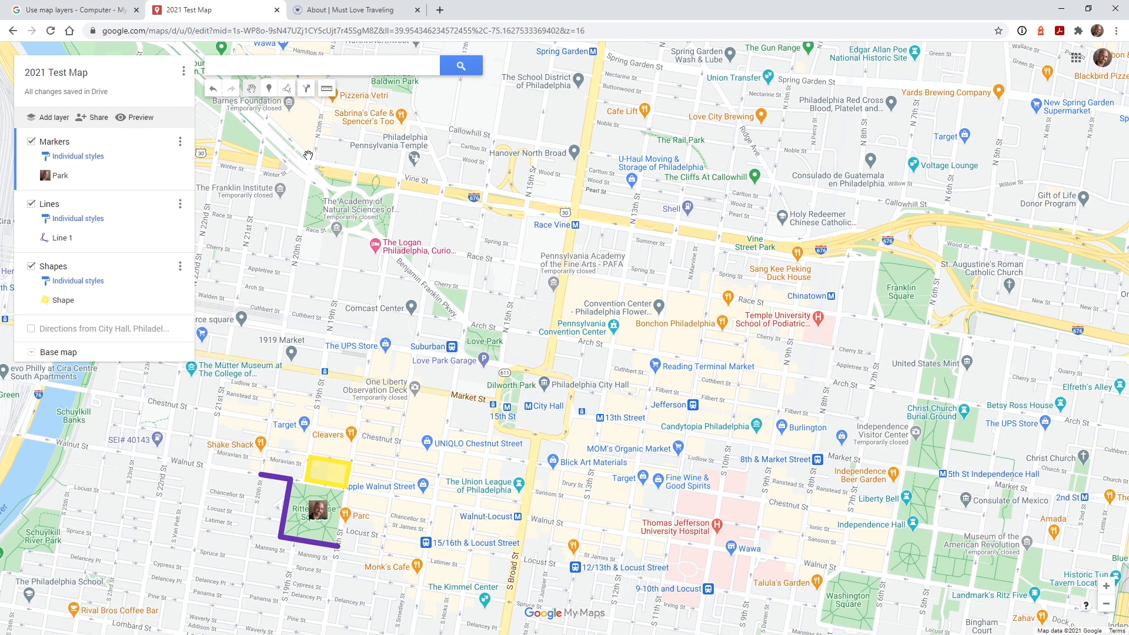
- Add a second directions layer with a driving route from City Hall, Philadelphia, to the United States Mint
click(307, 89)
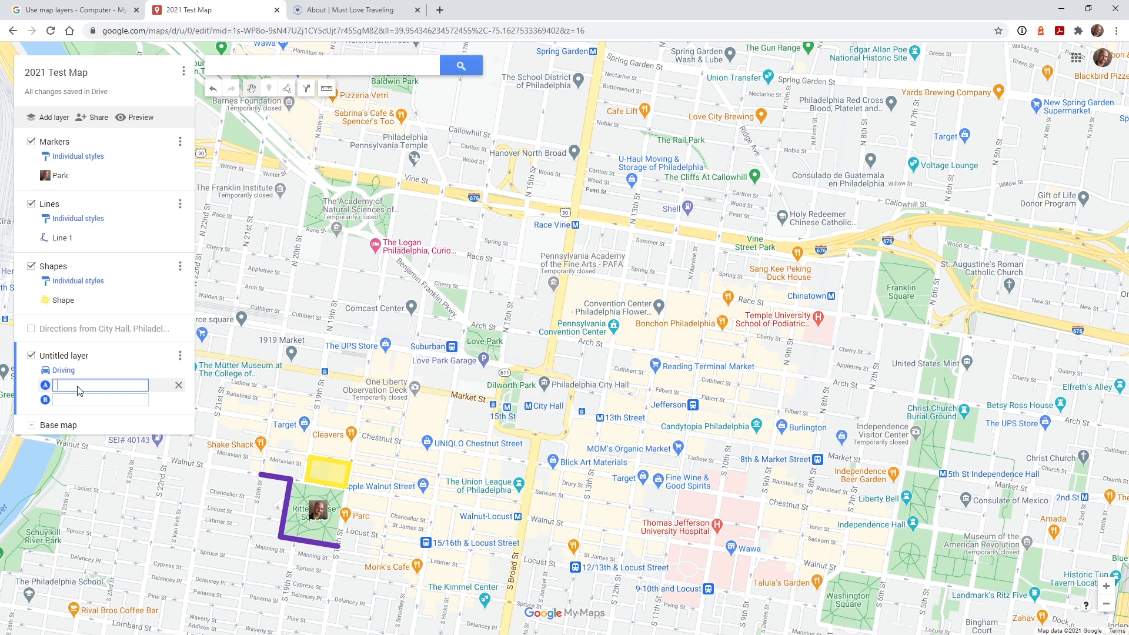
text(ty)
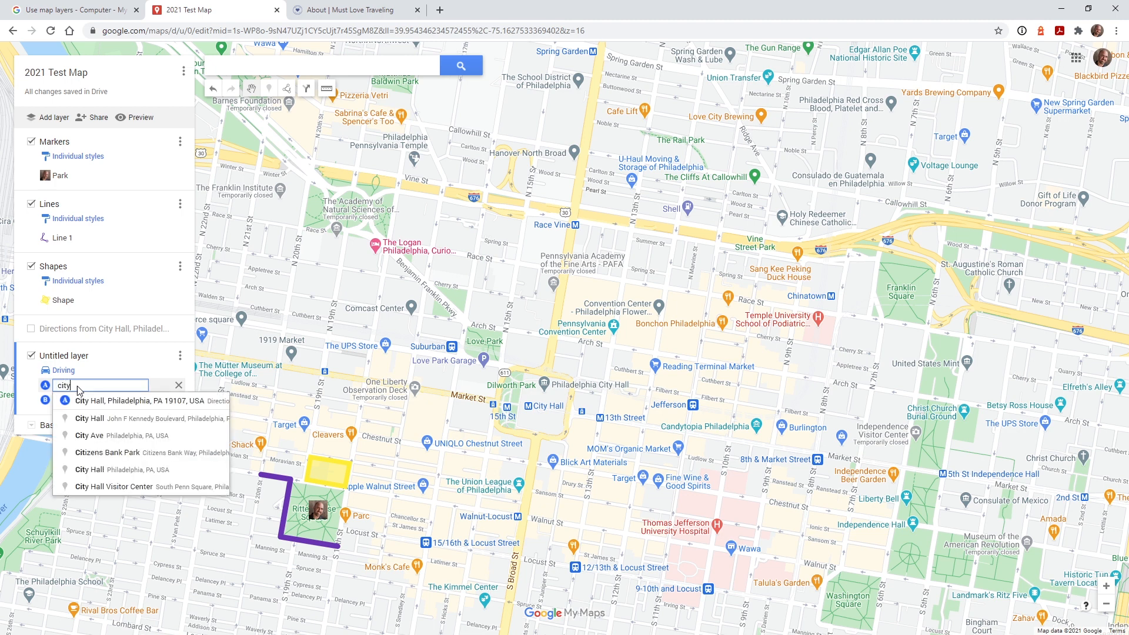
click(112, 406)
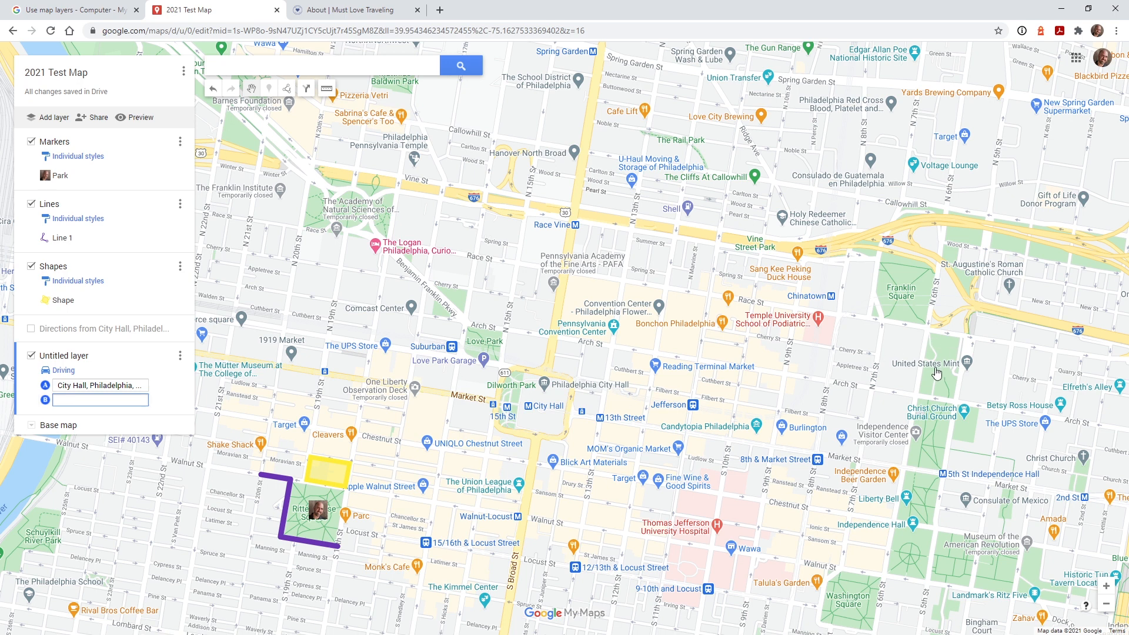
text(united)
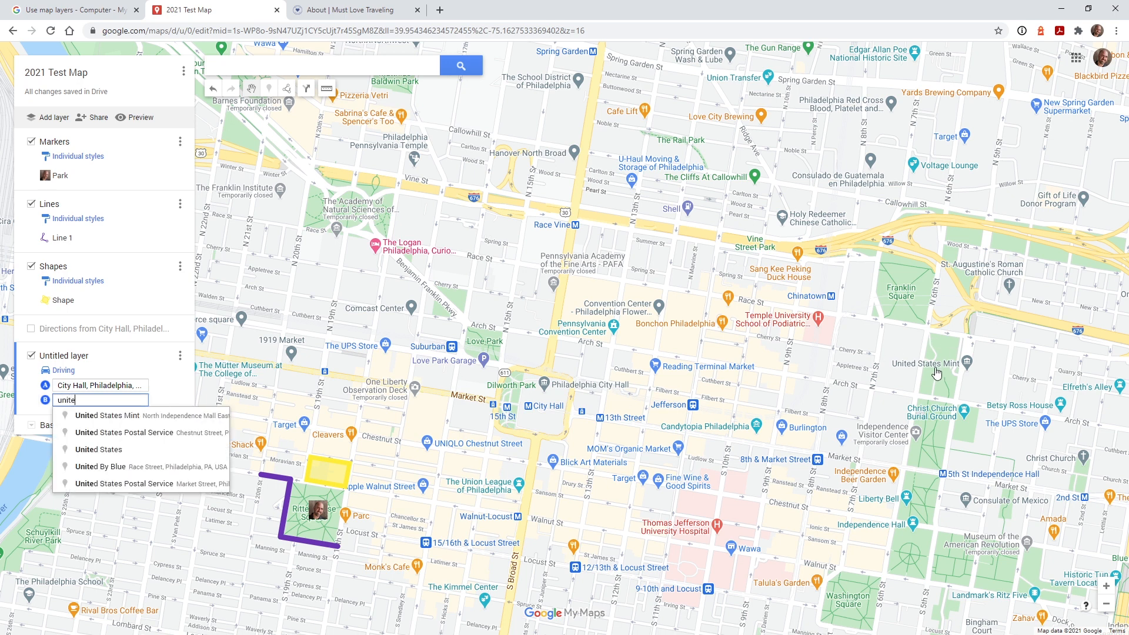
click(144, 418)
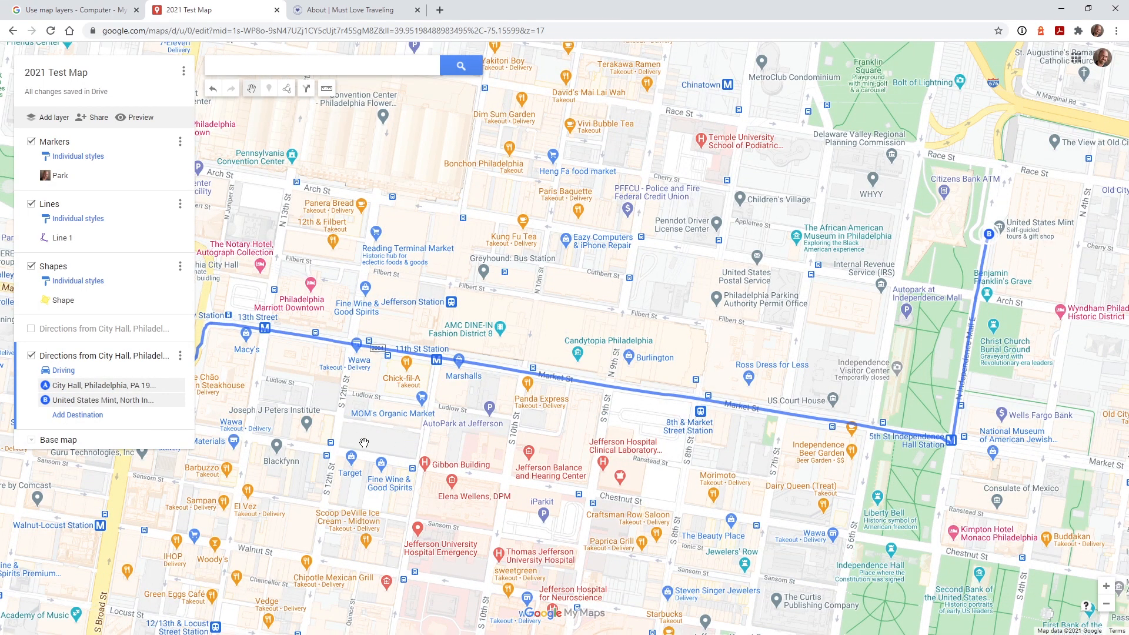
drag(385, 441, 552, 419)
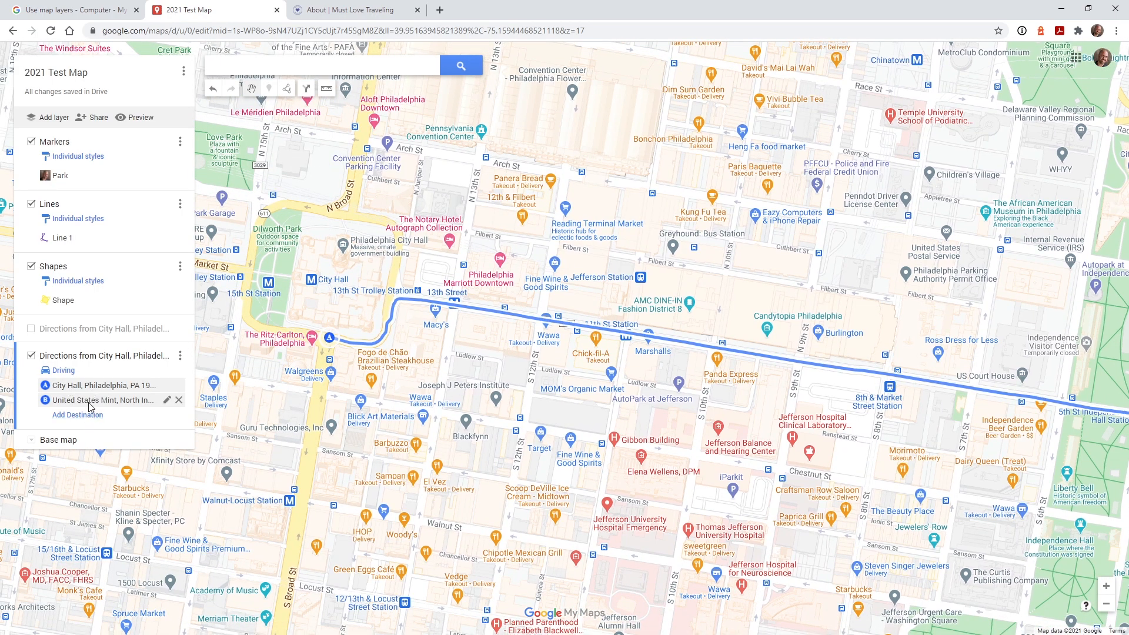
drag(510, 381, 298, 406)
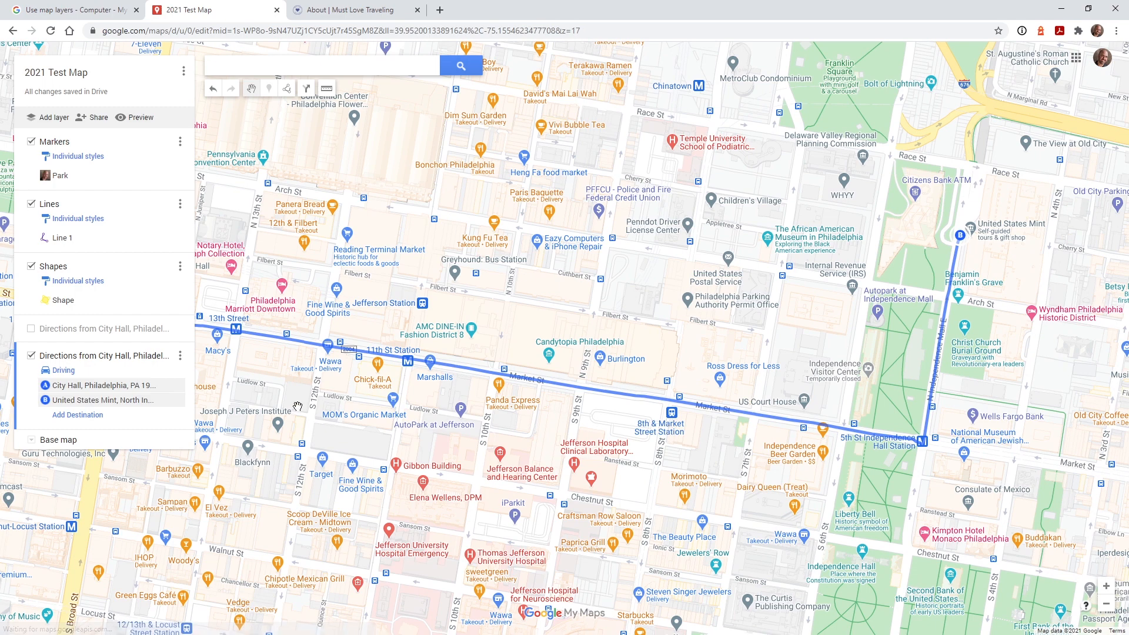
drag(537, 378, 487, 394)
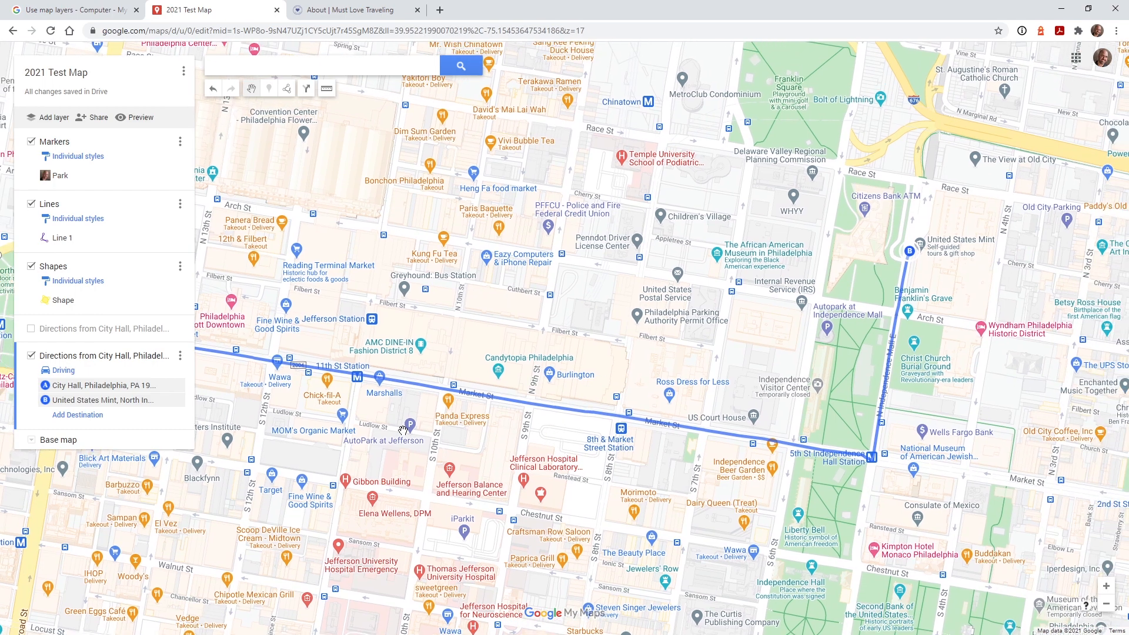
- Add Reading Terminal Market as a third stop on the United States Mint route and move it up to second place
click(80, 418)
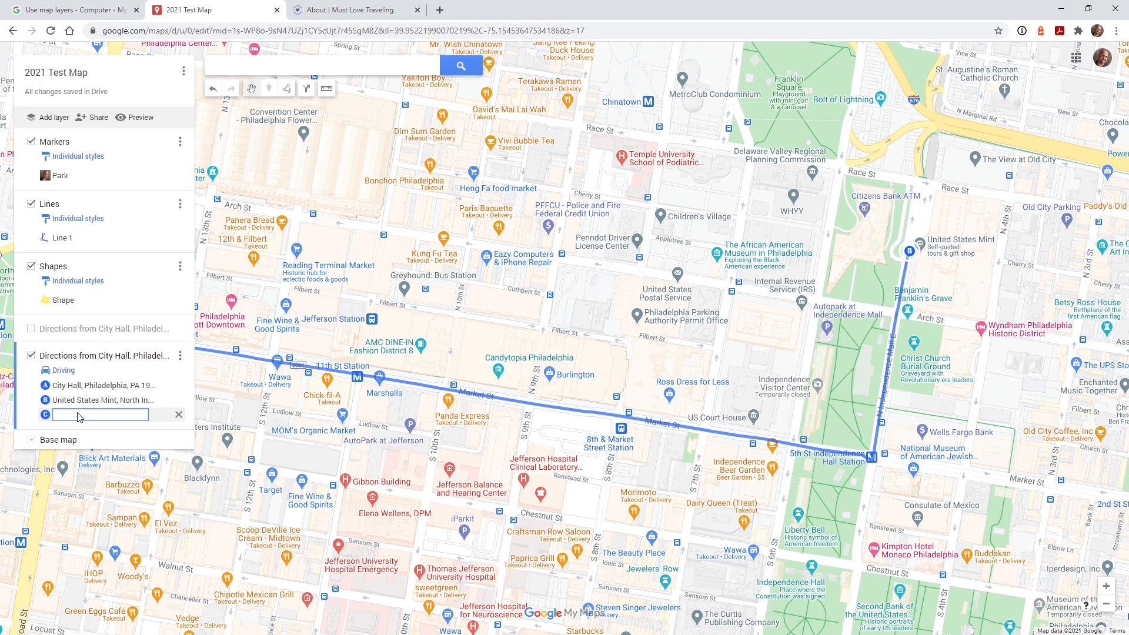
text(read)
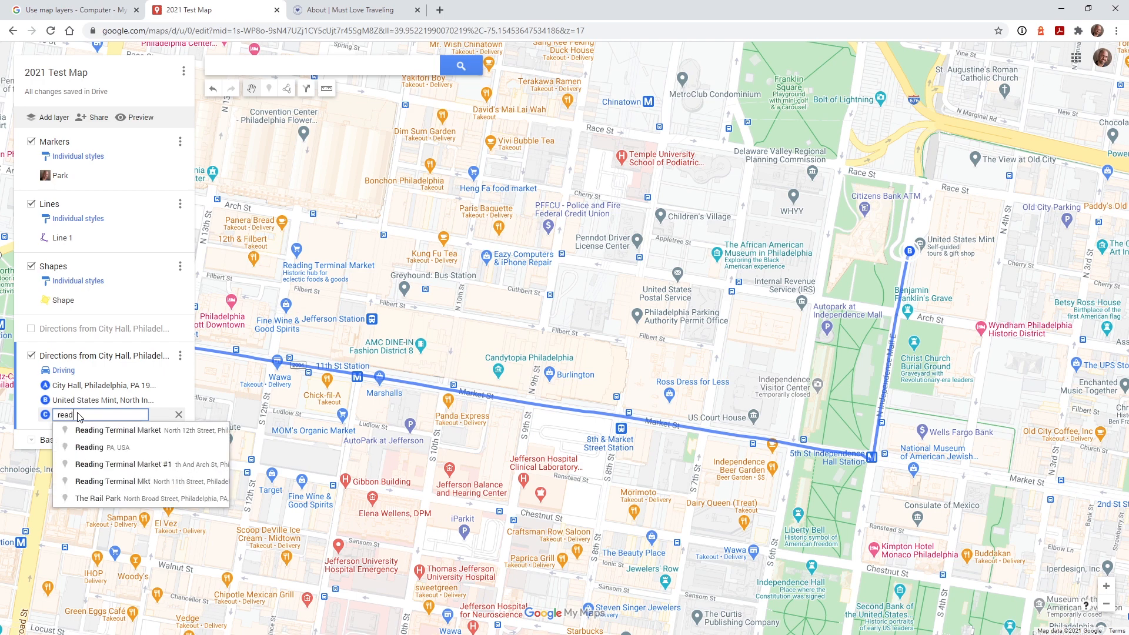
click(122, 434)
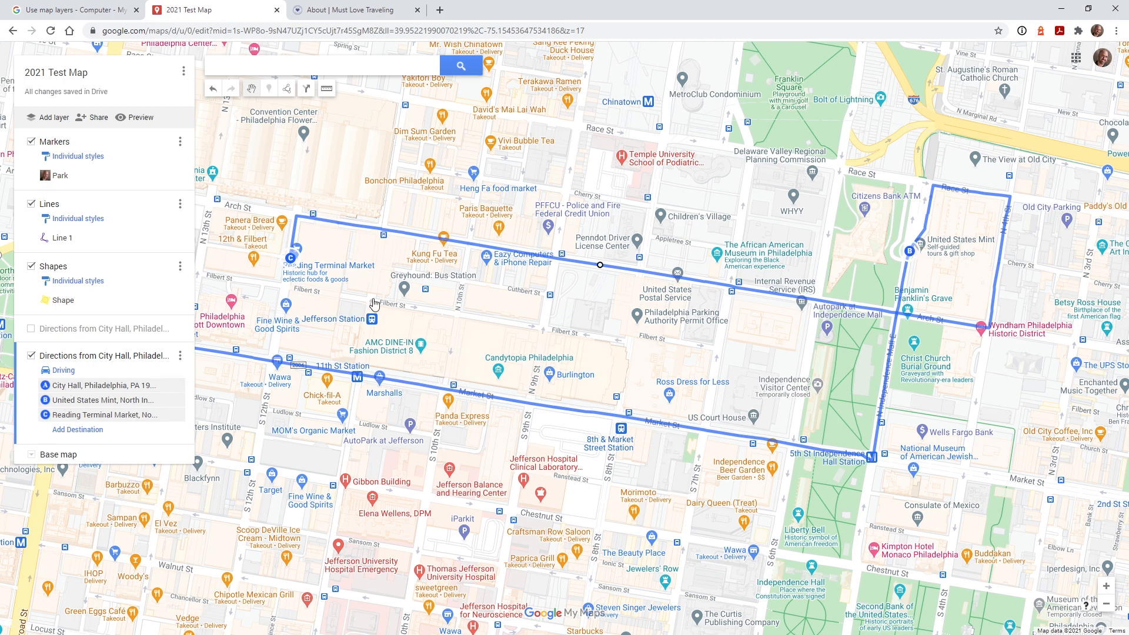
click(88, 415)
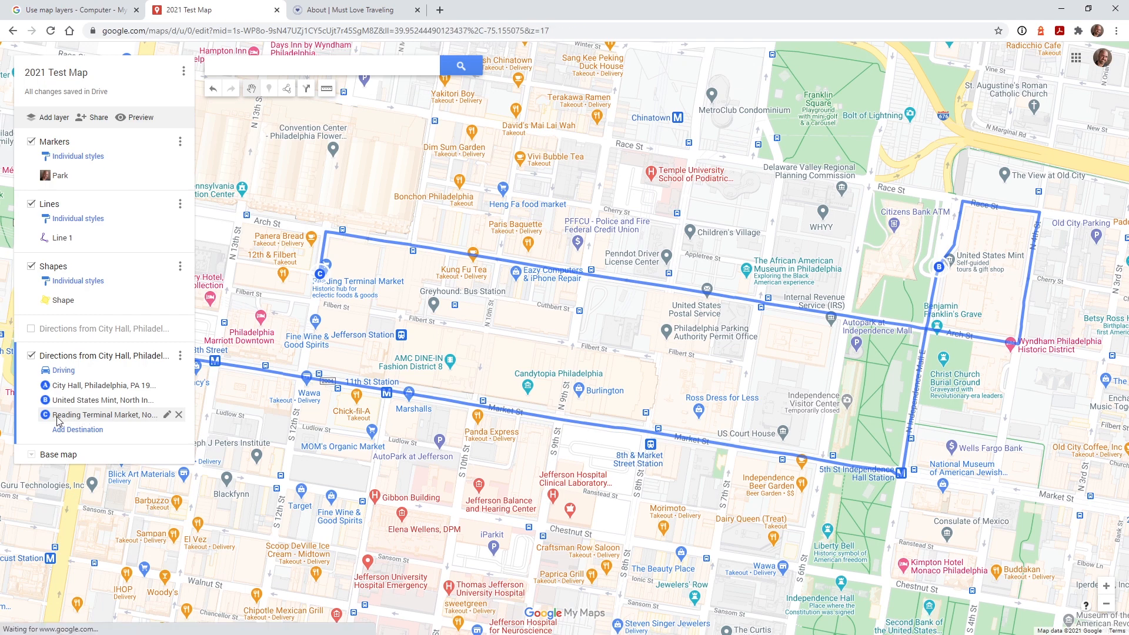
drag(63, 416, 75, 386)
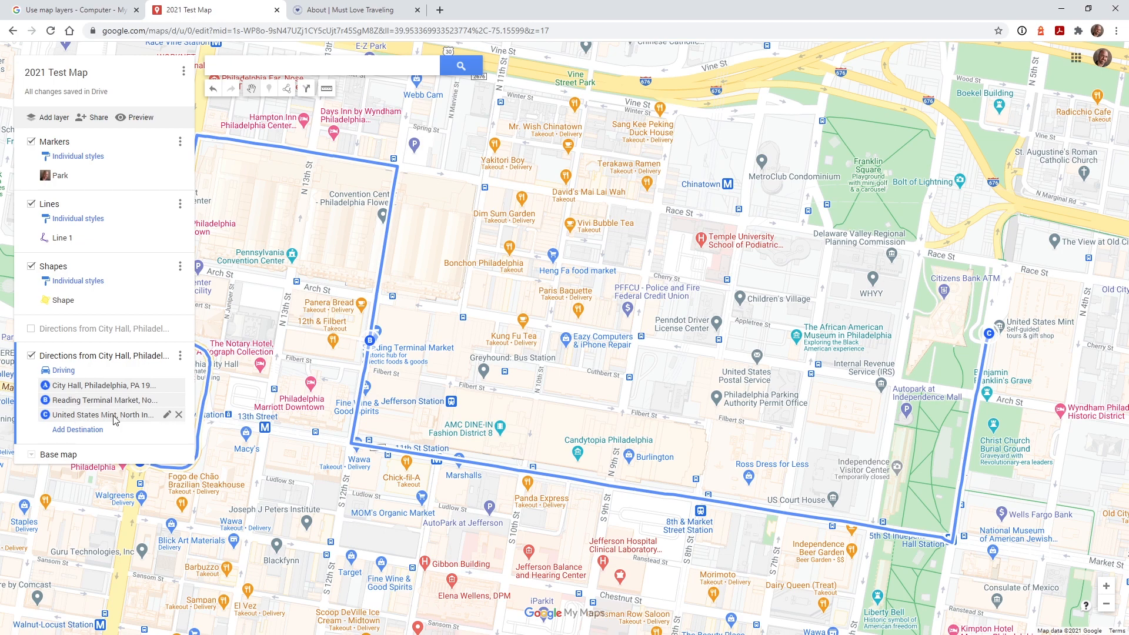
- Measure a closed area starting at Vine St and N Broad St, around Logan Square, along Cherry St and back to the start
drag(433, 368, 565, 364)
scroll(566, 363, down, 1)
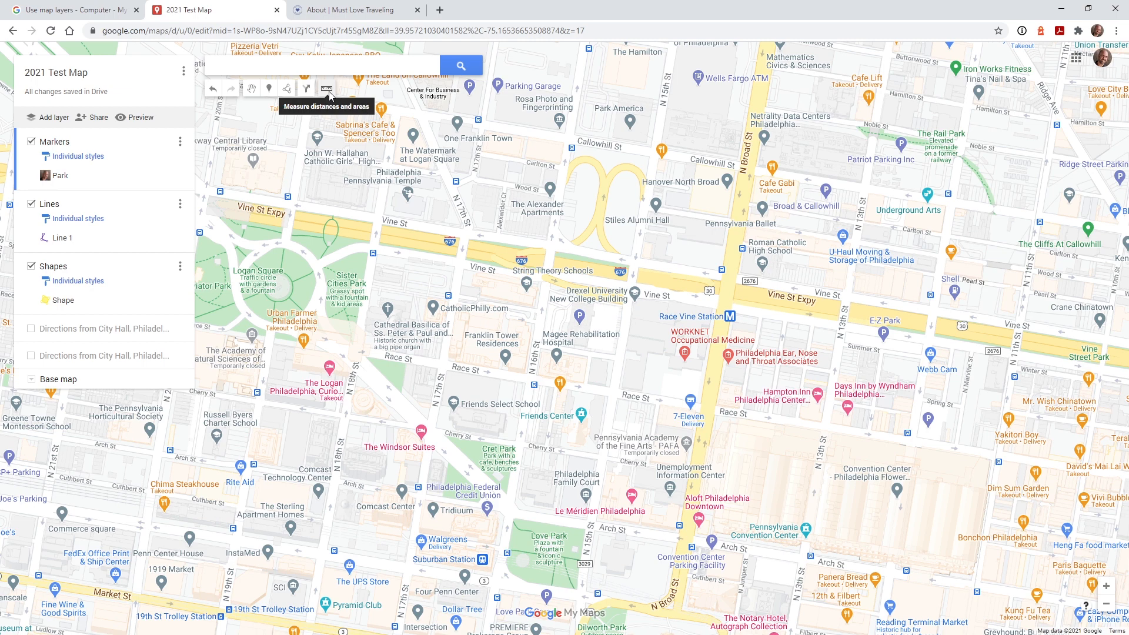
click(329, 92)
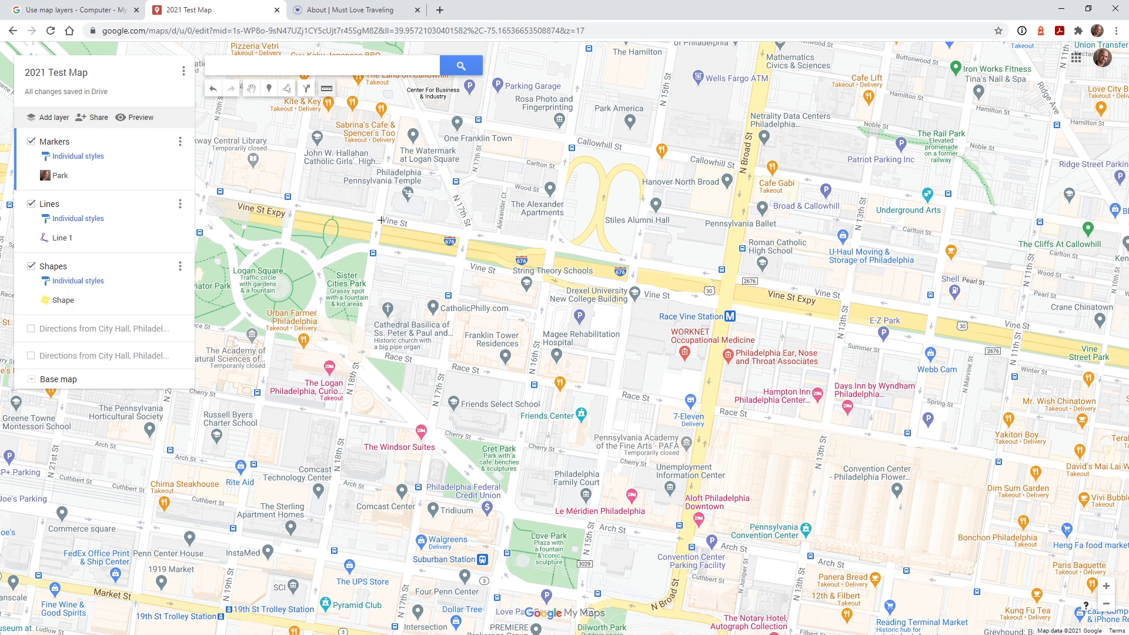
click(730, 276)
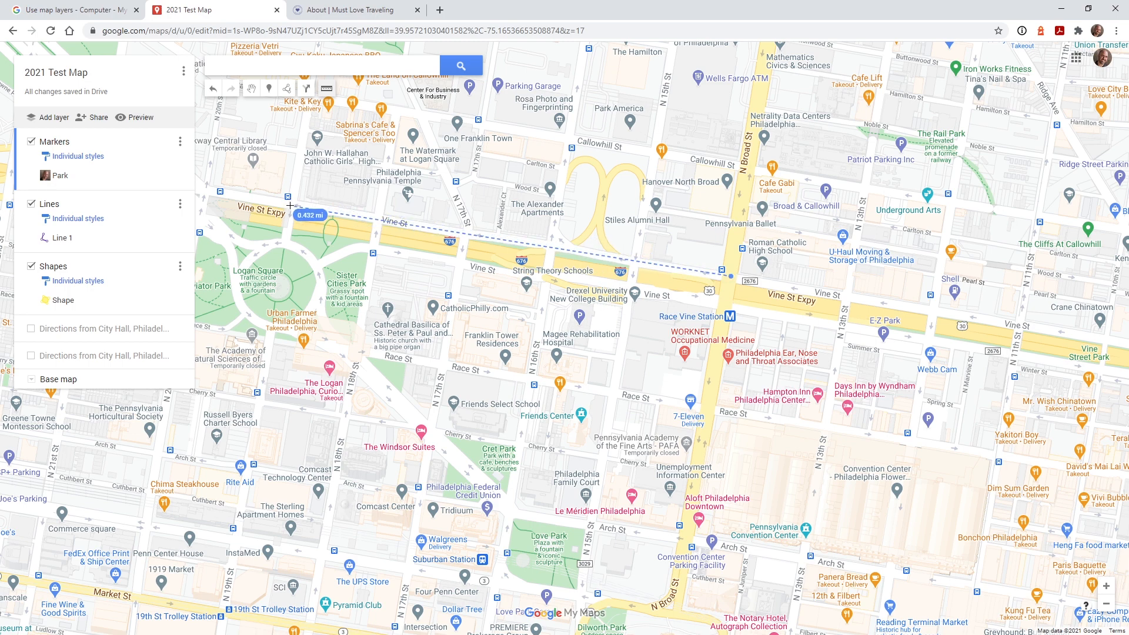
click(290, 205)
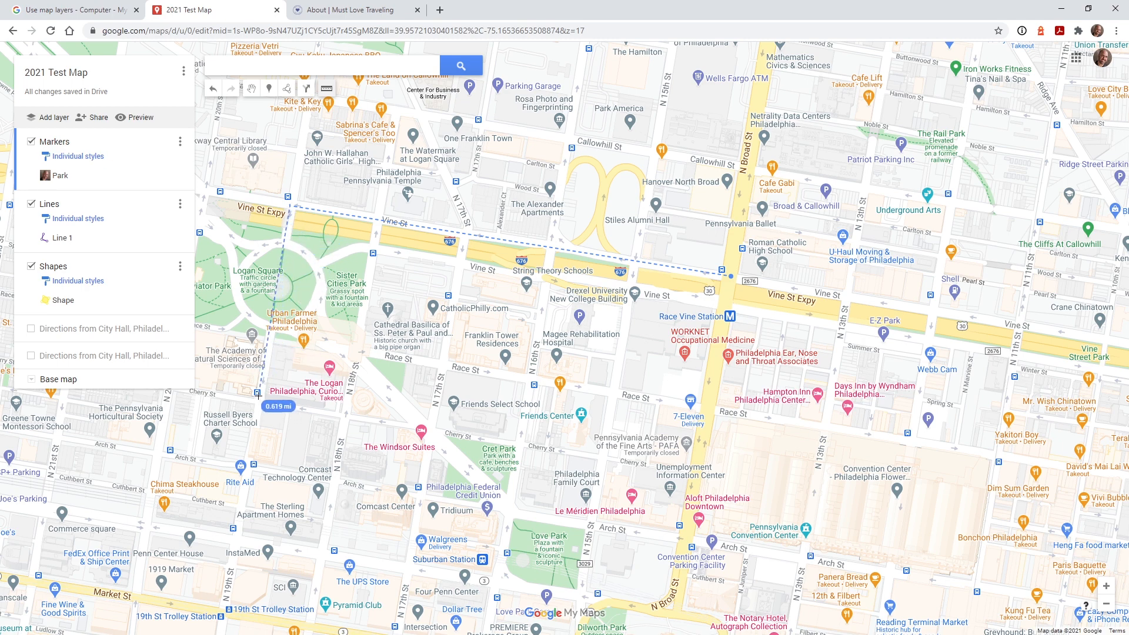
click(258, 401)
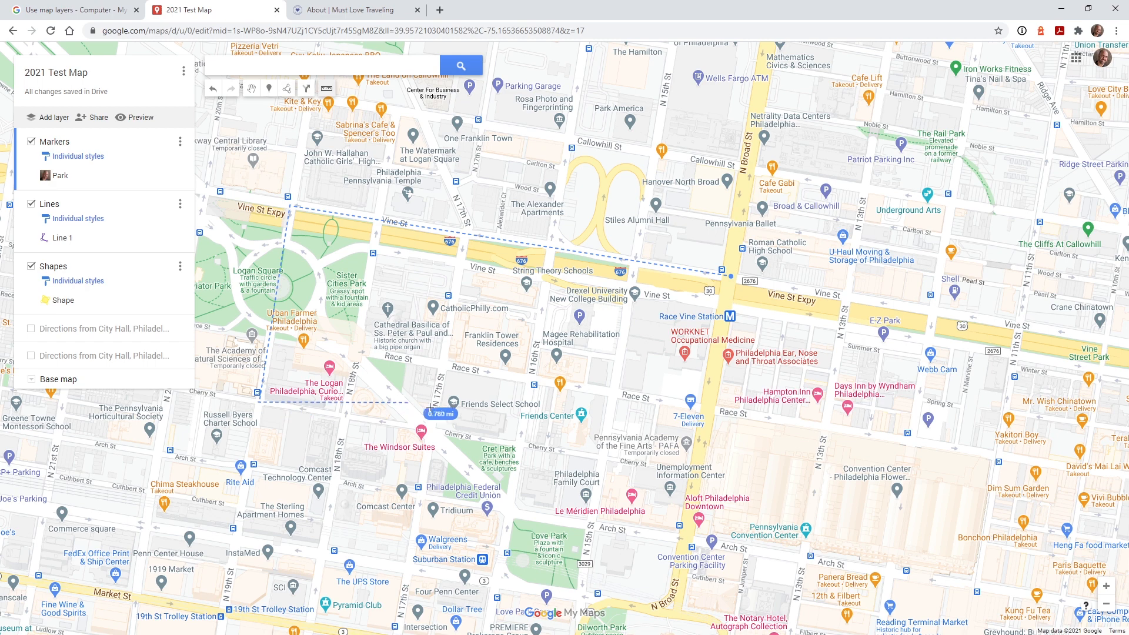
click(642, 462)
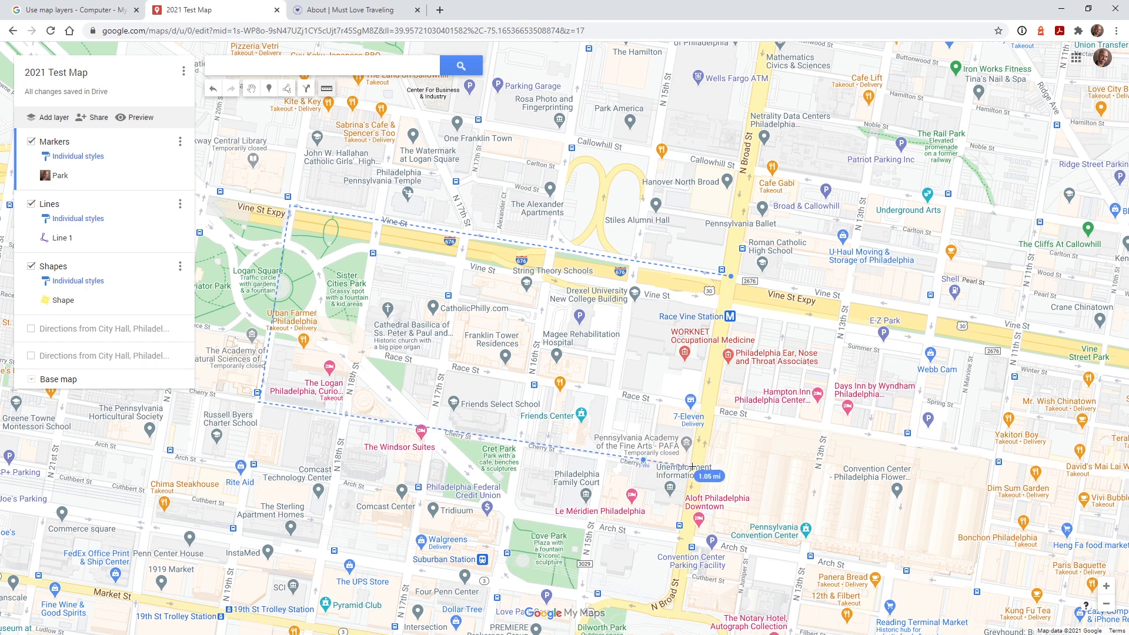
click(732, 278)
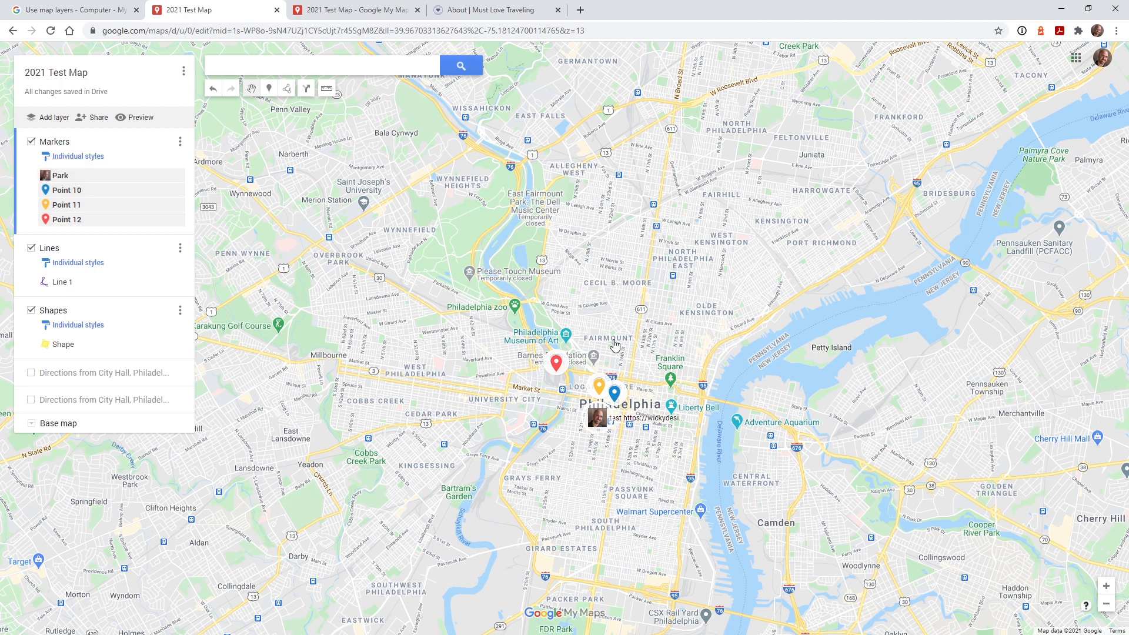
- Group the Markers layer's places by Uniform style
drag(613, 346, 585, 311)
scroll(570, 370, up, 1)
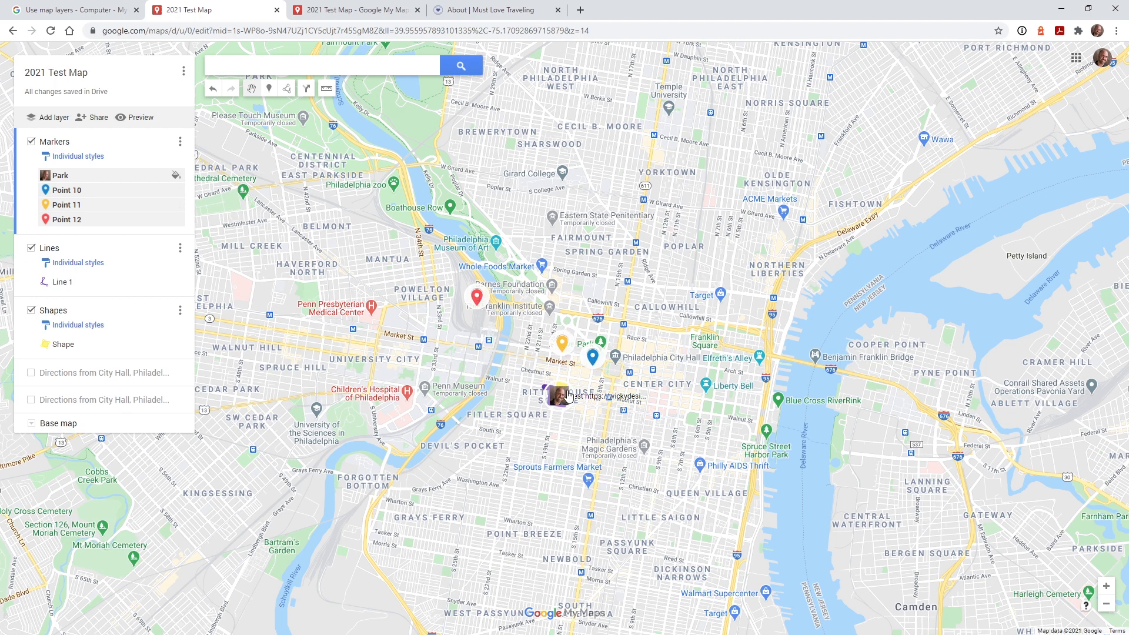
click(89, 157)
click(118, 166)
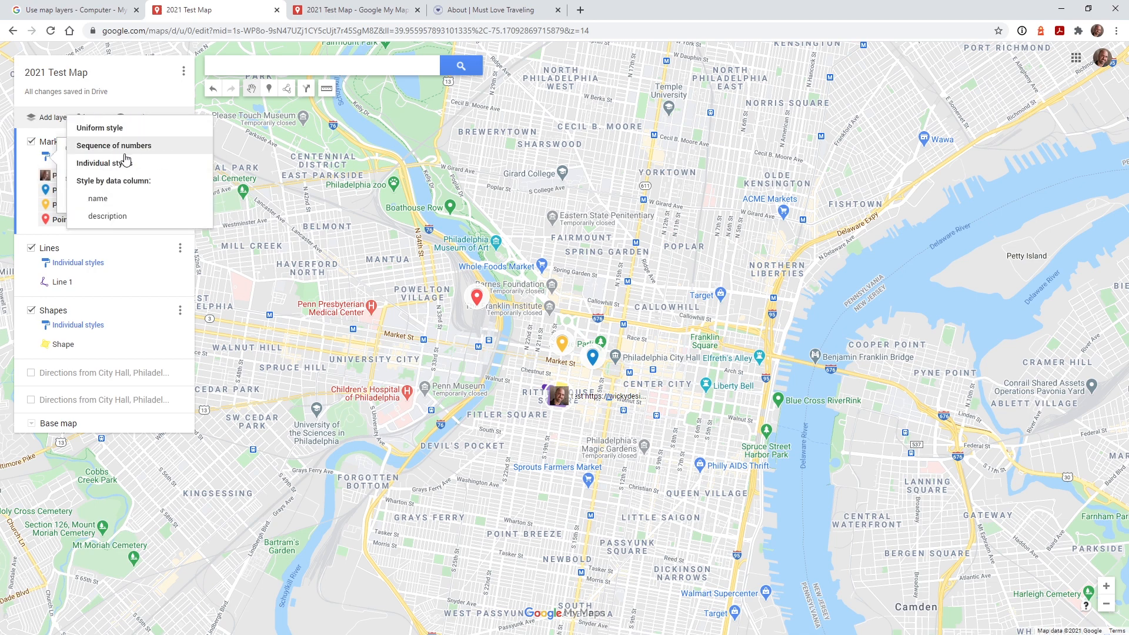
click(110, 128)
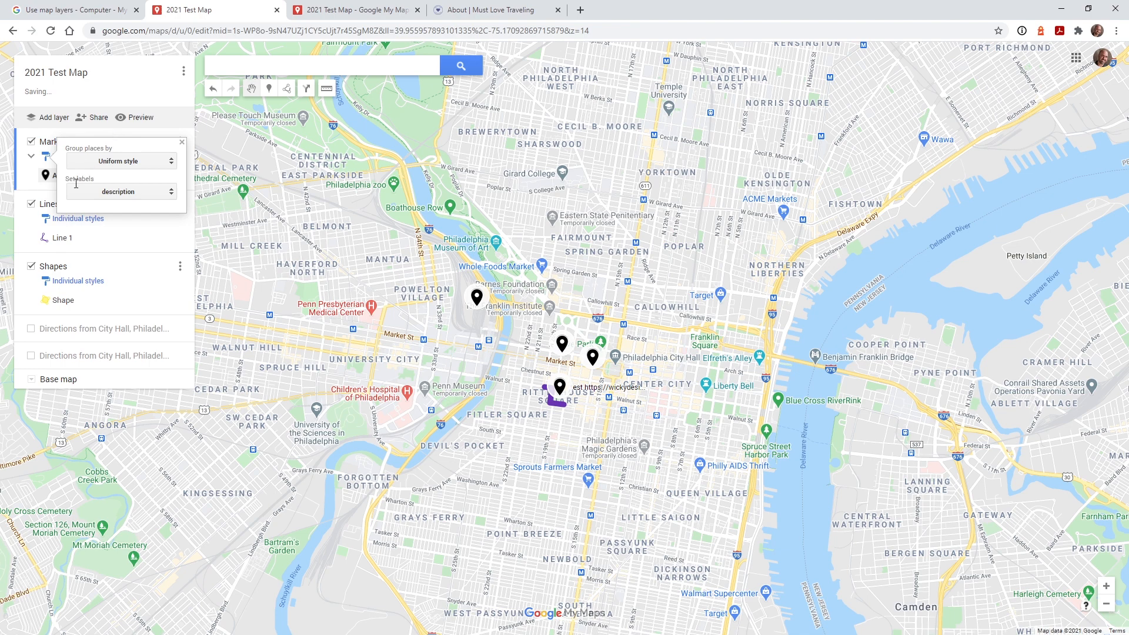
click(47, 182)
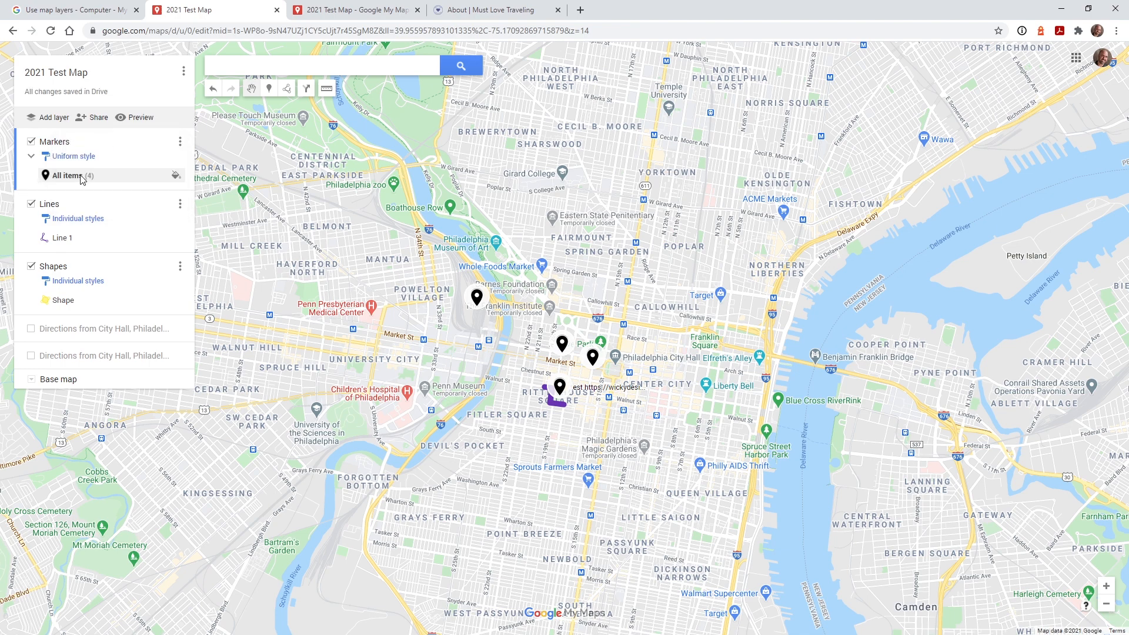
- Style all items in the Markers layer with a red colour and the house icon
click(175, 177)
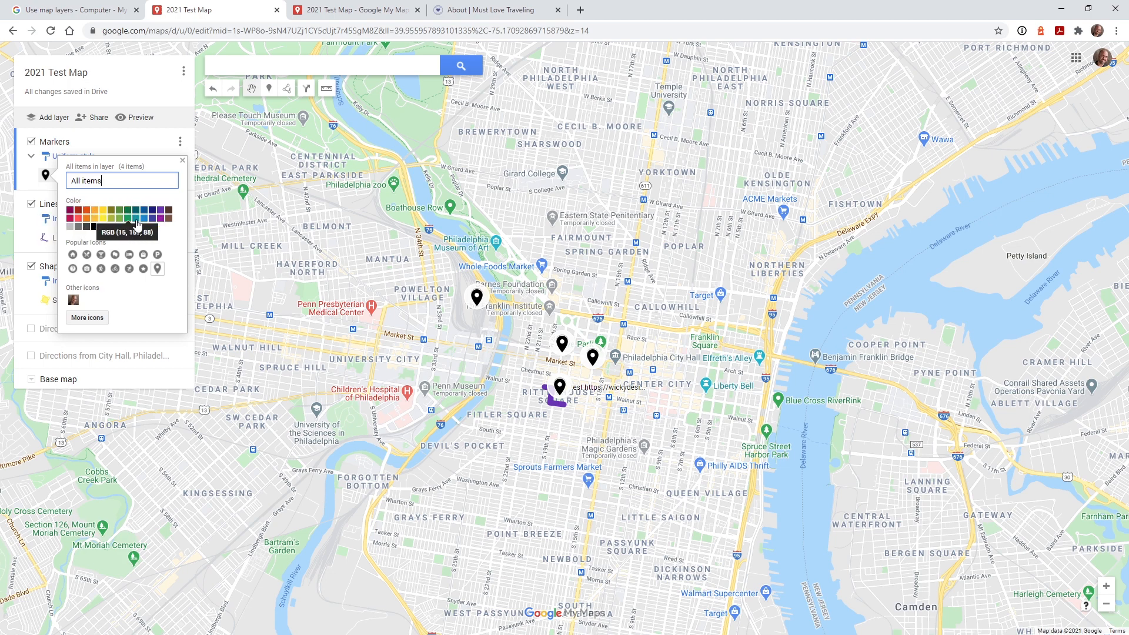
click(80, 223)
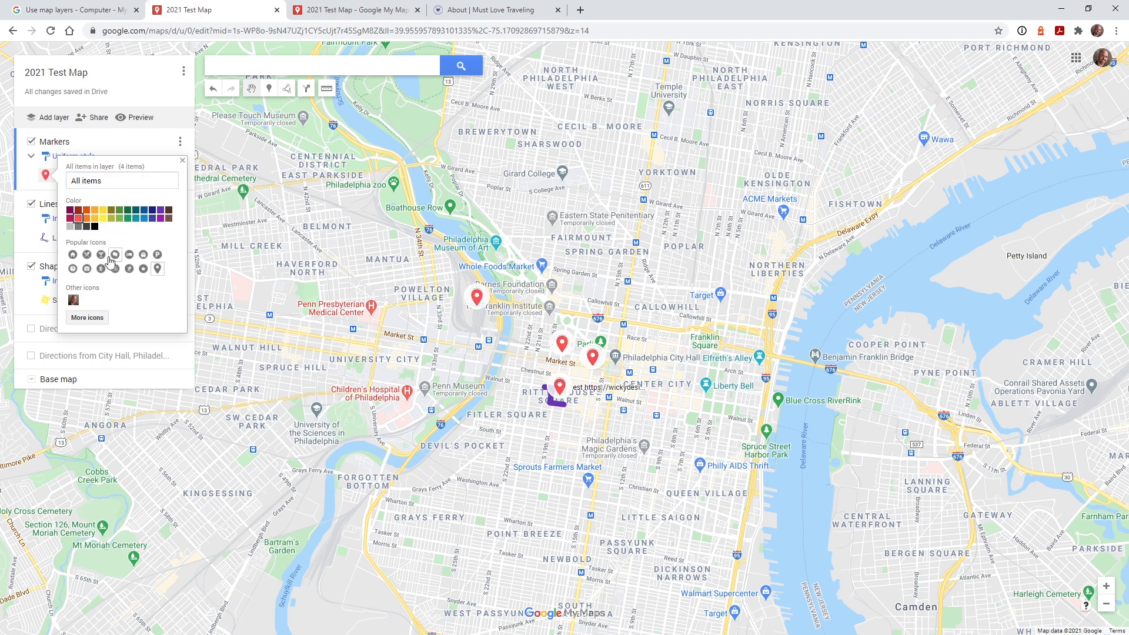
click(72, 254)
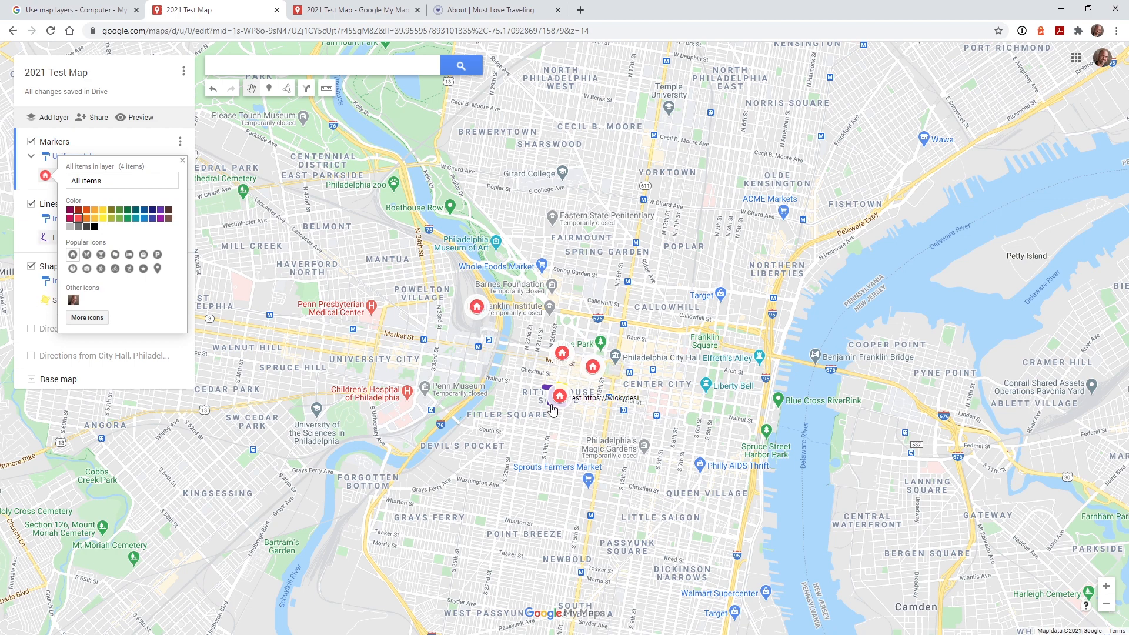
drag(477, 377, 520, 397)
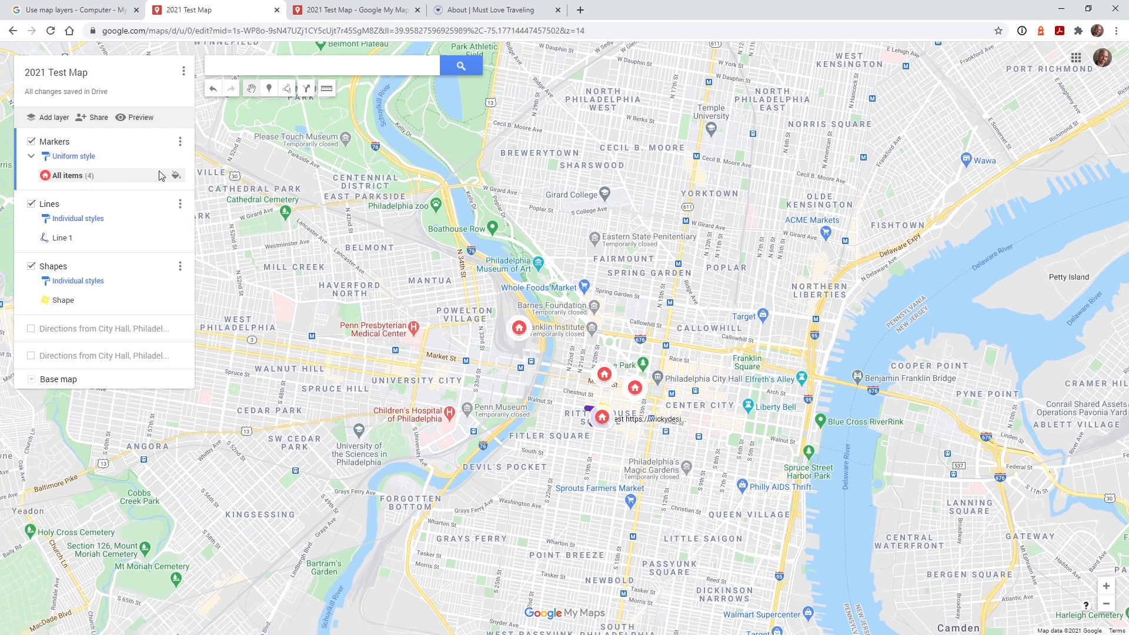
- Group the Markers layer's places by Sequence of numbers and colour the numbered markers yellow
click(78, 156)
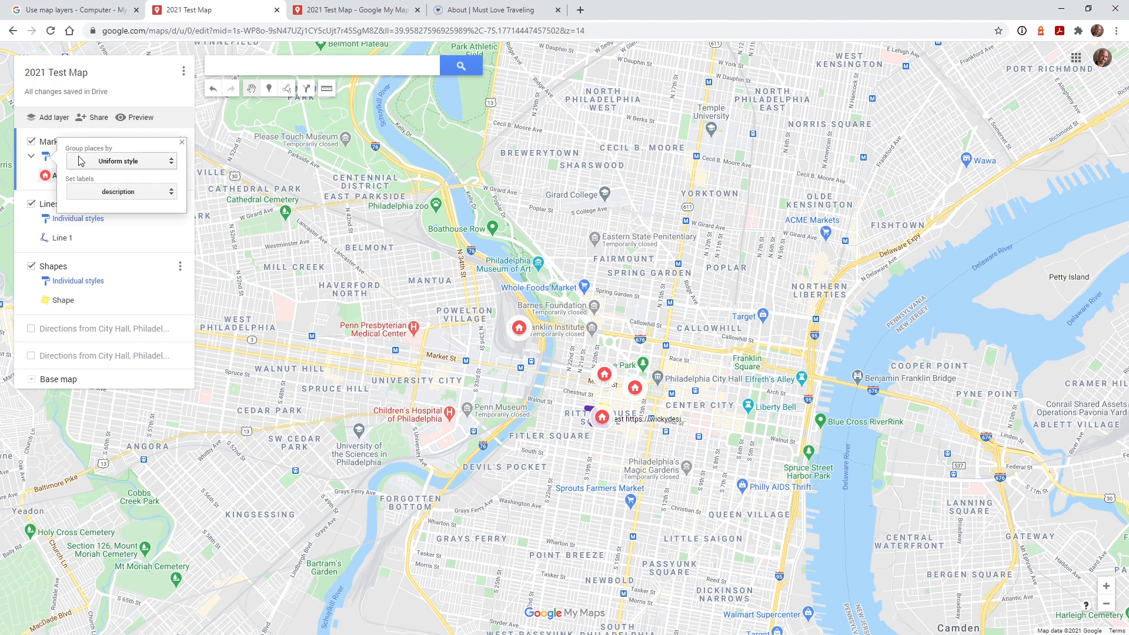
click(104, 162)
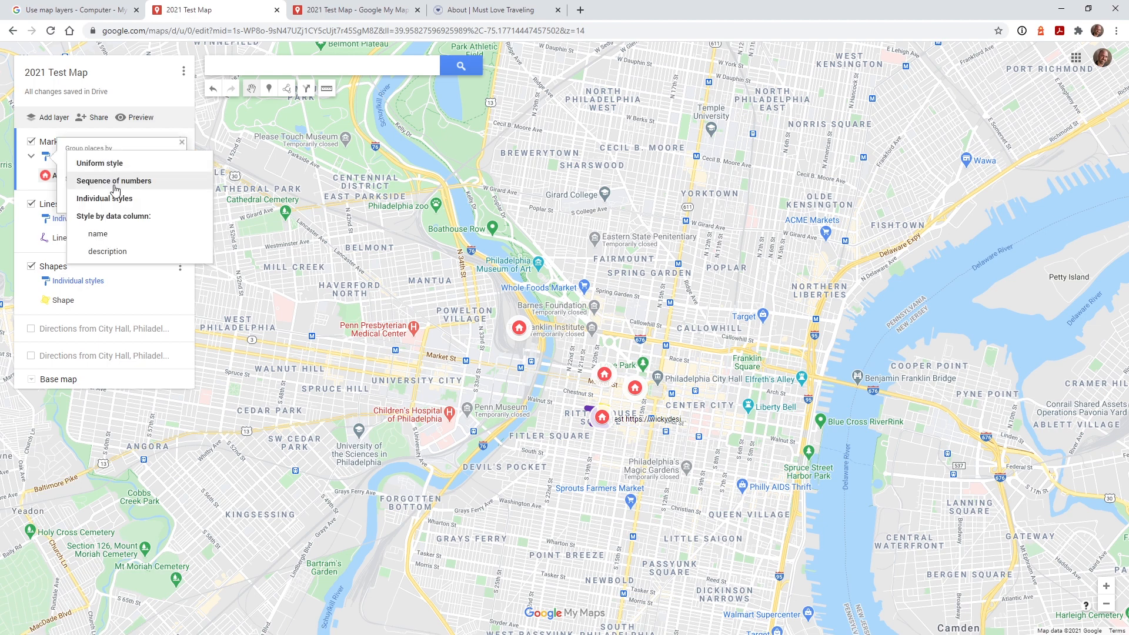
click(111, 181)
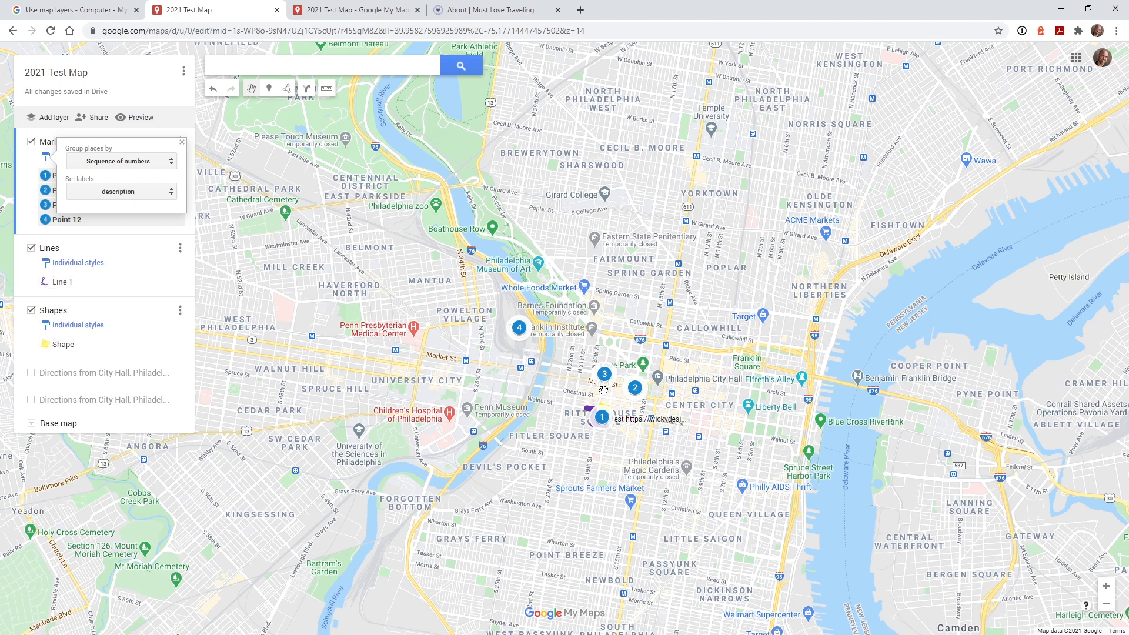
click(26, 200)
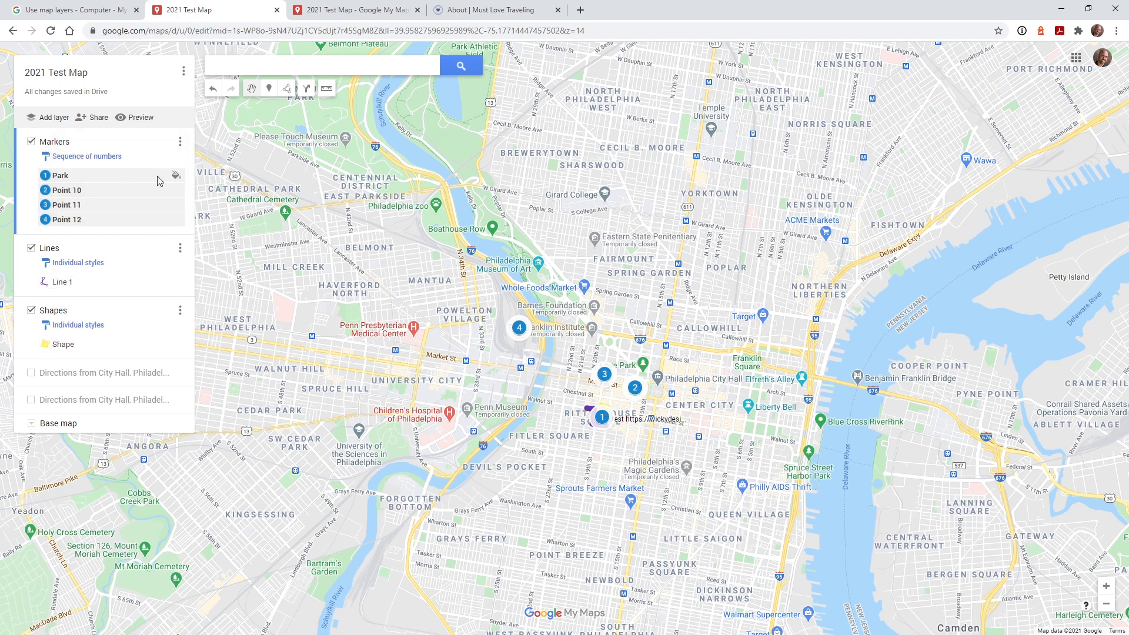
click(175, 176)
click(104, 186)
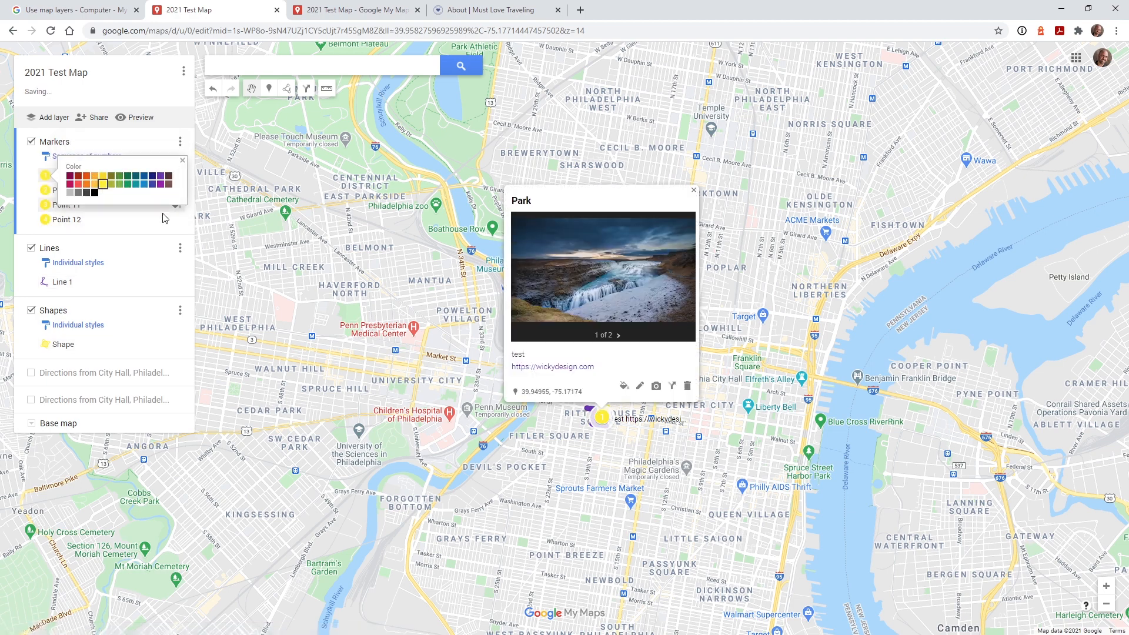
click(565, 459)
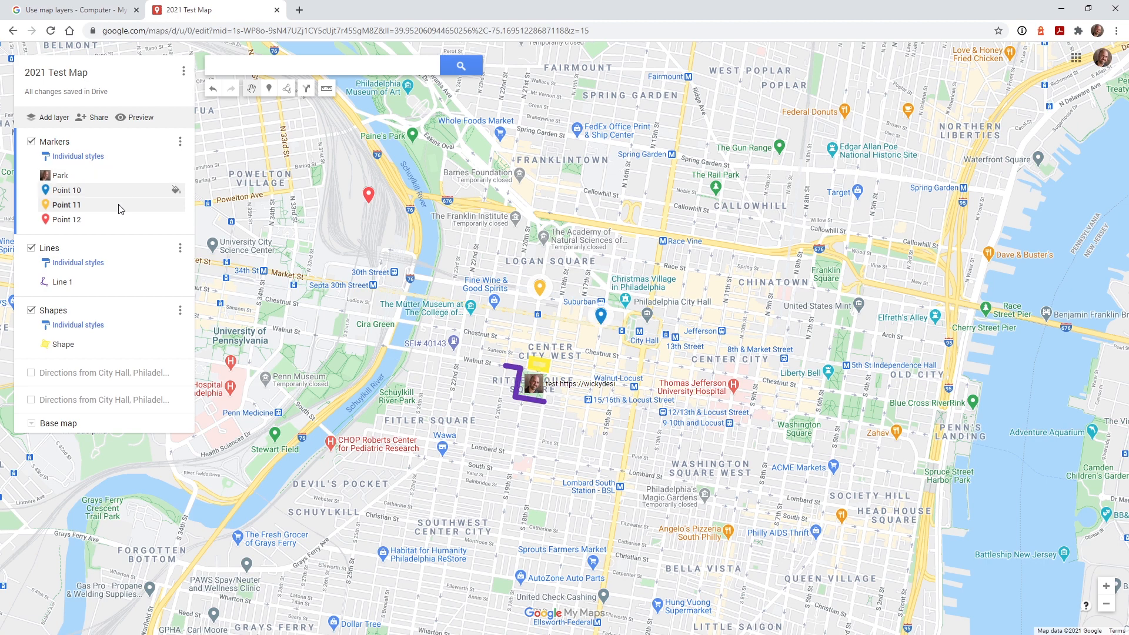
- Try out the alternative base map styles in turn, from satellite and terrain through Simple Atlas and the pale and dark styles to Whitewater
click(33, 428)
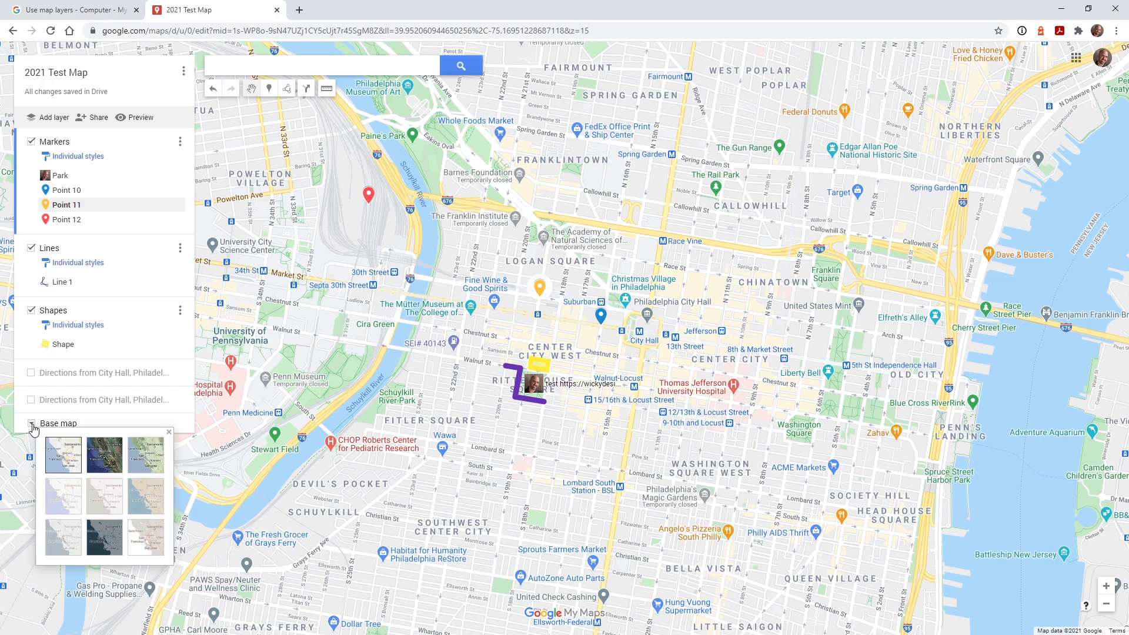
click(97, 455)
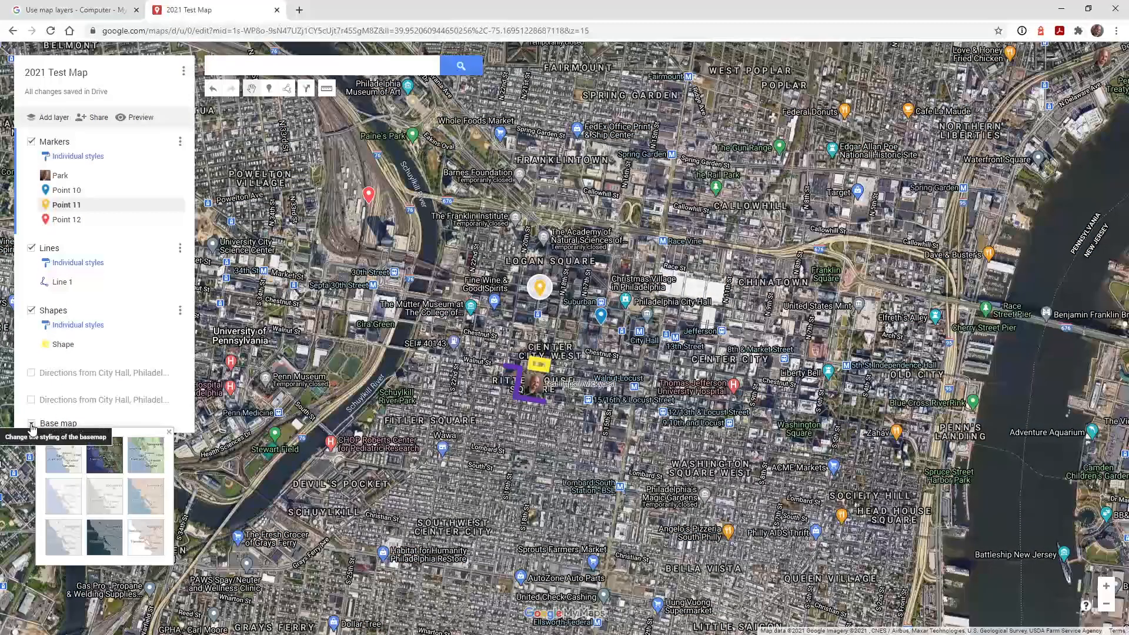
click(147, 466)
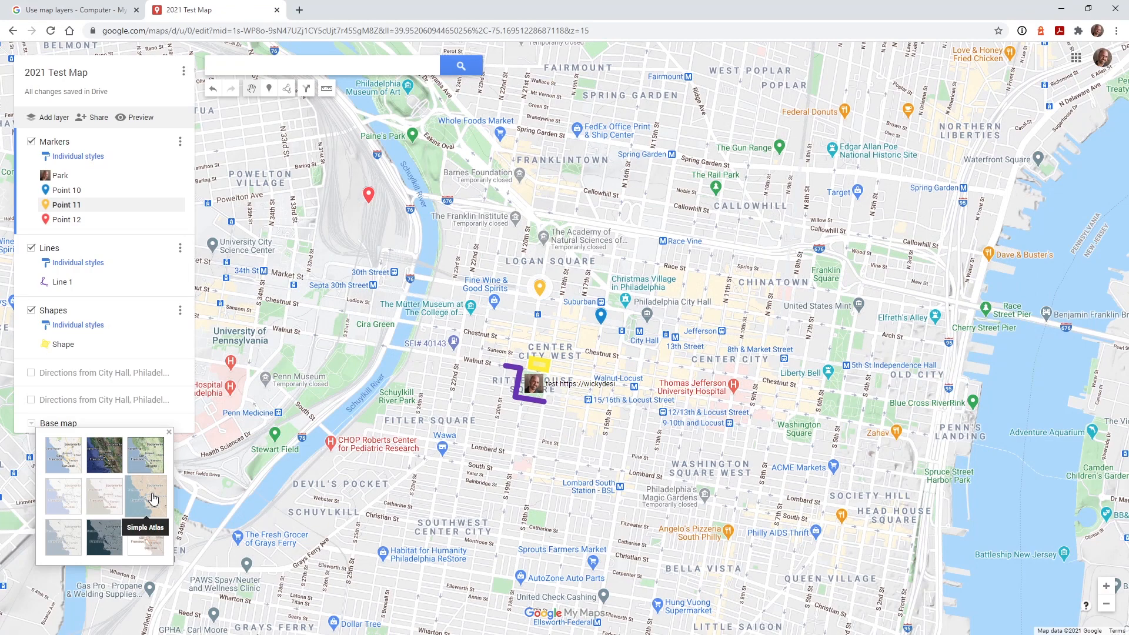
click(151, 497)
click(110, 507)
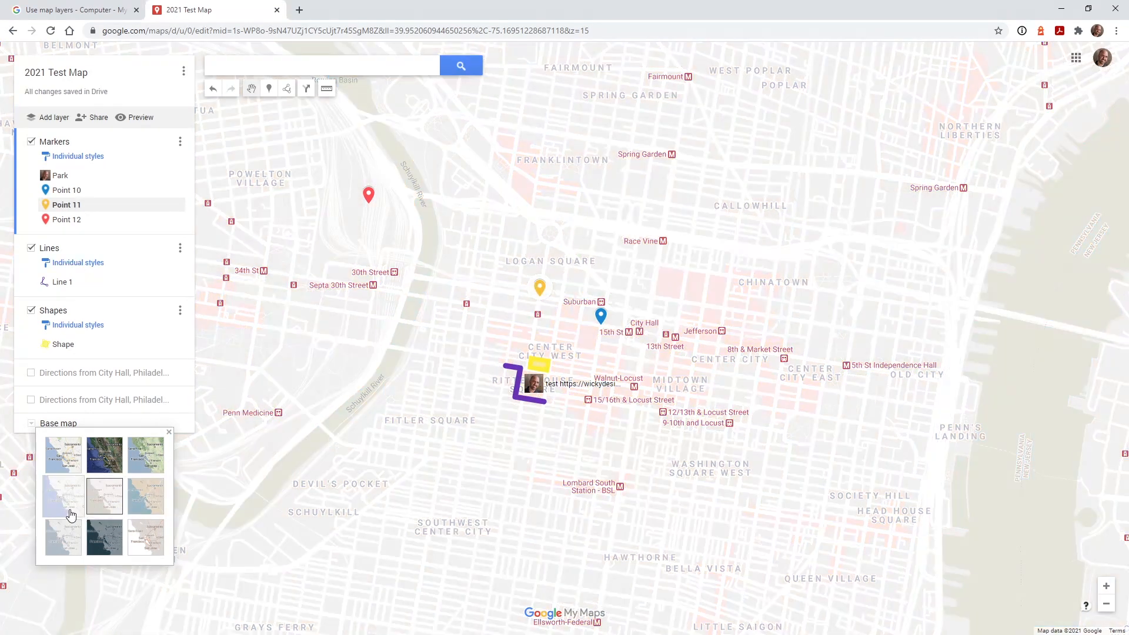
click(67, 511)
click(71, 547)
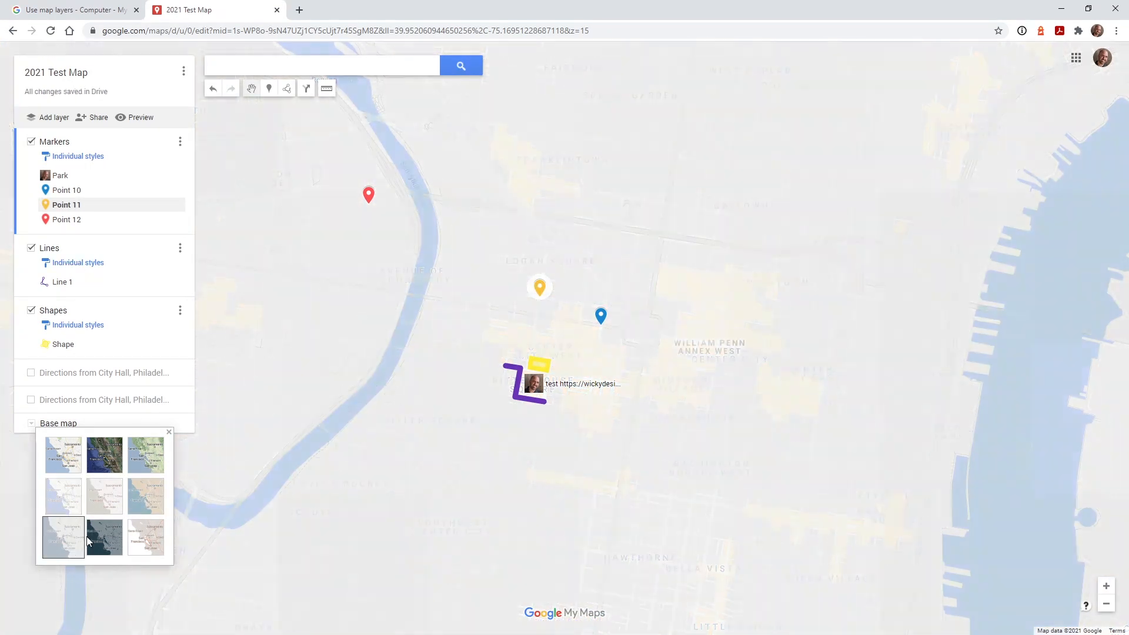
click(104, 536)
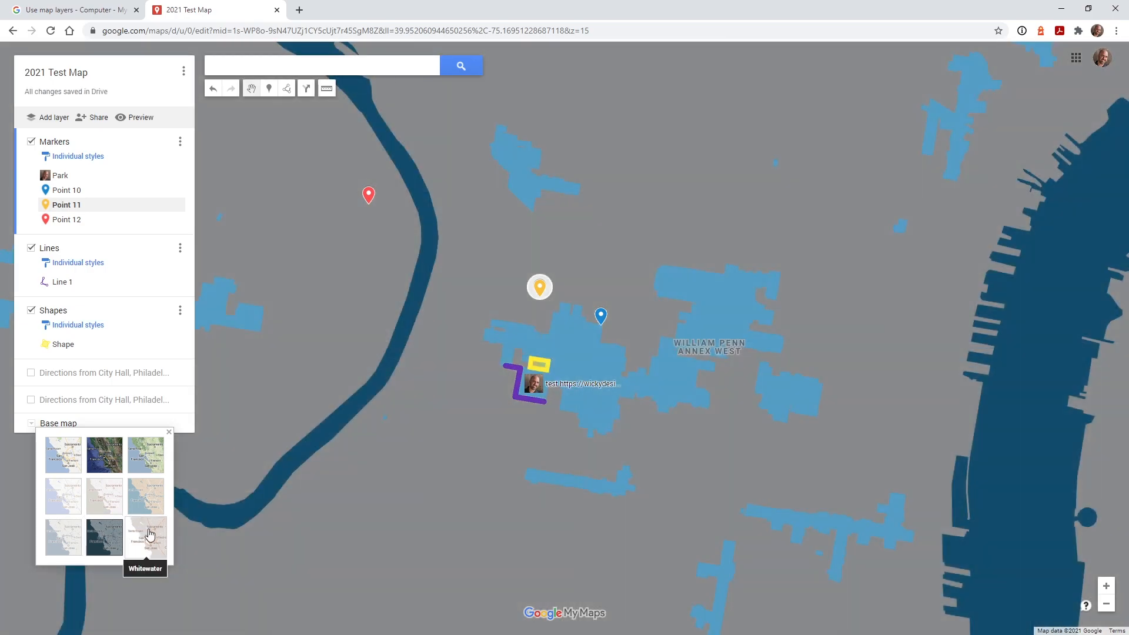
click(151, 534)
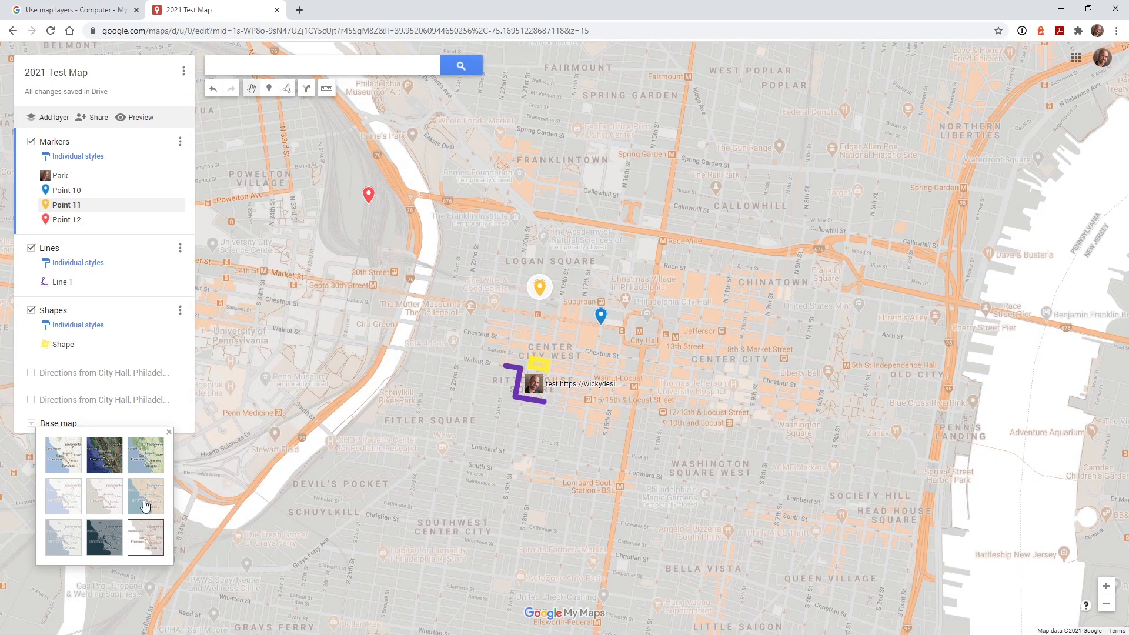
- Return the base map to the standard Map style, and switch it to satellite imagery
click(72, 470)
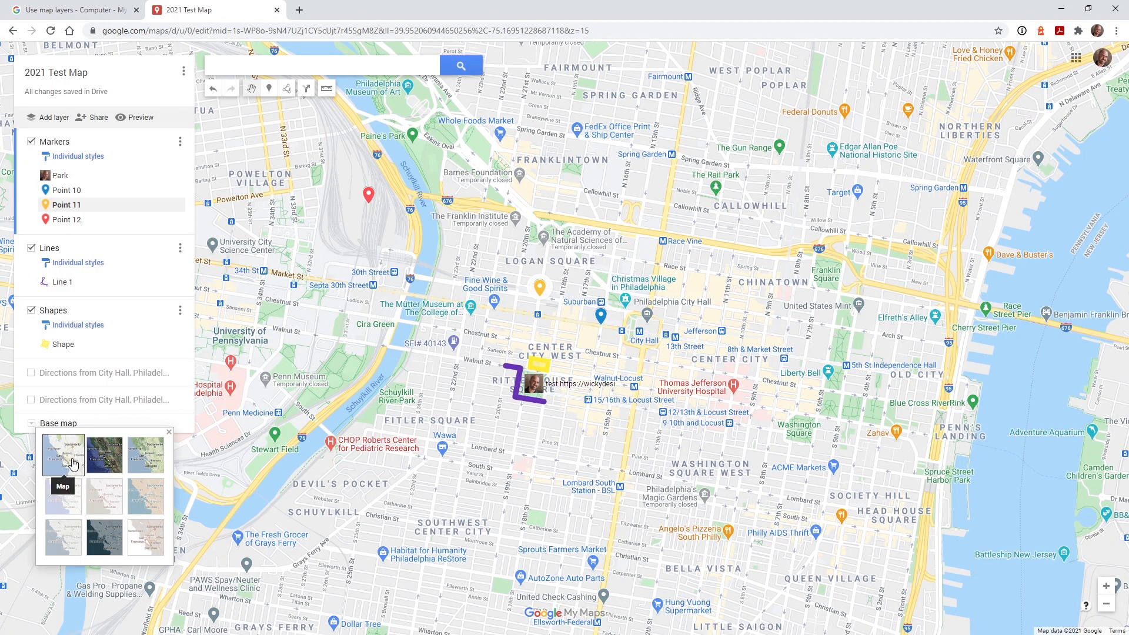
click(104, 465)
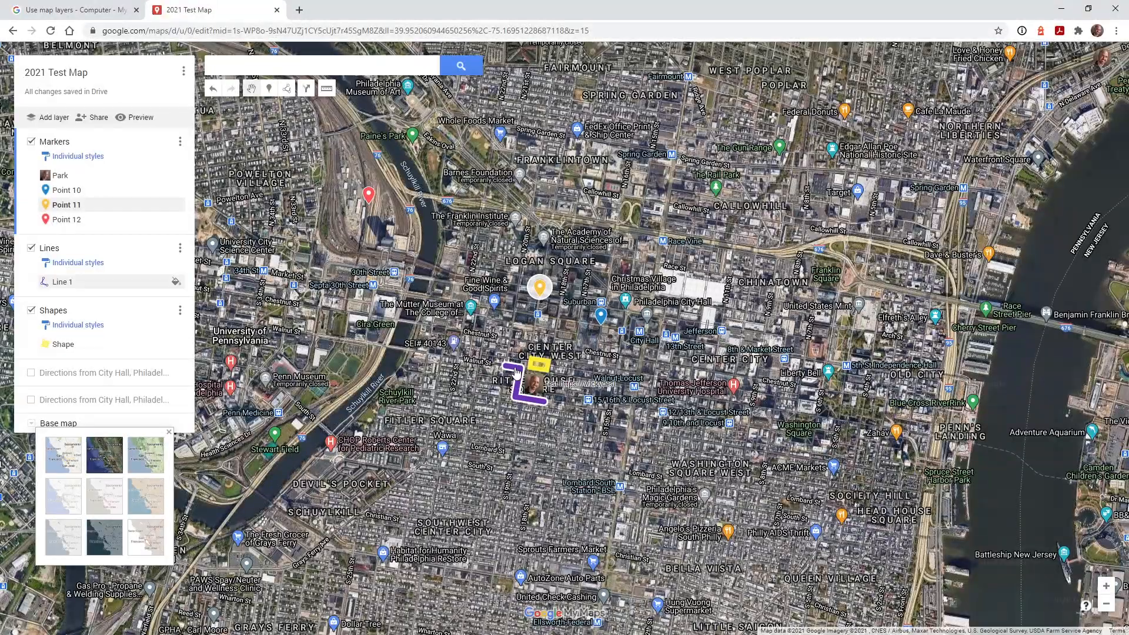
- Save a wide satellite view of central Philadelphia as the map's default view and check it in the view-only preview
drag(510, 372, 492, 444)
scroll(492, 444, down, 2)
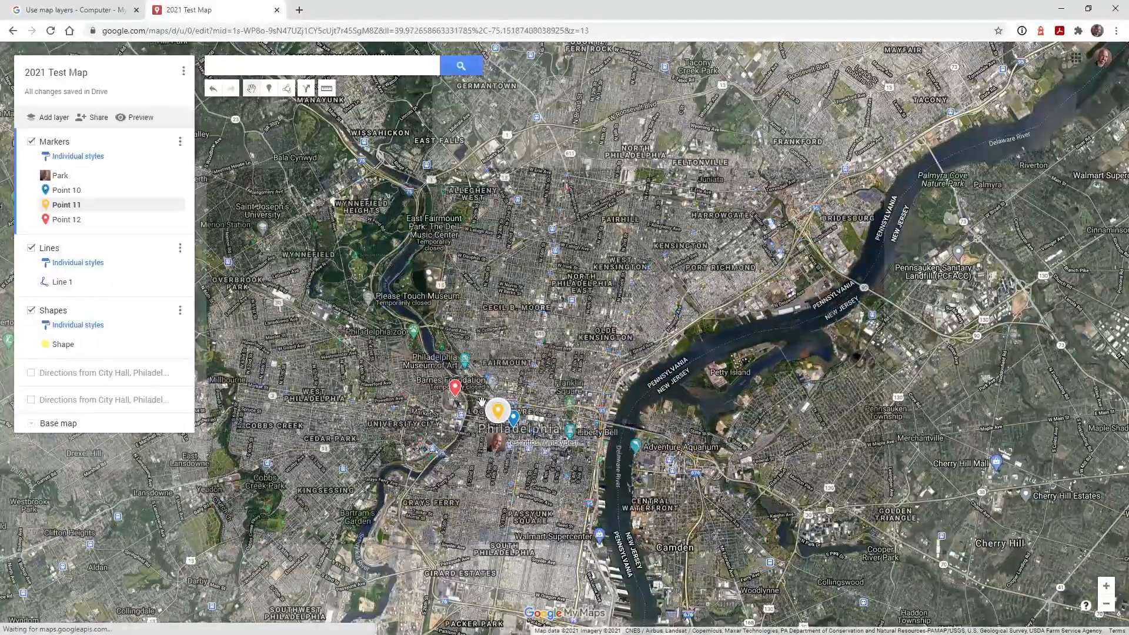
scroll(487, 463, up, 1)
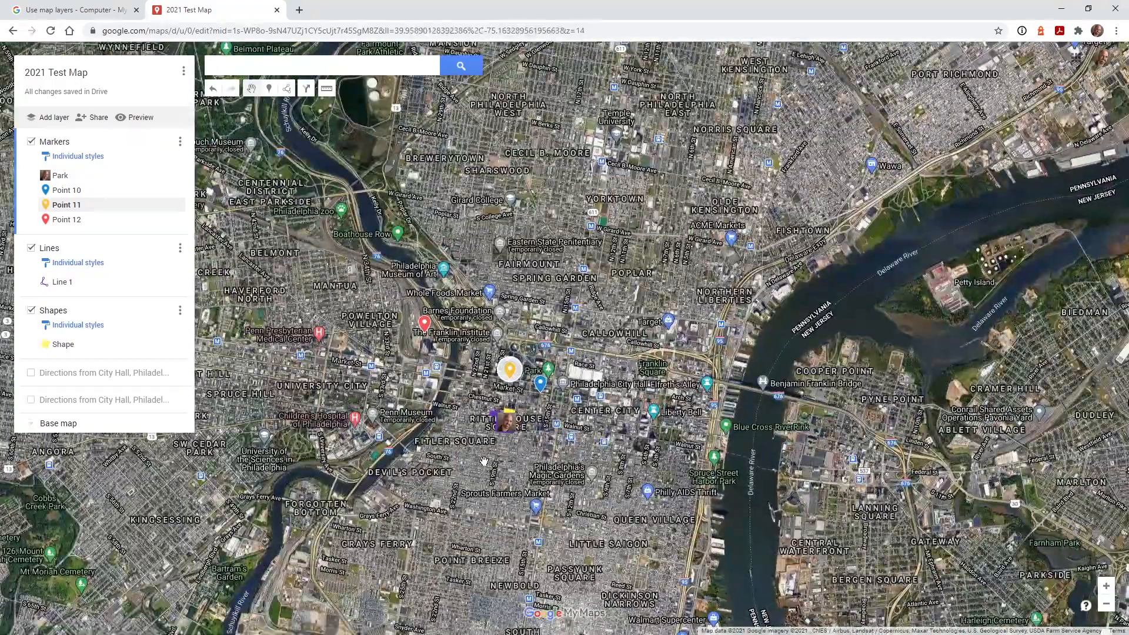
scroll(486, 462, up, 2)
scroll(432, 462, down, 2)
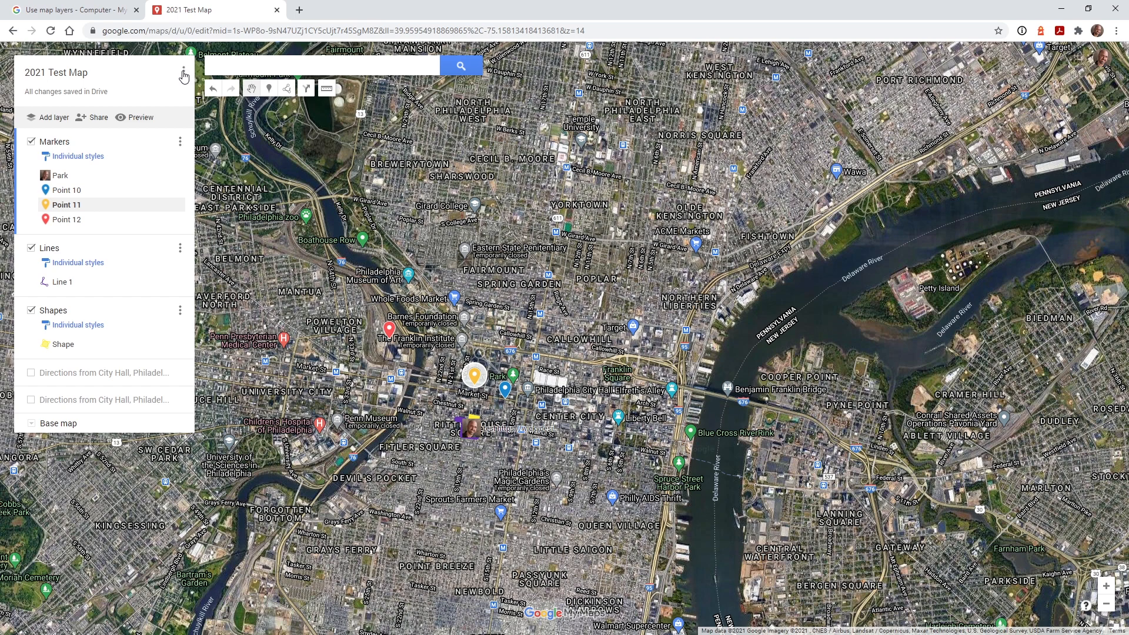
scroll(403, 370, up, 1)
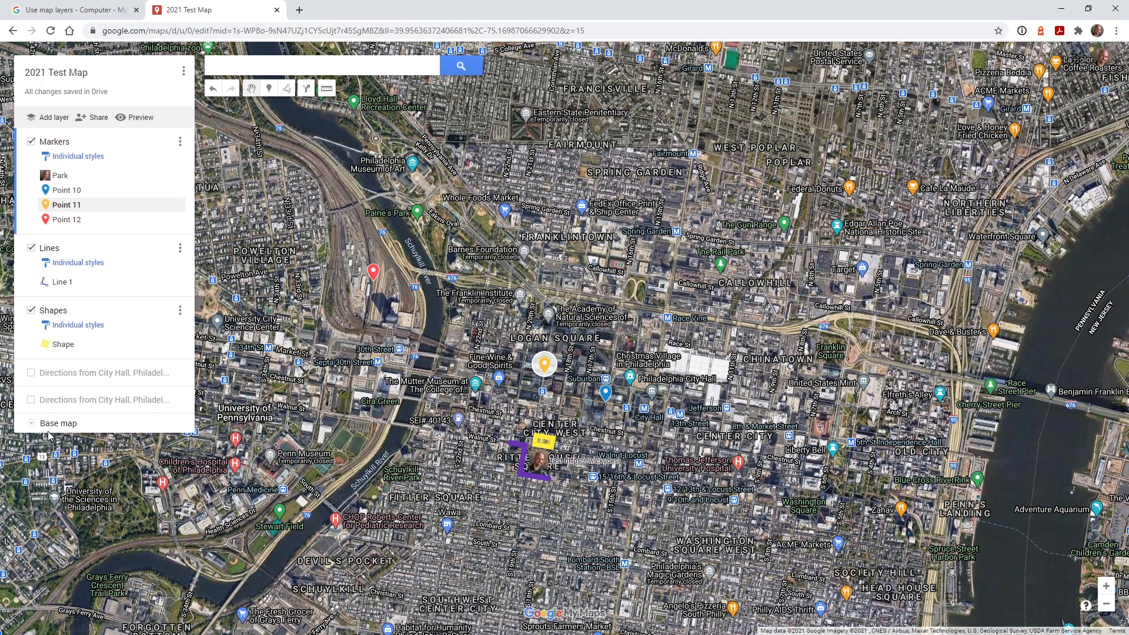
click(32, 423)
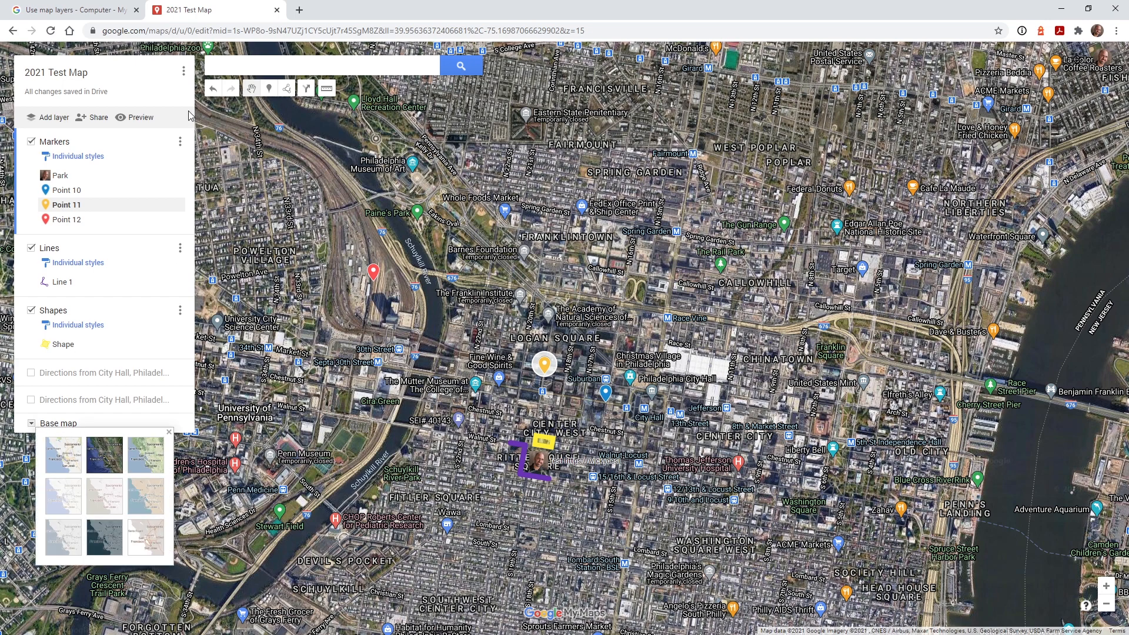
click(184, 73)
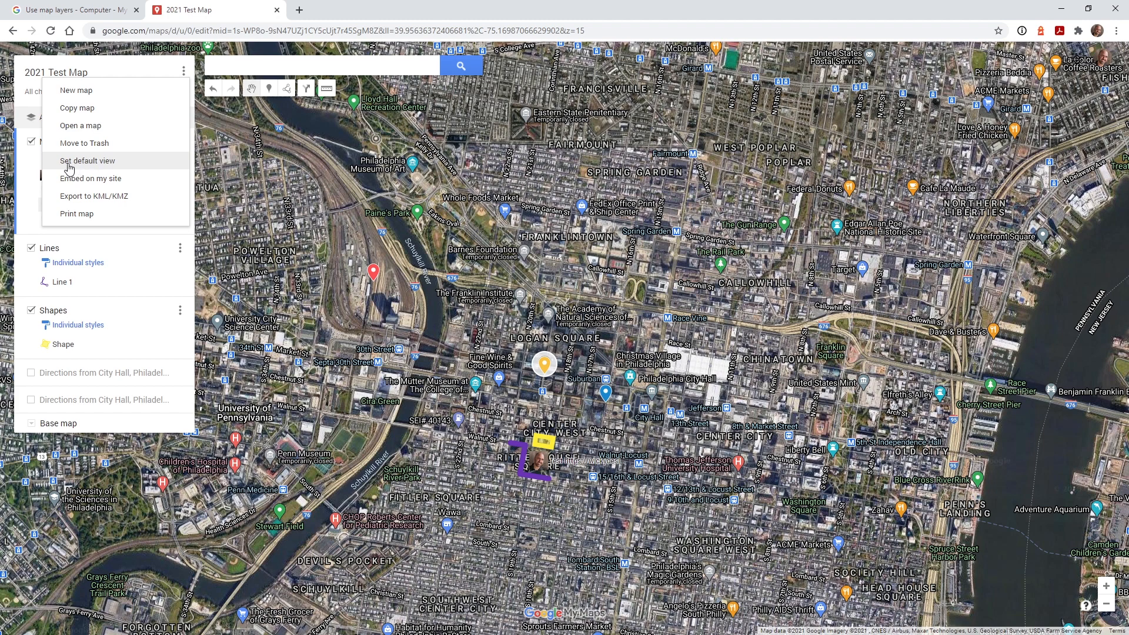
click(104, 162)
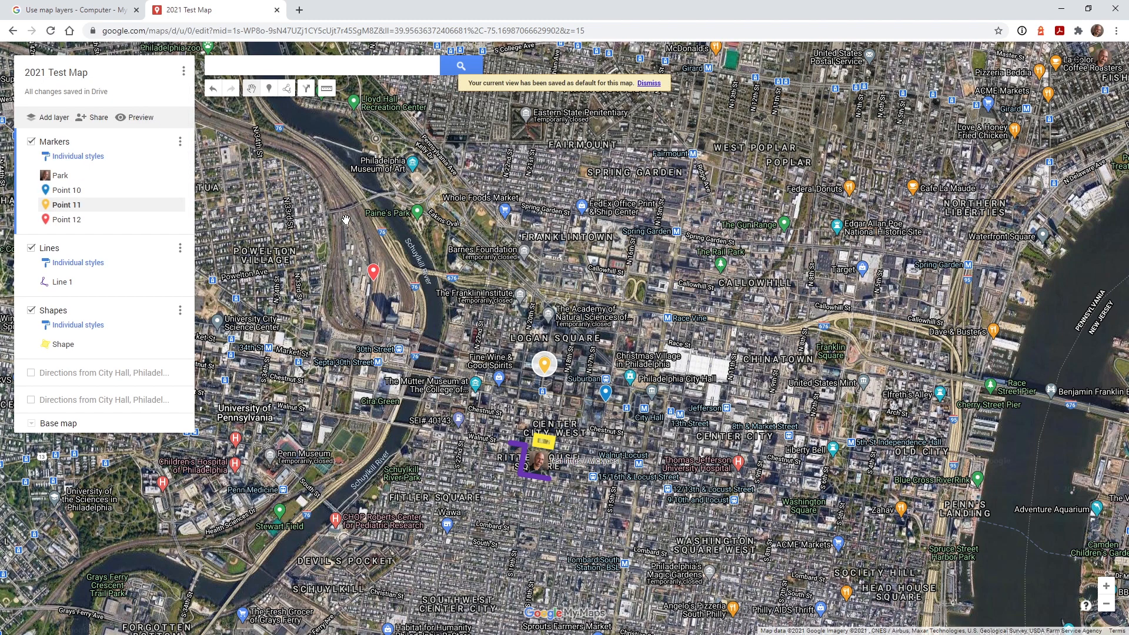
click(141, 117)
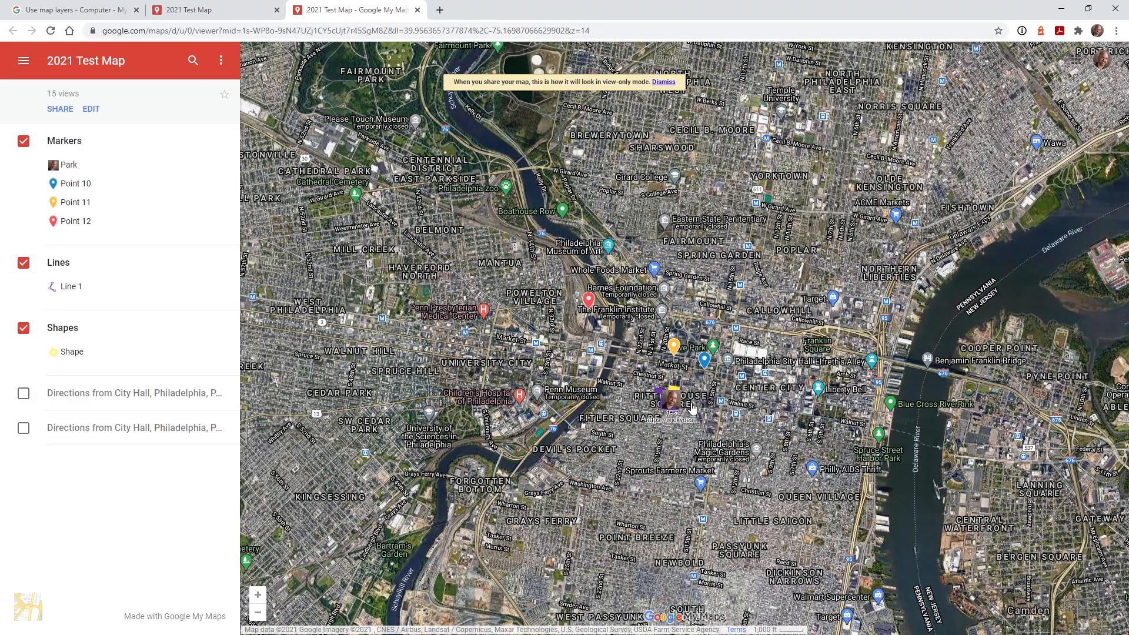
click(417, 10)
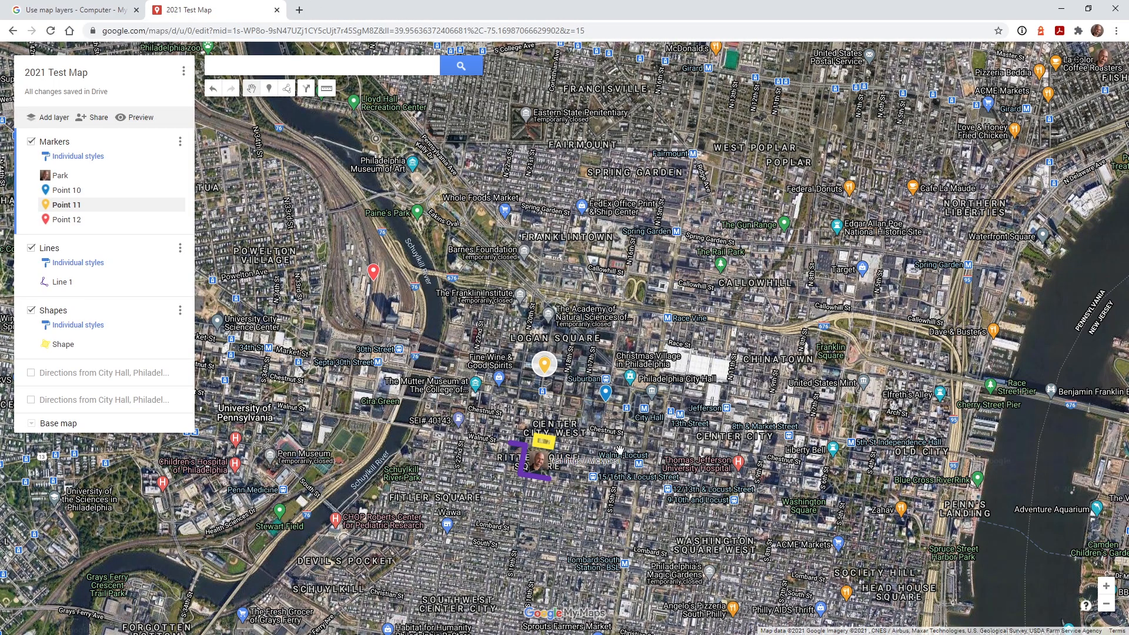
- Save a close-up view centred on Rittenhouse Square as the map's default view and check it in the view-only preview
scroll(535, 486, up, 2)
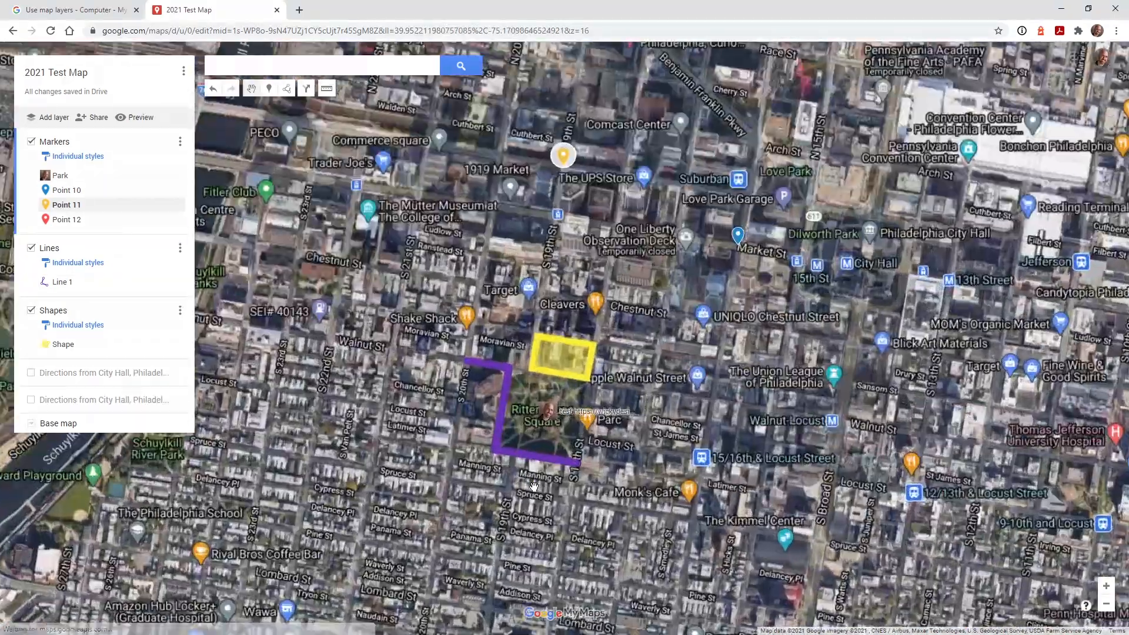
scroll(534, 486, up, 3)
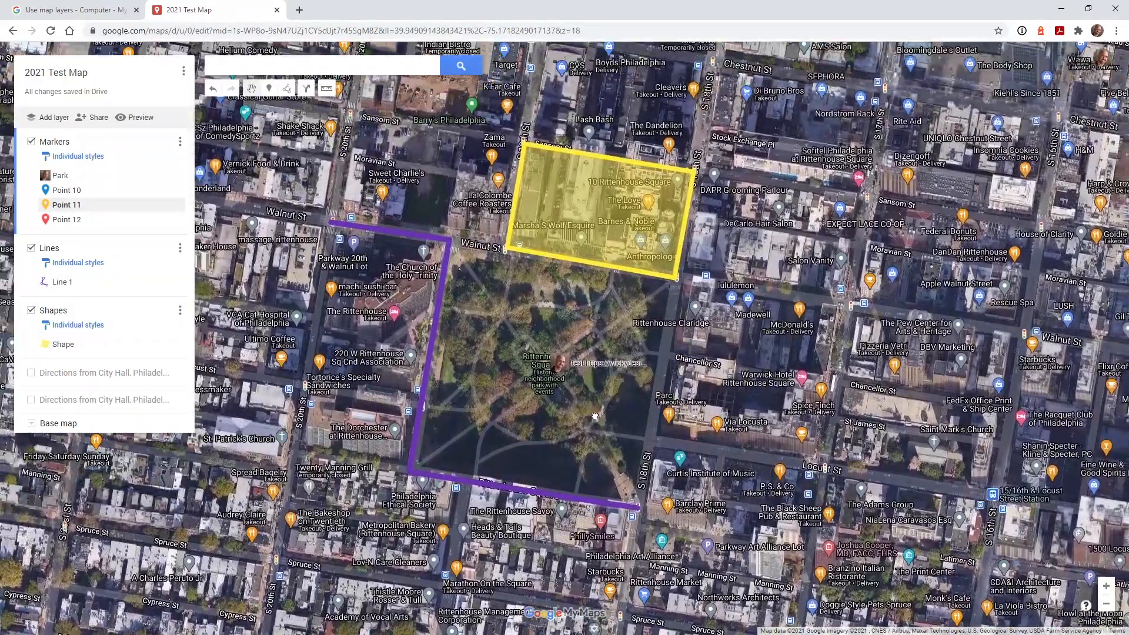
drag(595, 416, 620, 391)
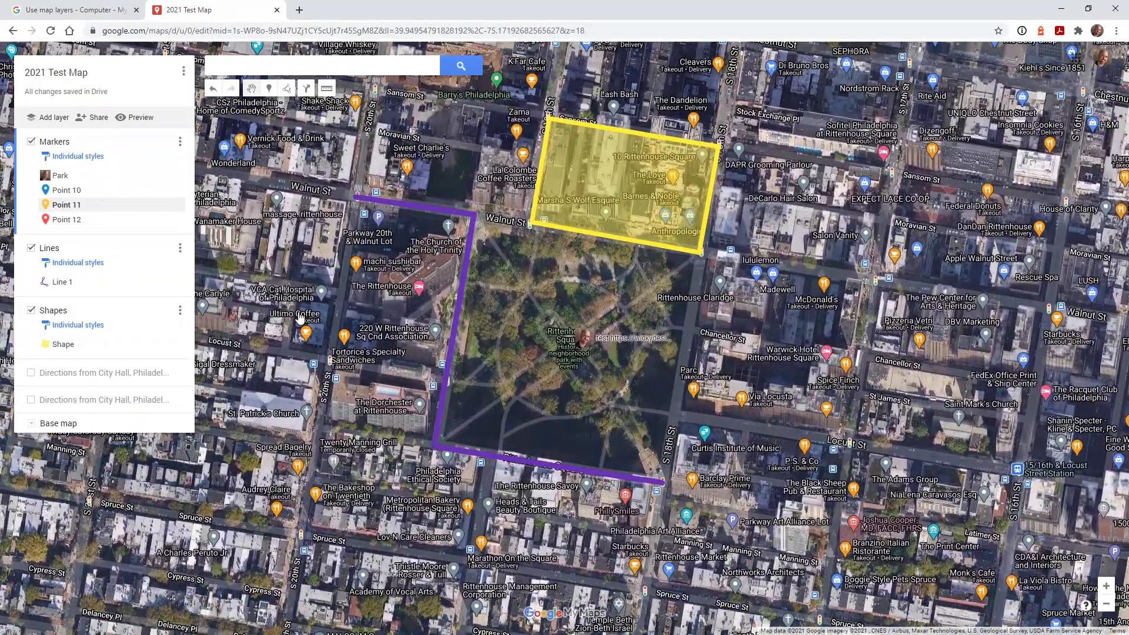
click(184, 74)
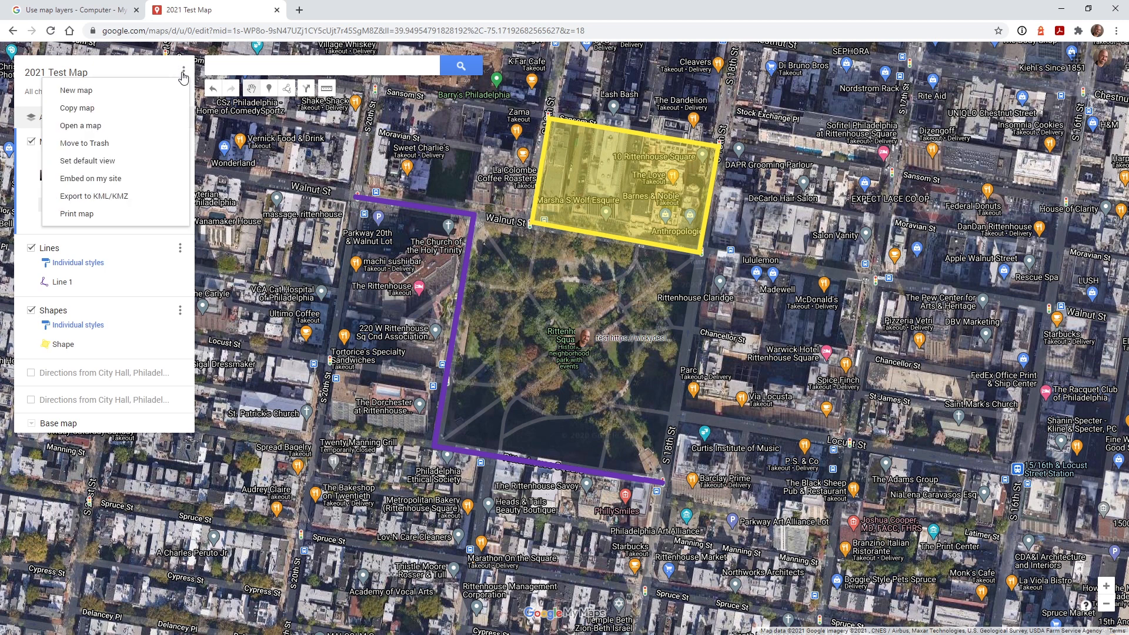
click(110, 161)
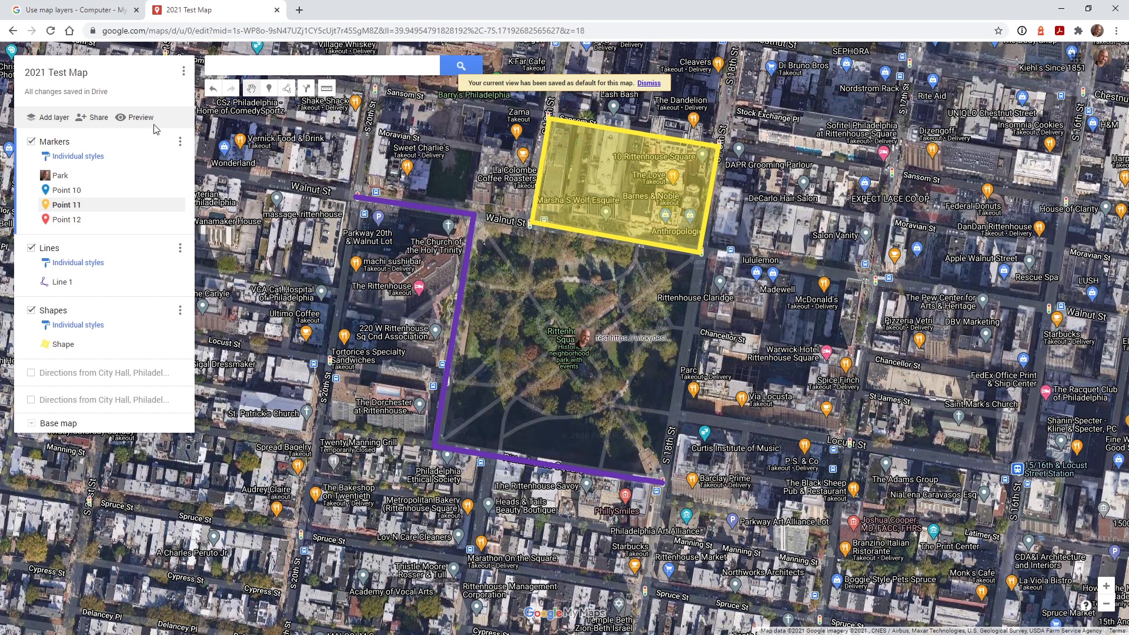
click(135, 117)
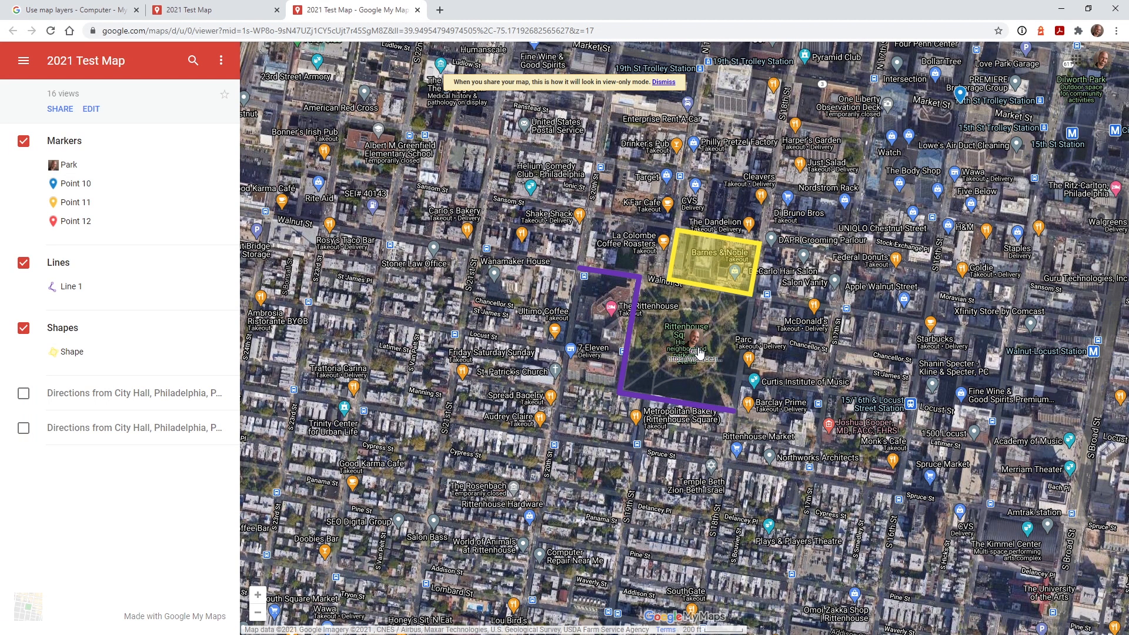
key(ctrl+w)
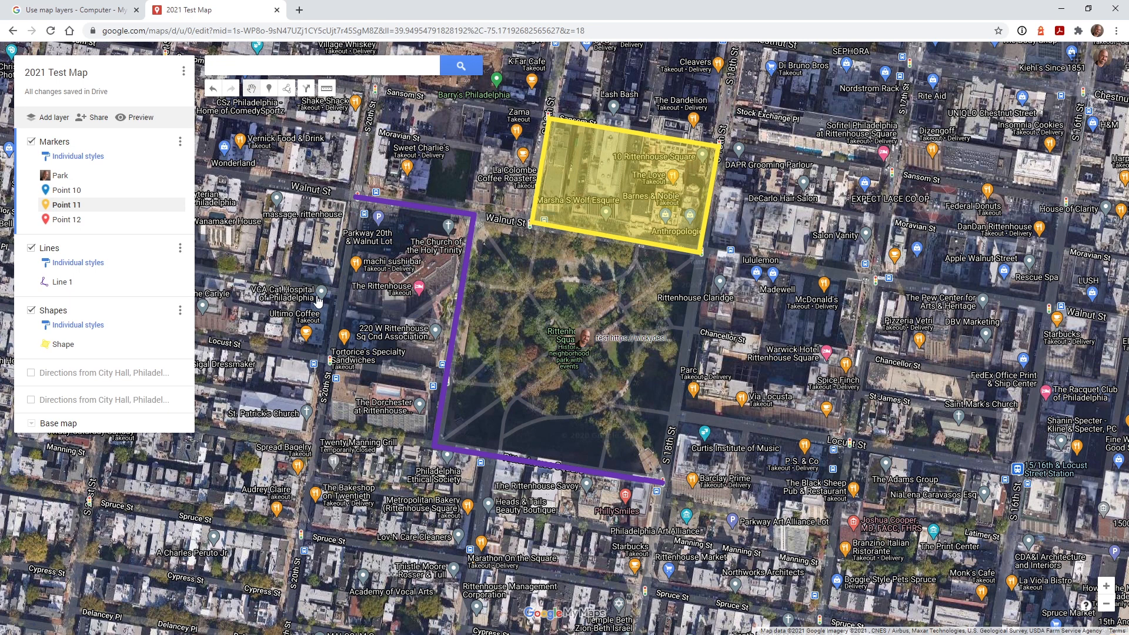
- Share the map with anyone who has the link, in the Viewer role
click(96, 120)
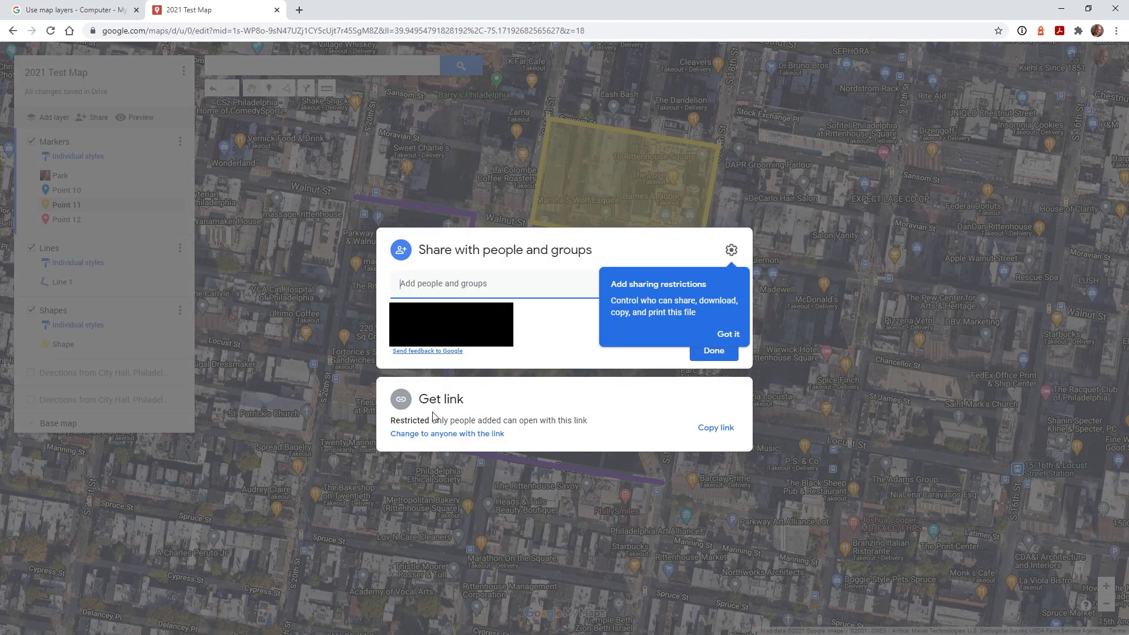
click(450, 434)
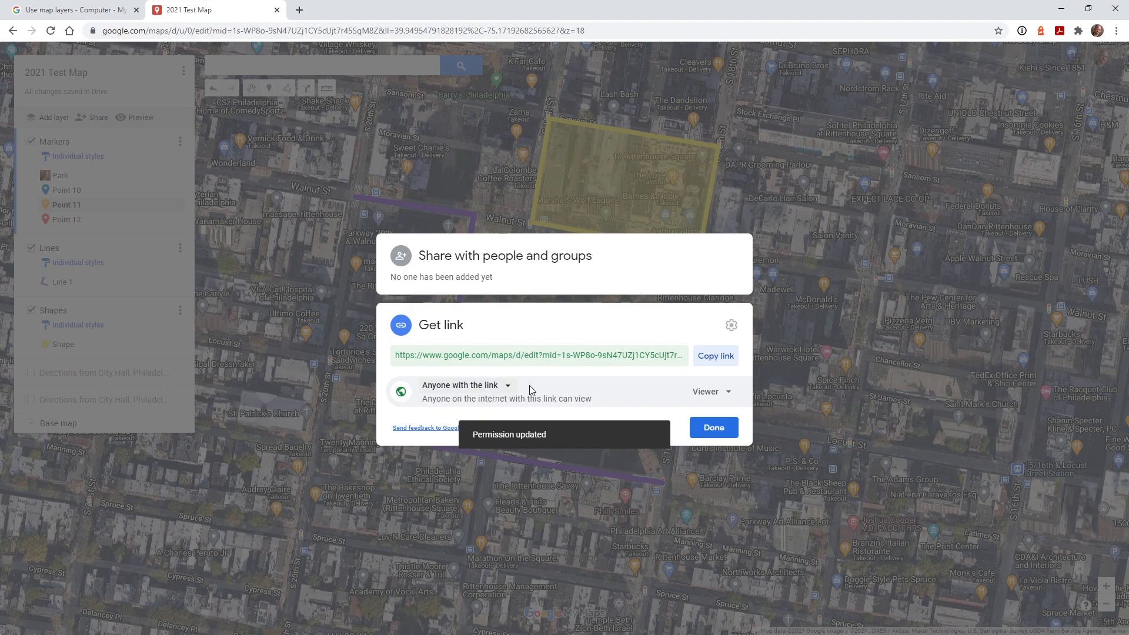
click(717, 394)
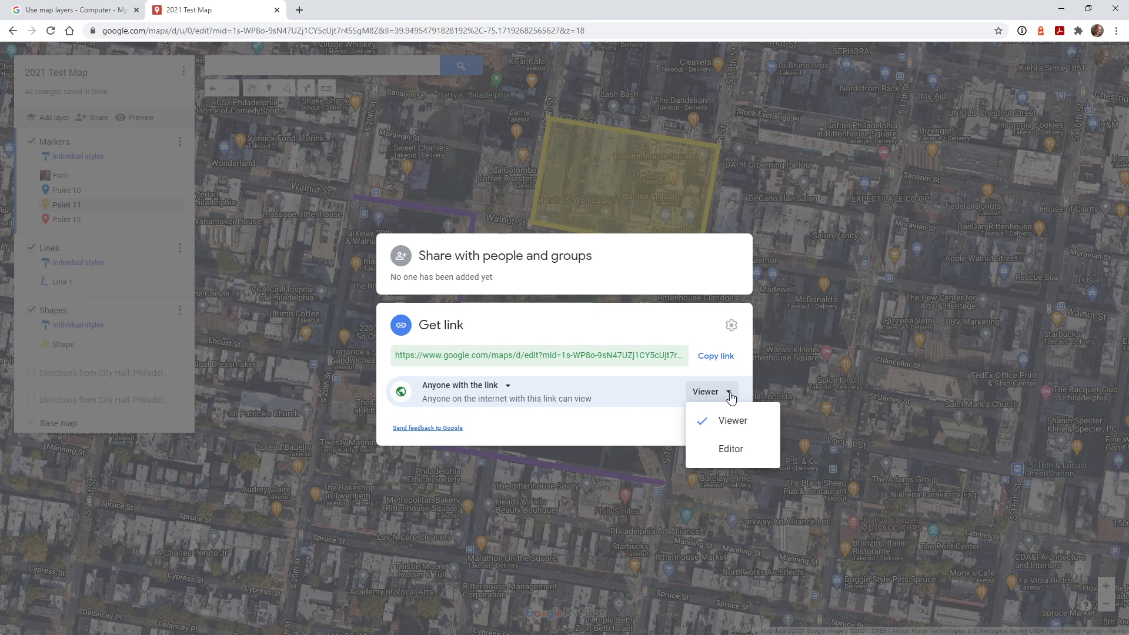
click(606, 430)
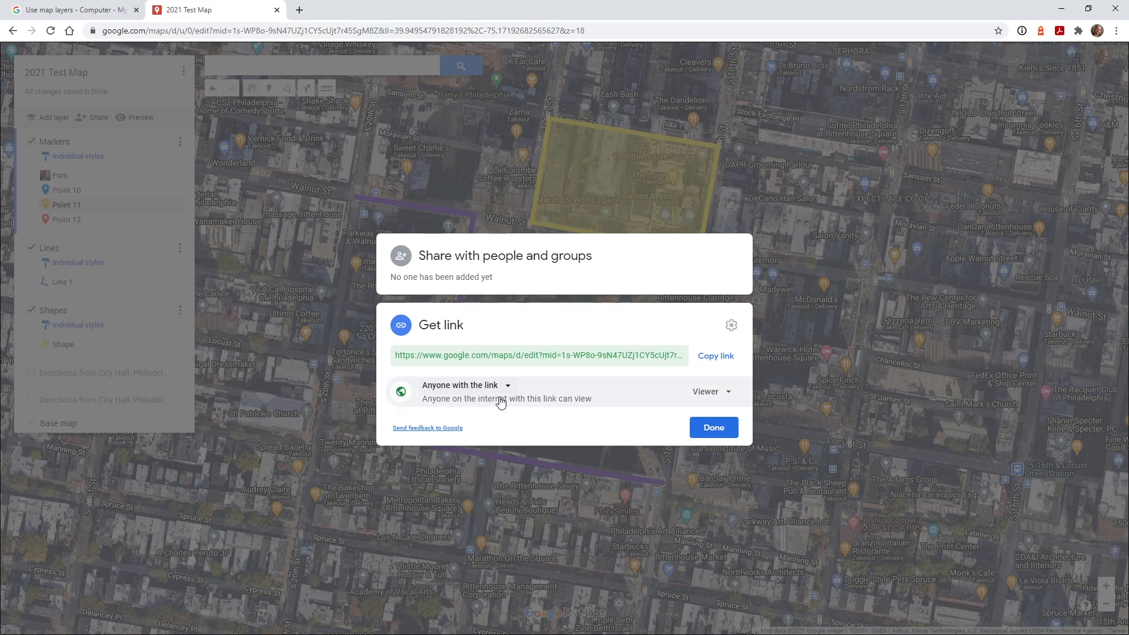
click(713, 429)
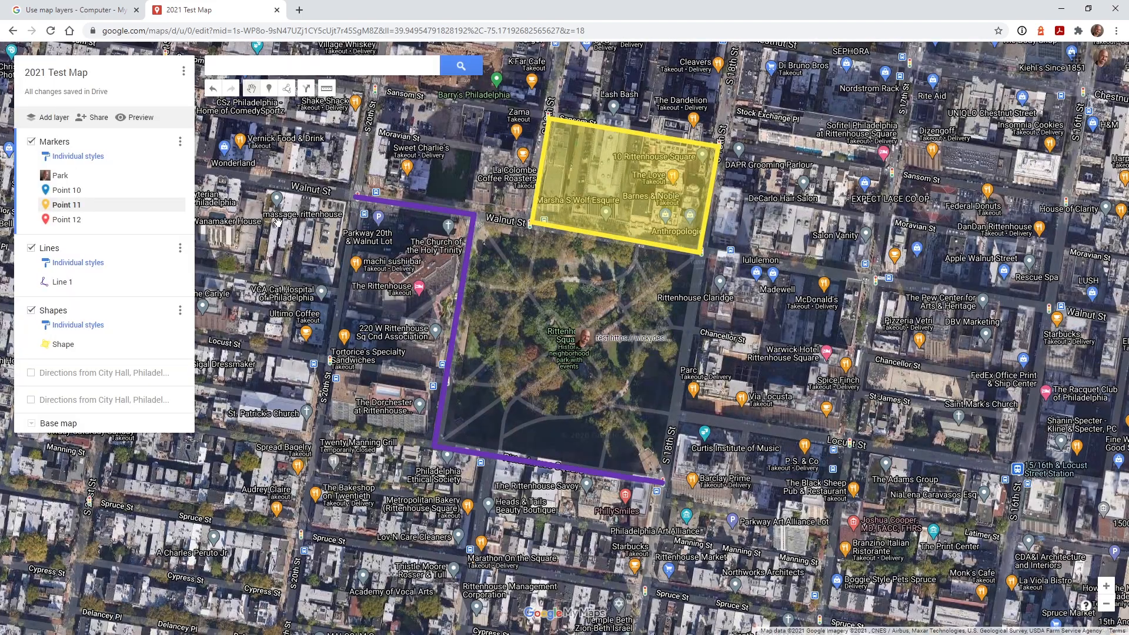
- Copy the map's complete iframe embed code for use on a website
click(183, 71)
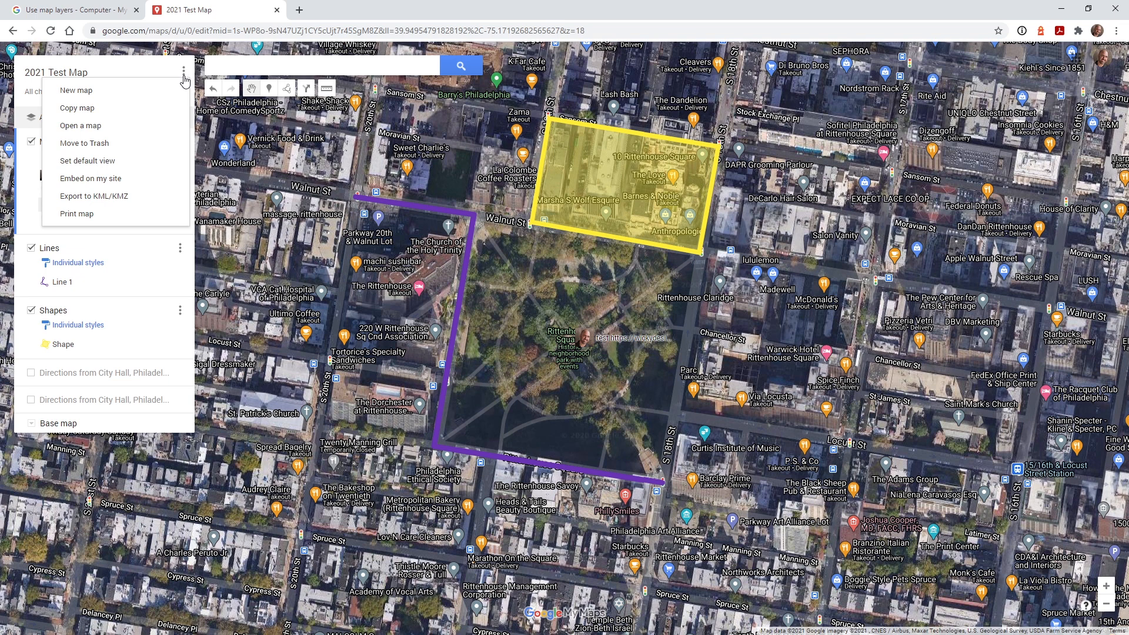
click(92, 179)
click(579, 364)
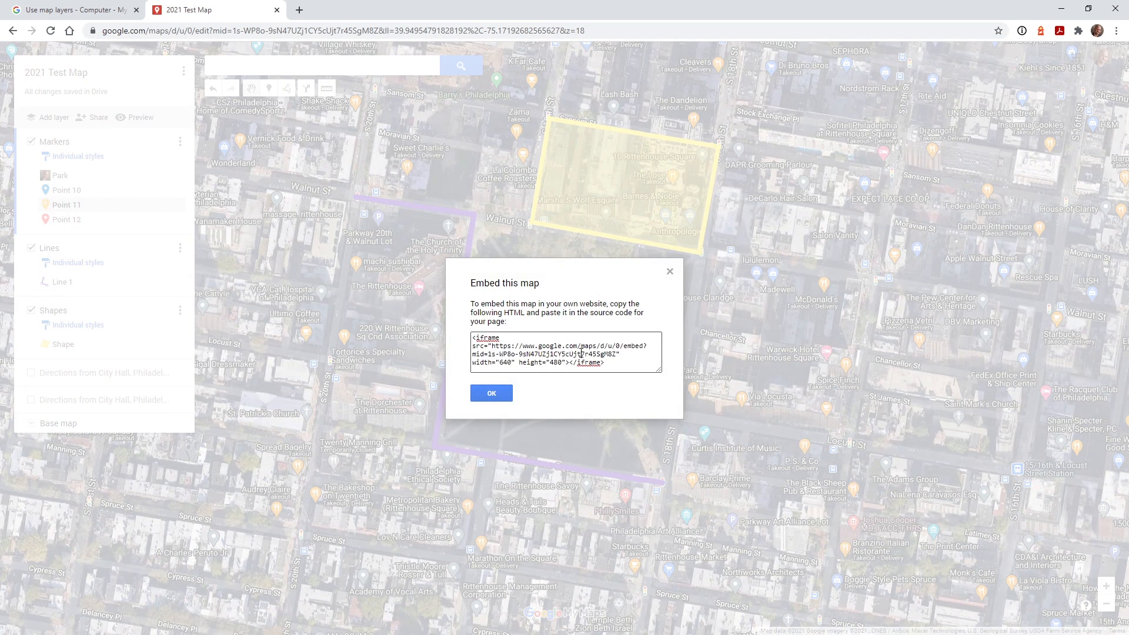
drag(617, 365, 459, 330)
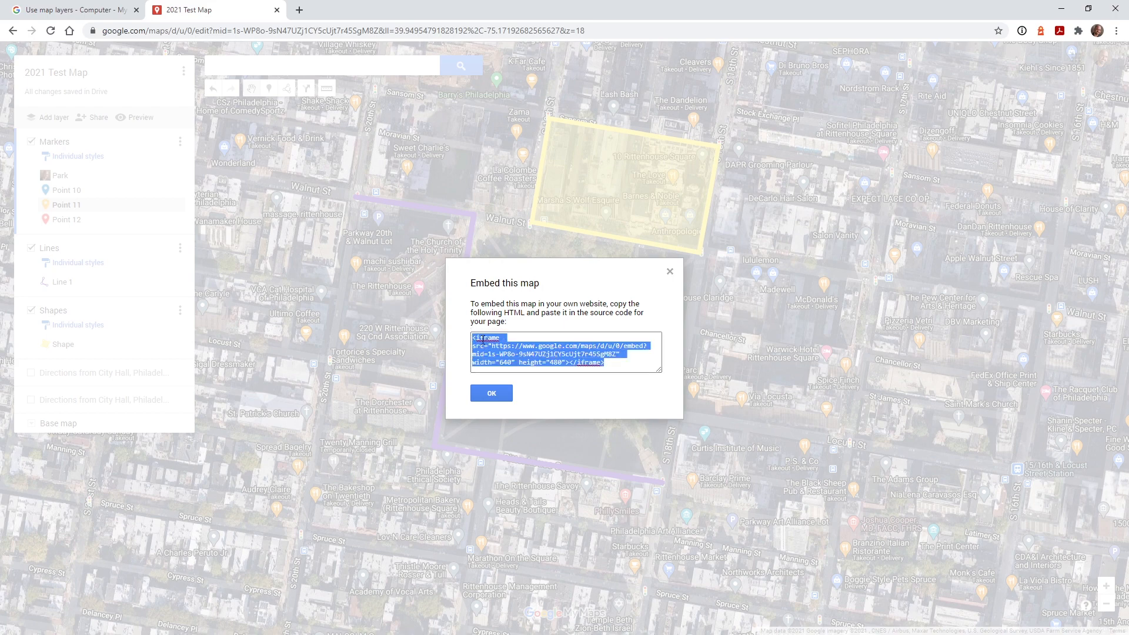
right_click(496, 355)
click(559, 397)
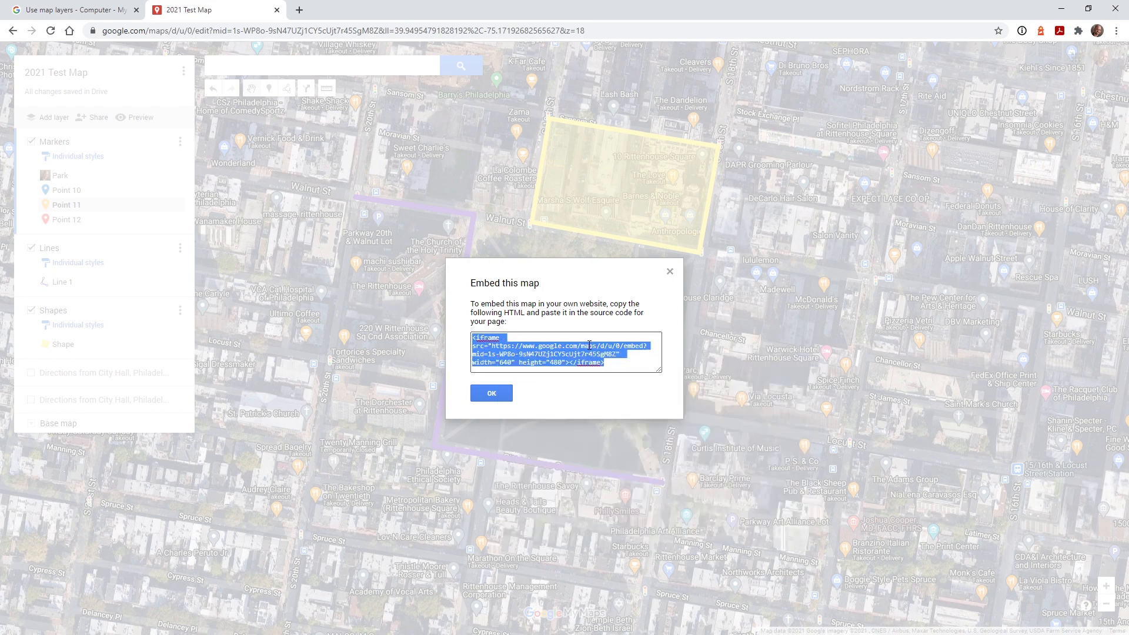
click(670, 272)
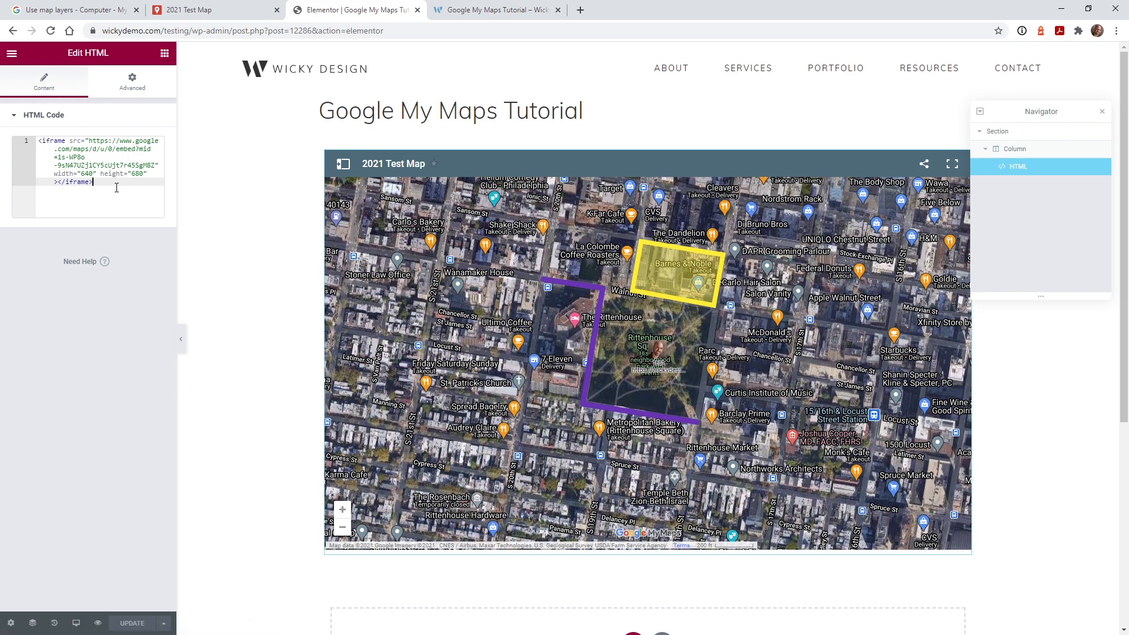
- In the Elementor page editor, try an iframe height of 480 in the map's embed code and restore it to 680
drag(114, 185, 40, 137)
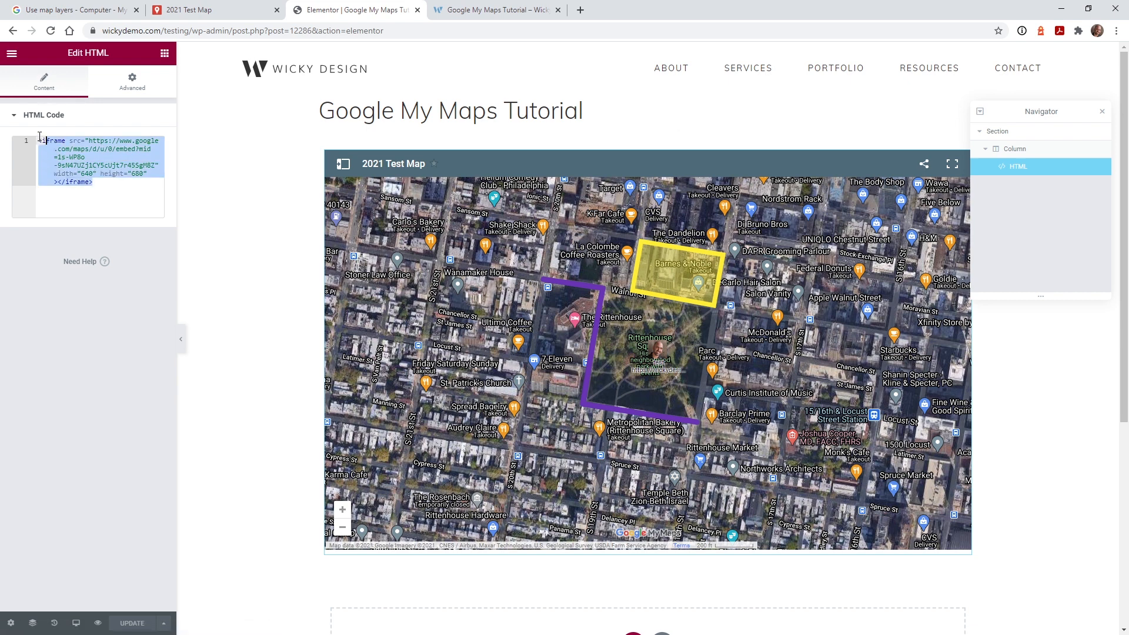
click(136, 173)
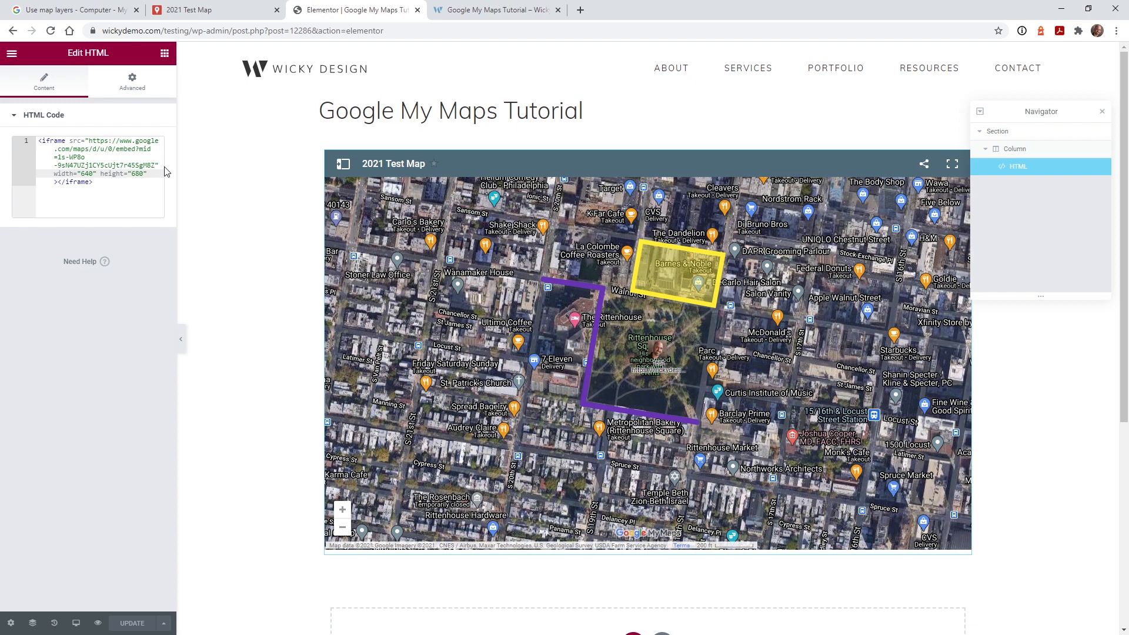
key(Delete)
text(4)
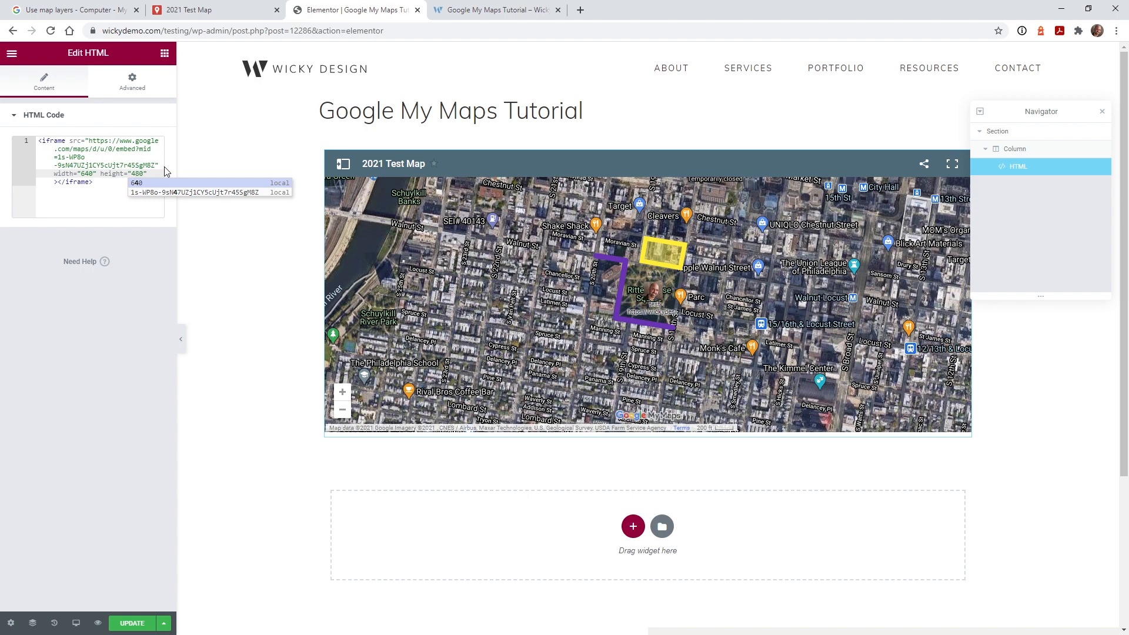
key(BackSpace)
text(6)
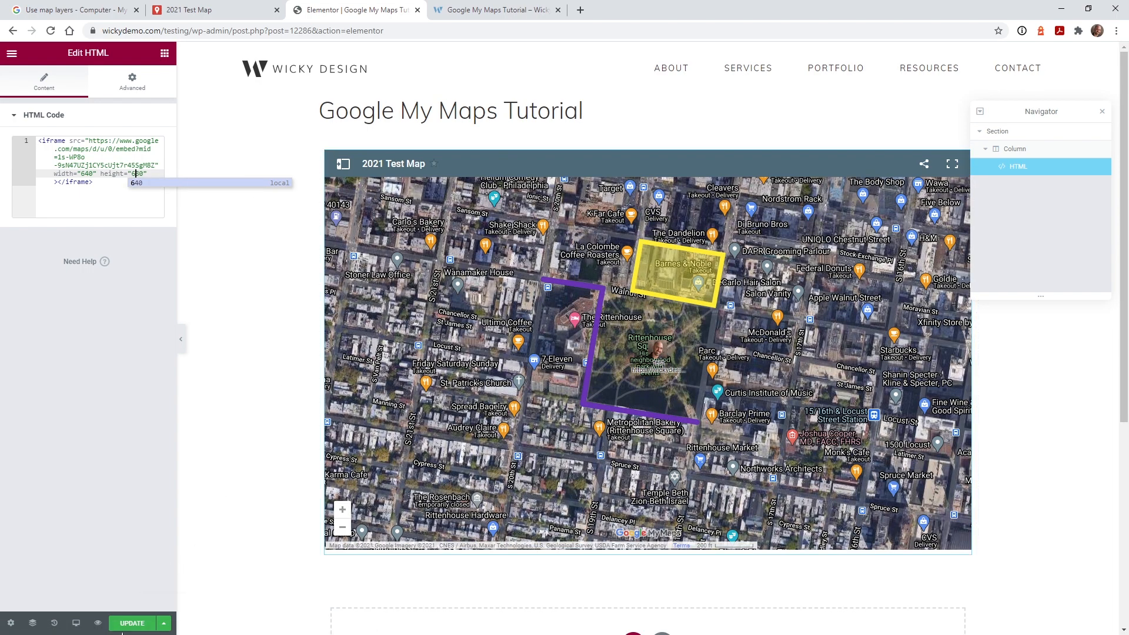
- View the published Google My Maps Tutorial page and try showing and hiding the embedded map's layer legend
click(497, 10)
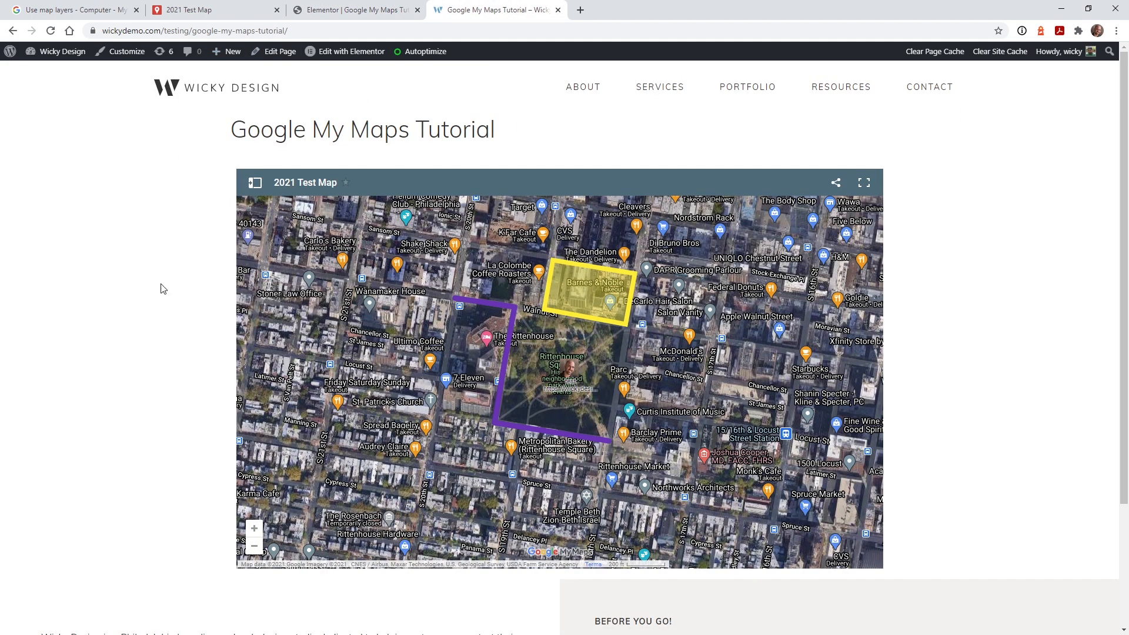
click(253, 184)
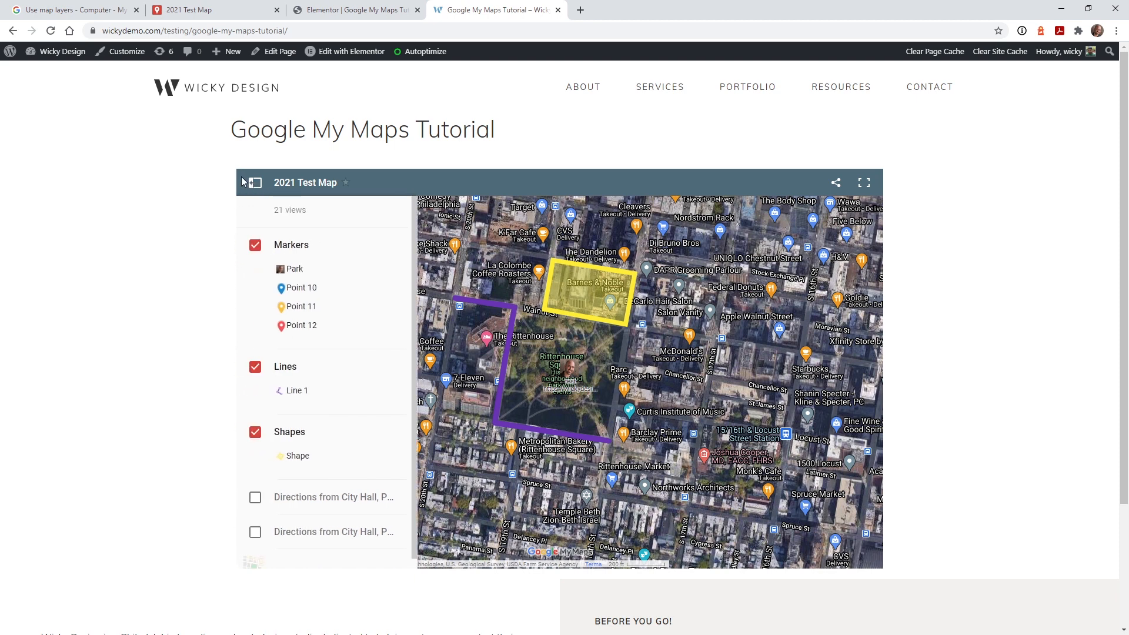
click(254, 184)
click(253, 184)
click(282, 247)
click(282, 247)
click(253, 182)
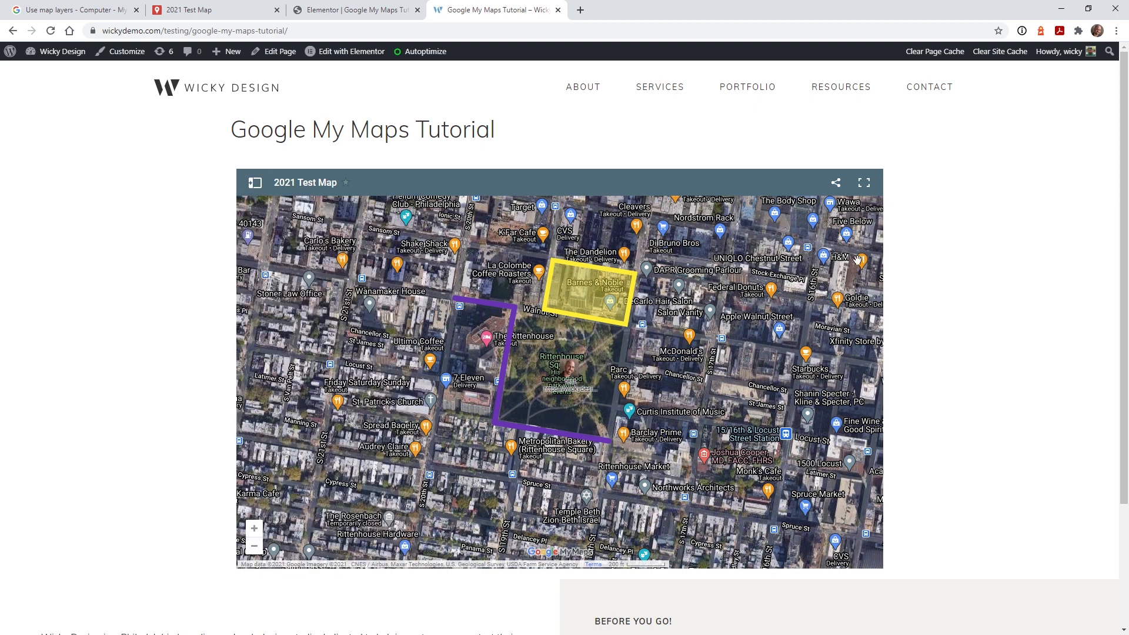
- Try the embedded map's Embed on my site option and its larger map view, returning to the published tutorial page after each
click(836, 184)
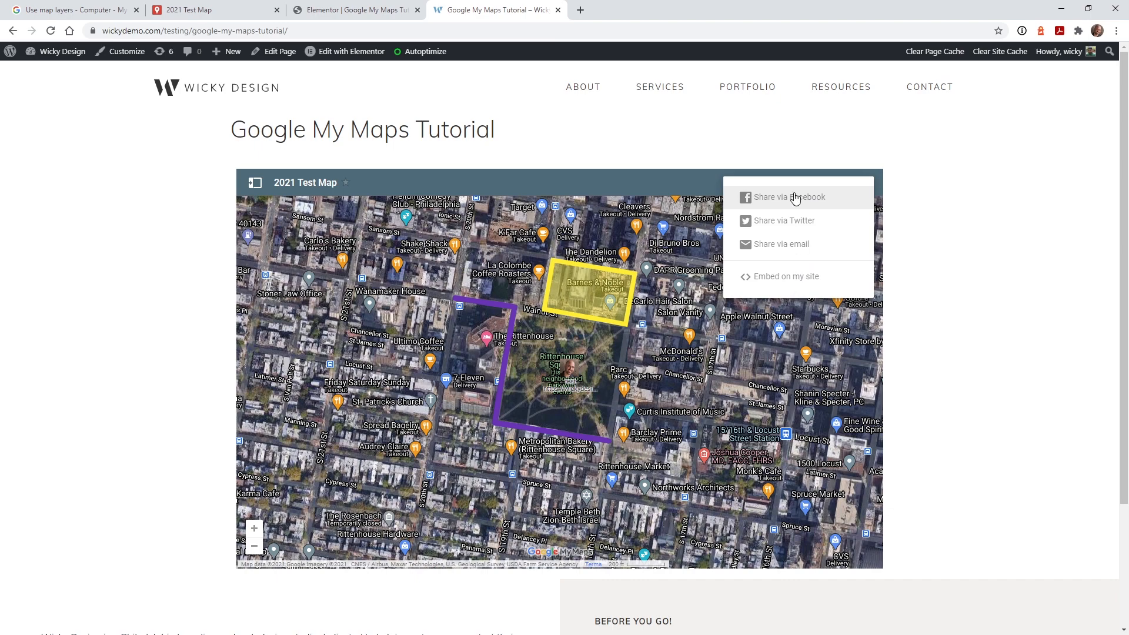
click(787, 277)
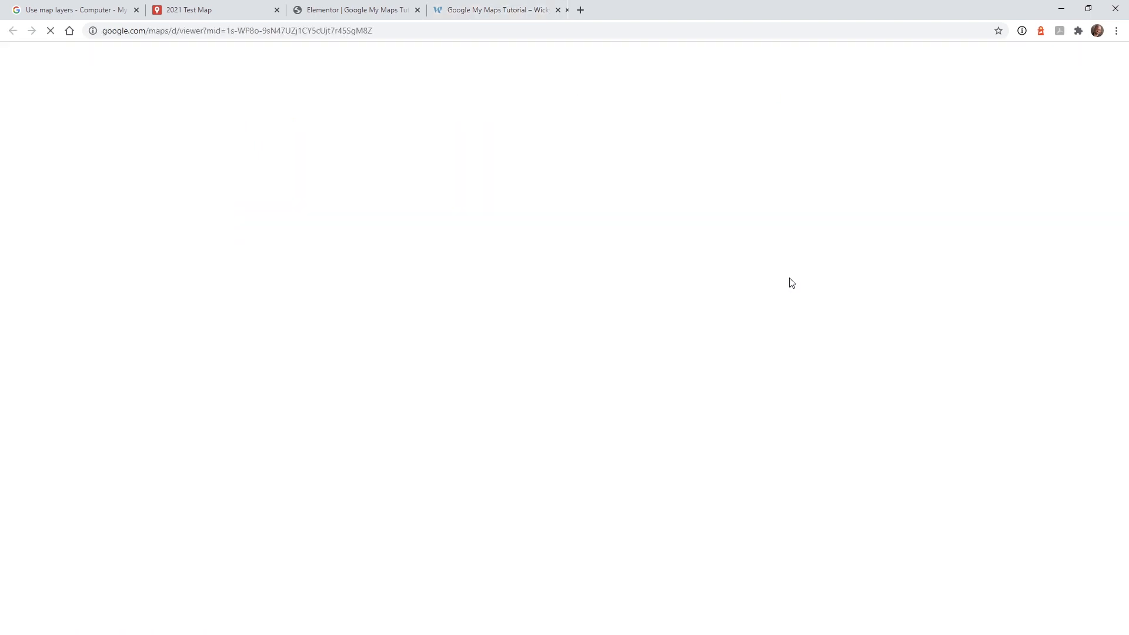
click(499, 10)
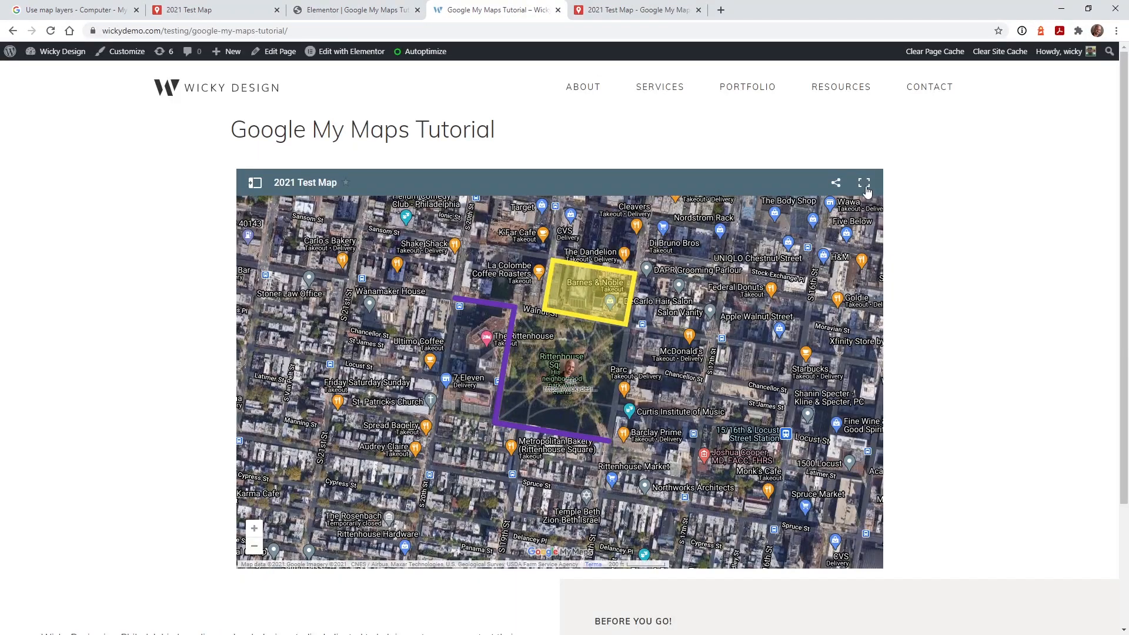
click(863, 183)
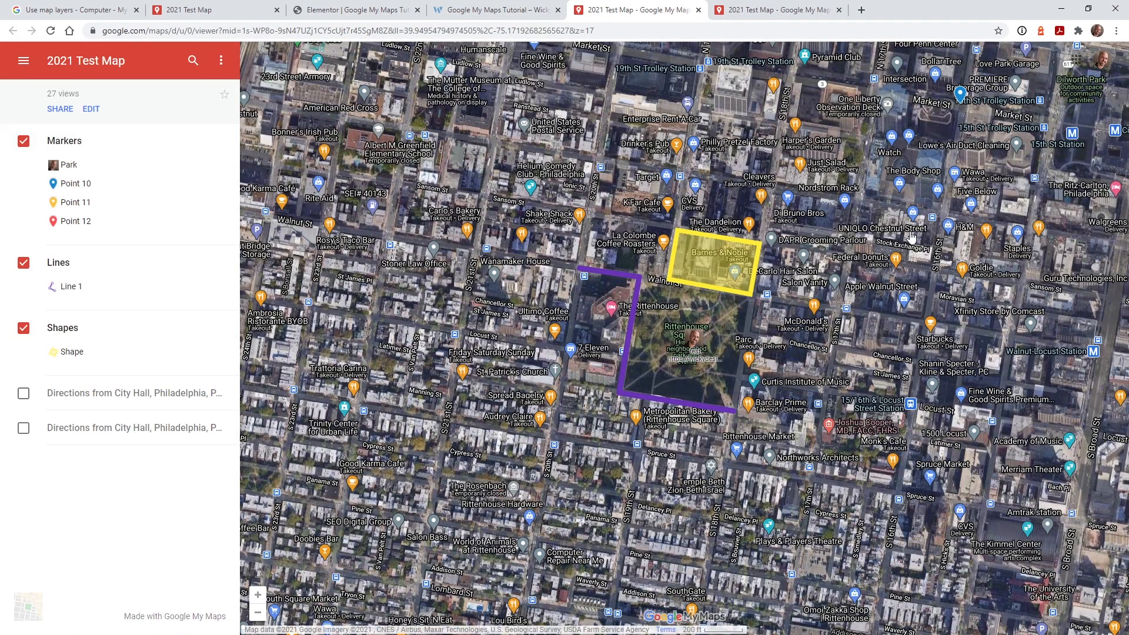
click(500, 10)
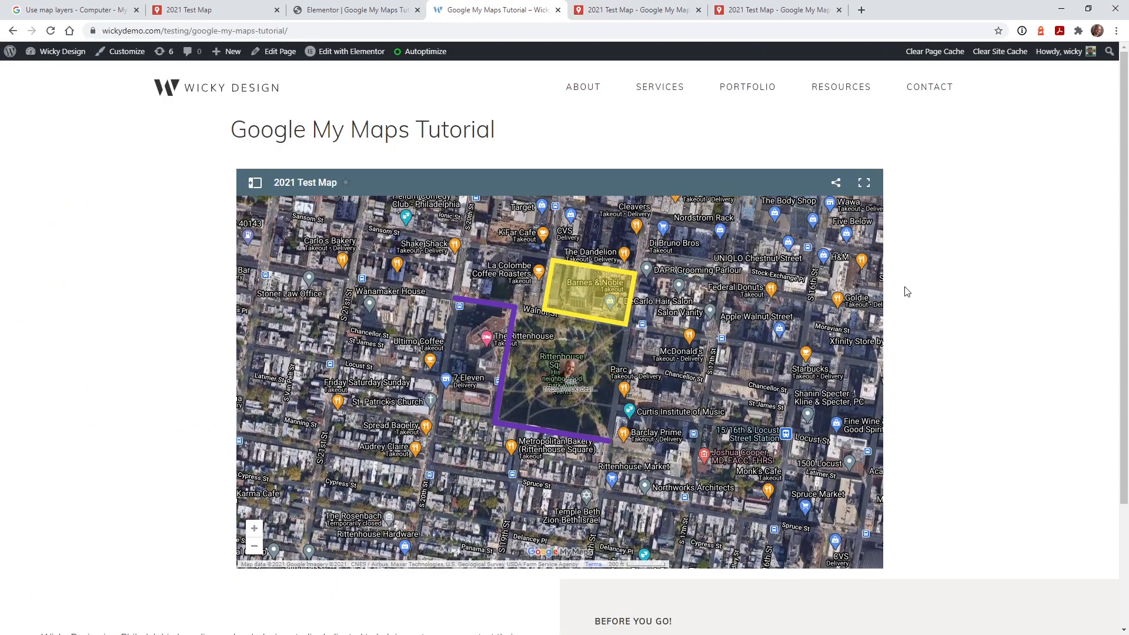
- Open the developer tools beside the published page and narrow the page to about 576 px to check the embedded map's responsive layout
key(ctrl+shift+i)
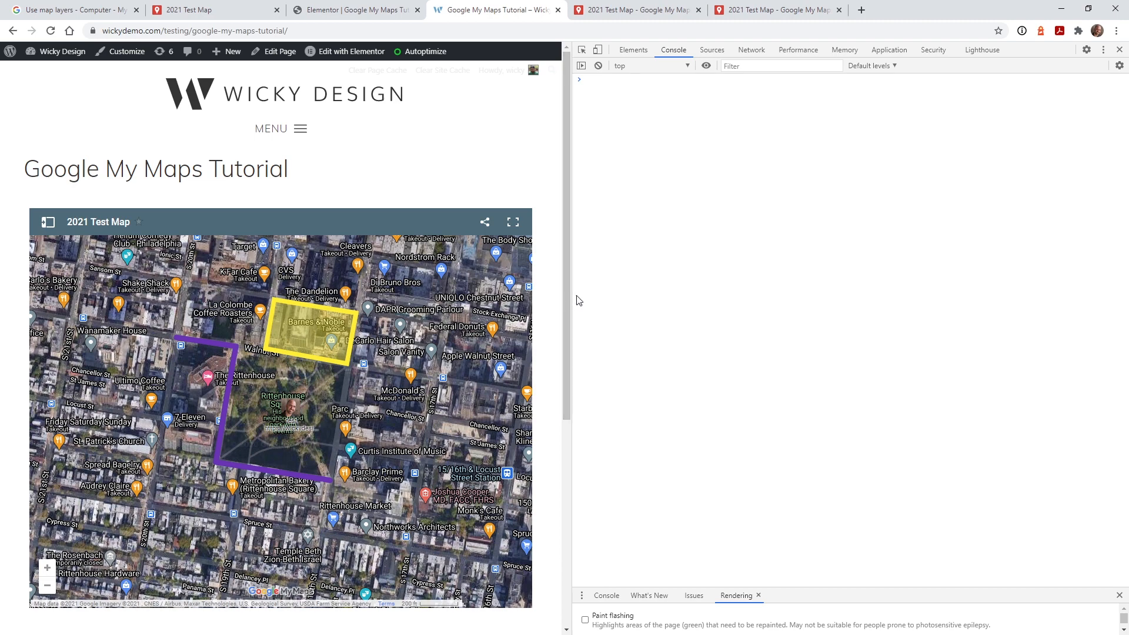
drag(573, 293, 341, 341)
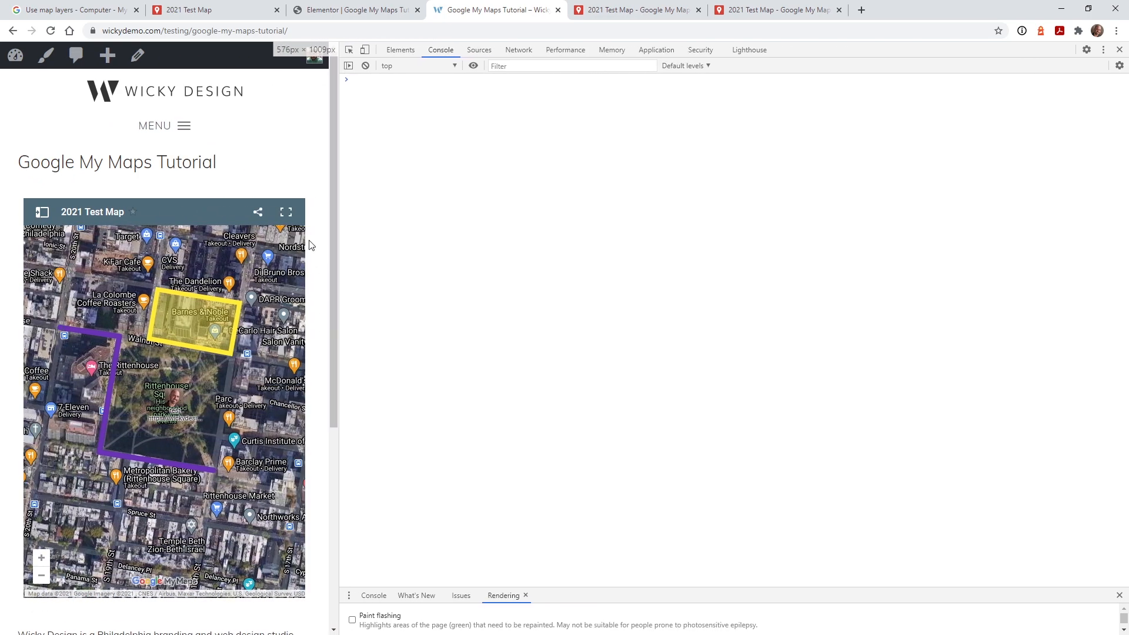
drag(333, 241, 91, 190)
- Try showing and hiding the embedded map's layer legend in the narrow layout, and widen the page back to about 1673 px
click(45, 209)
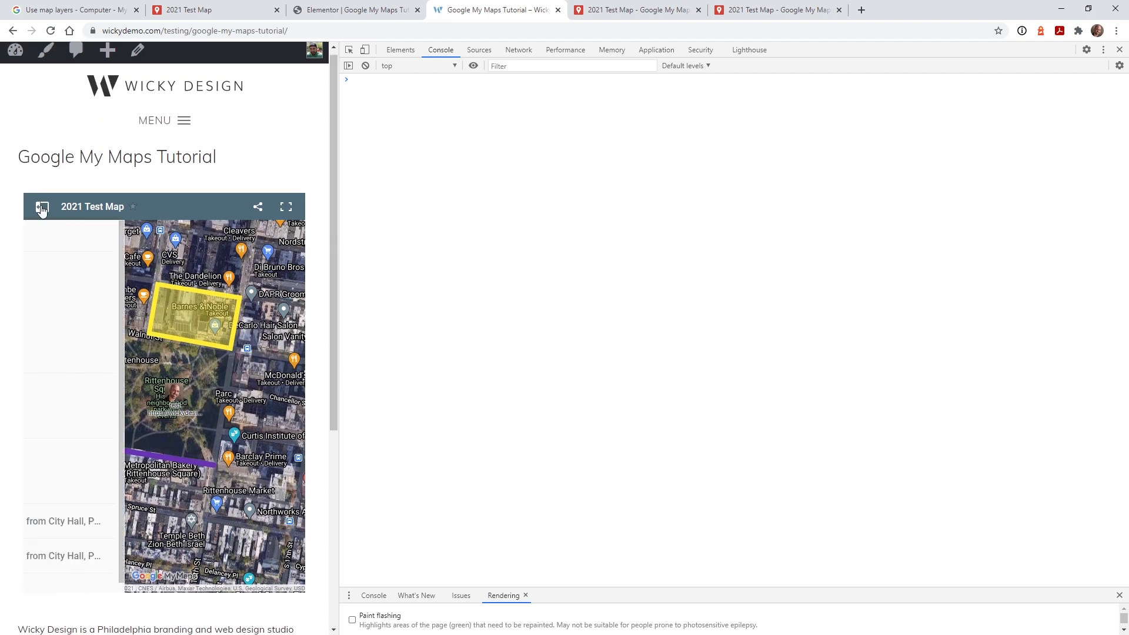
click(42, 209)
click(41, 209)
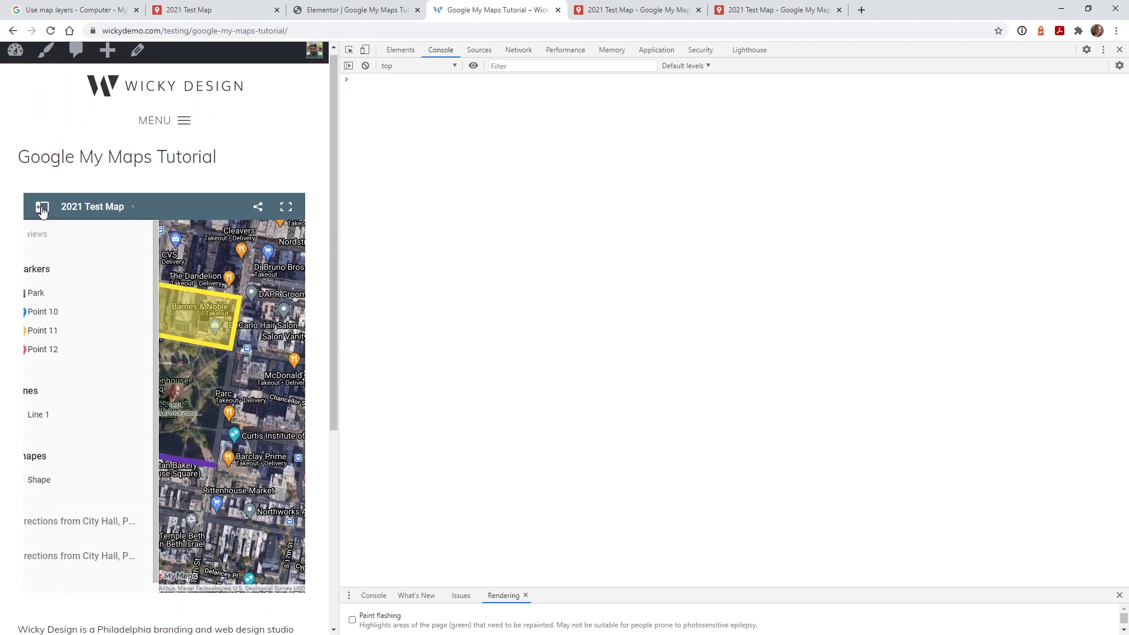
click(41, 209)
click(42, 209)
click(42, 209)
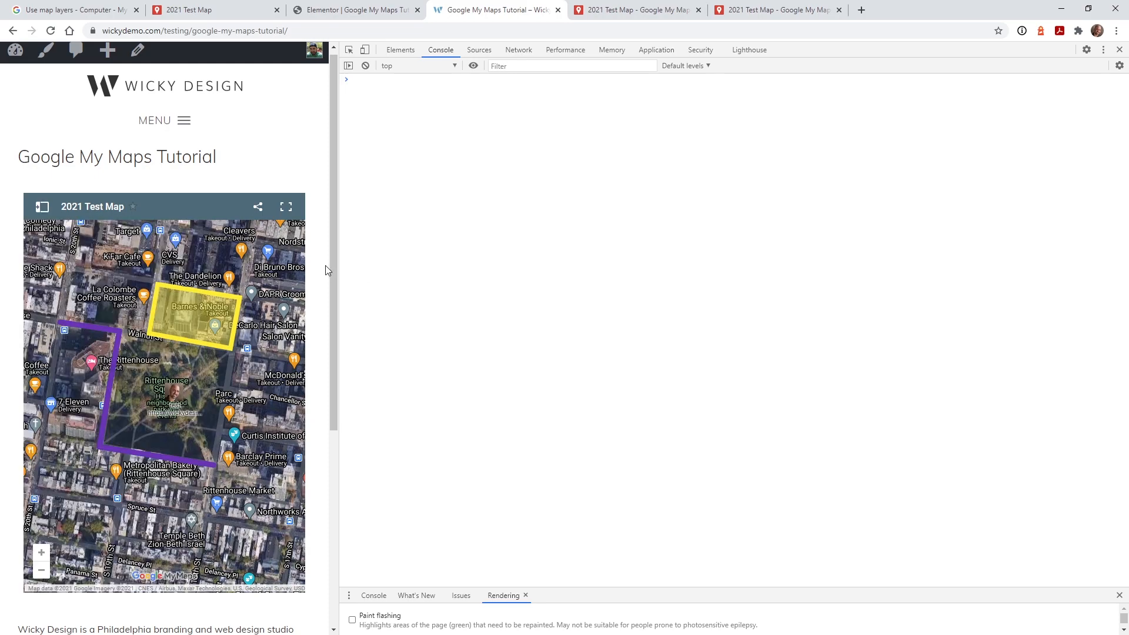
drag(338, 284, 985, 274)
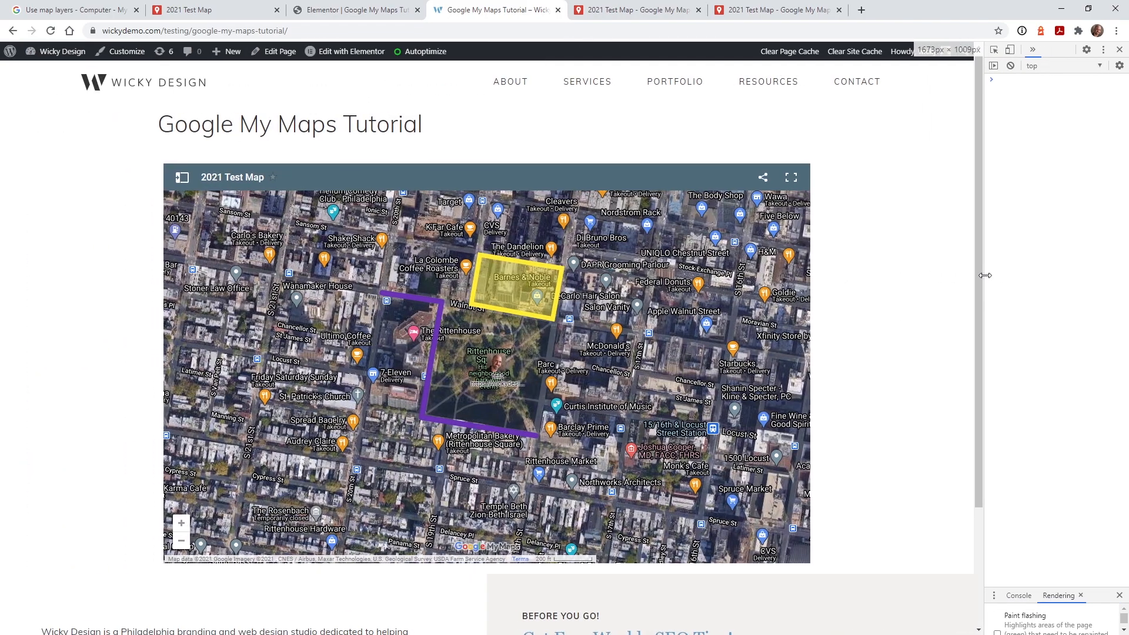